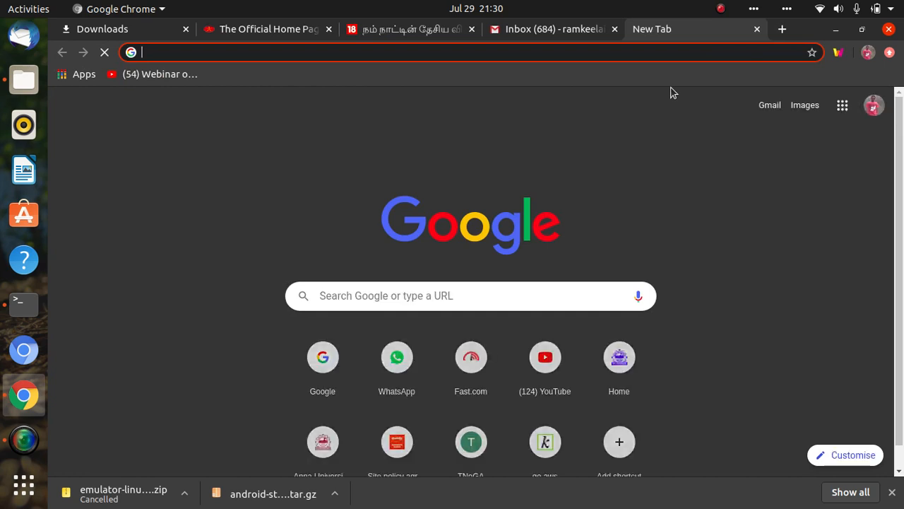
pyautogui.write('WWW.TNEA')
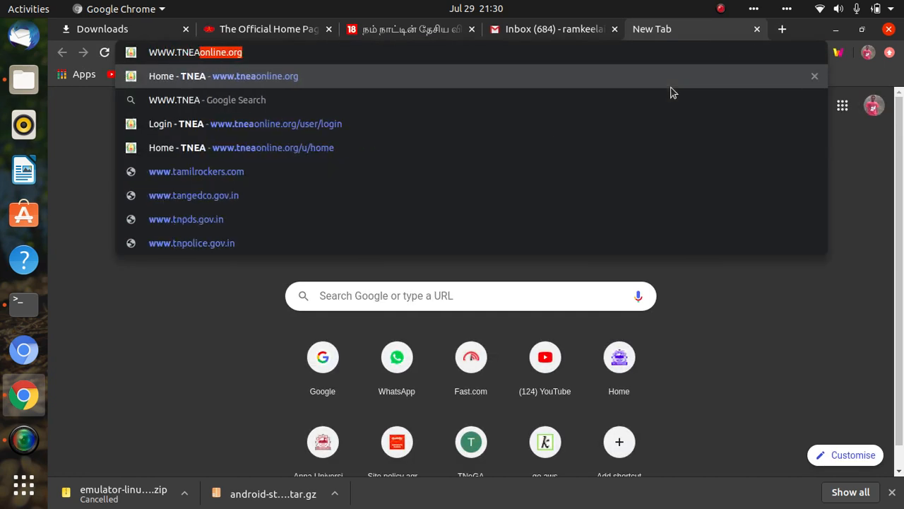
pyautogui.write('ONLINE.ORG')
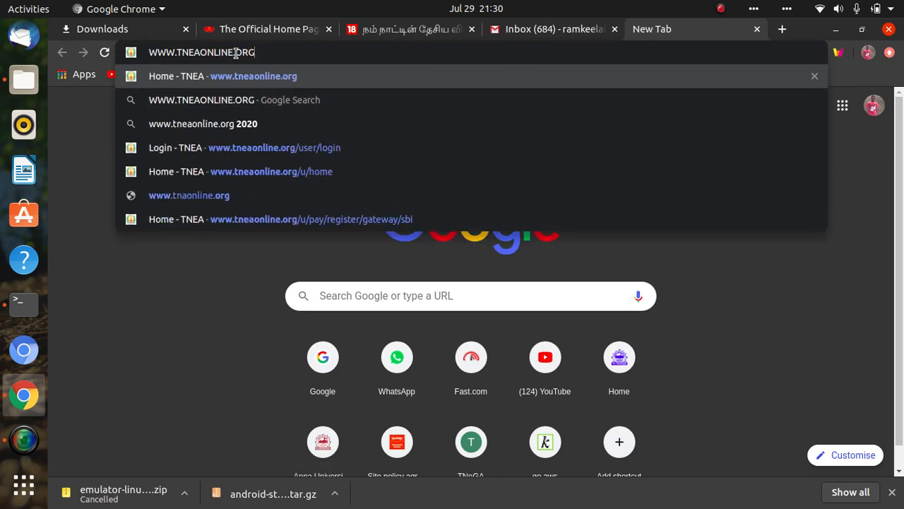
pyautogui.press('Return')
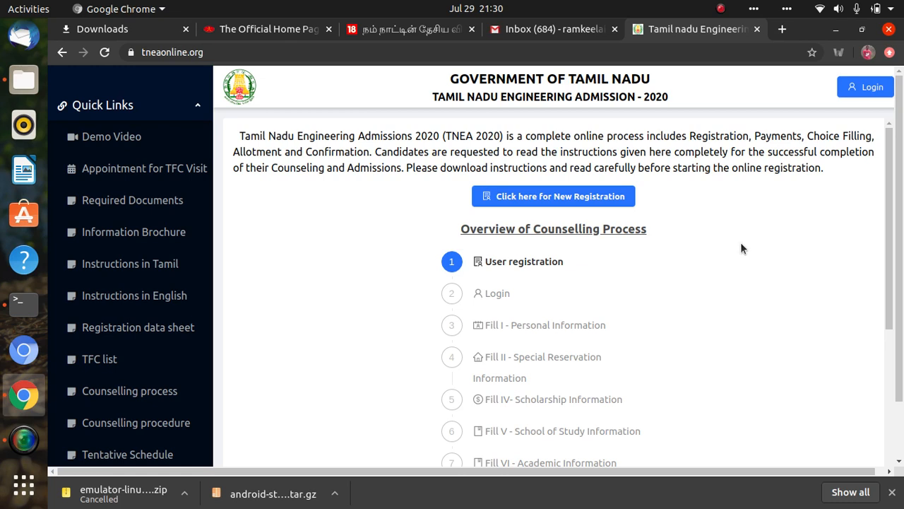
pyautogui.click(533, 199)
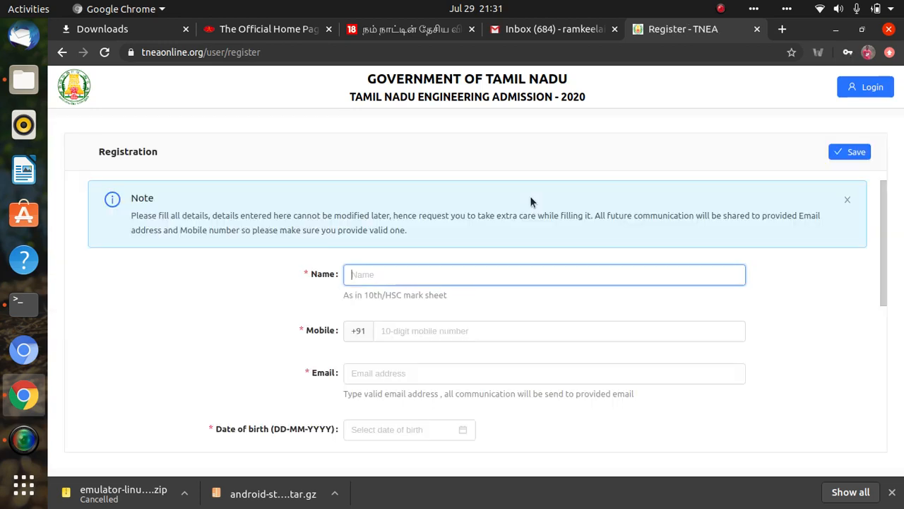
# Look through the registration form's required fields, from the name and contact details to the password rules
pyautogui.click(391, 330)
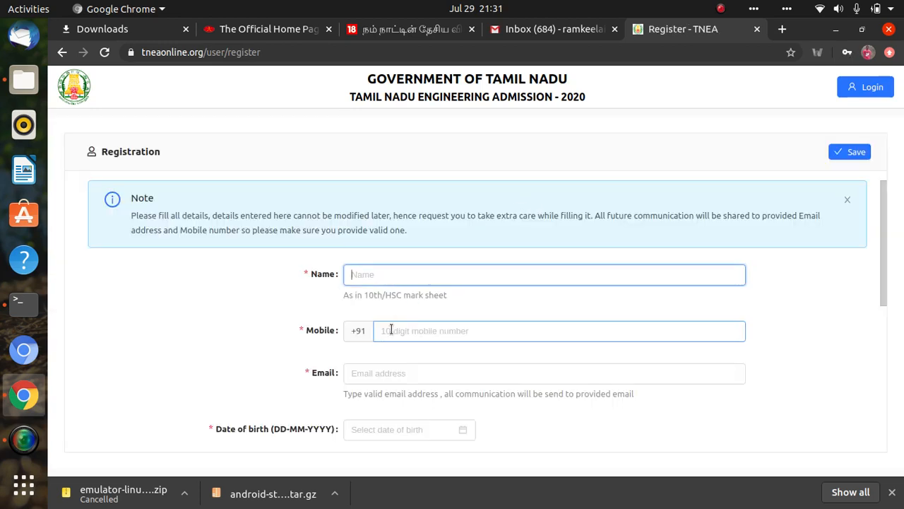
pyautogui.click(383, 373)
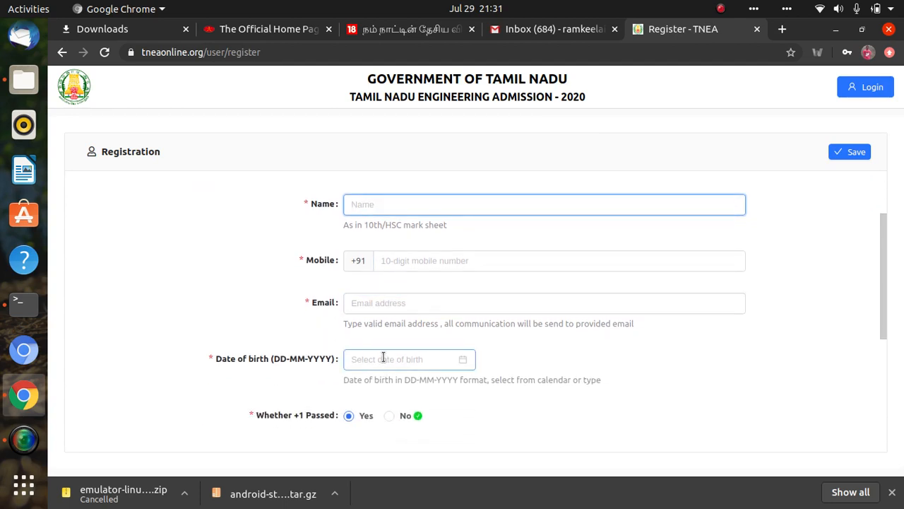
pyautogui.scroll(-1, 376, 383)
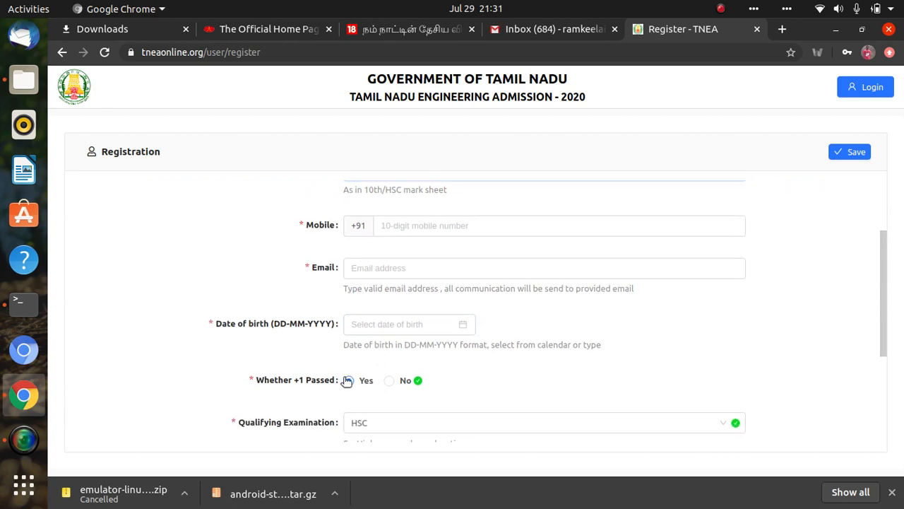
pyautogui.scroll(-2, 347, 381)
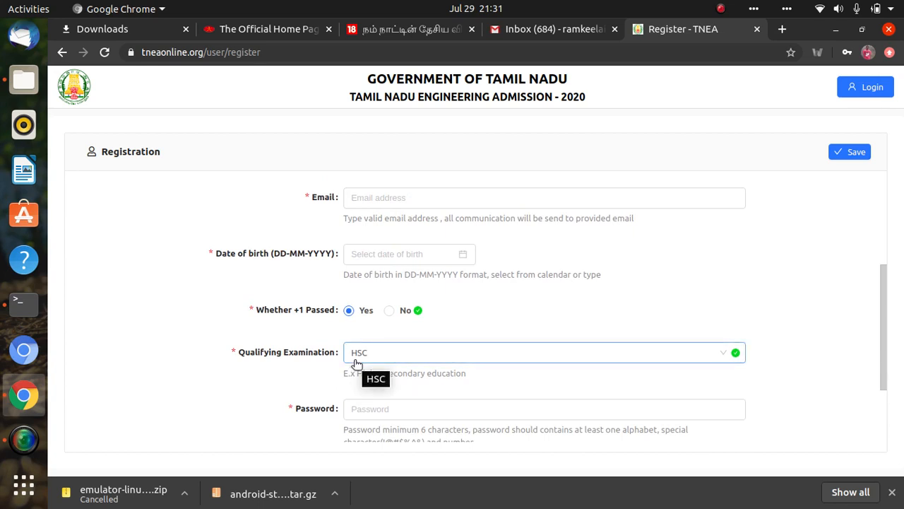
pyautogui.scroll(-2, 403, 351)
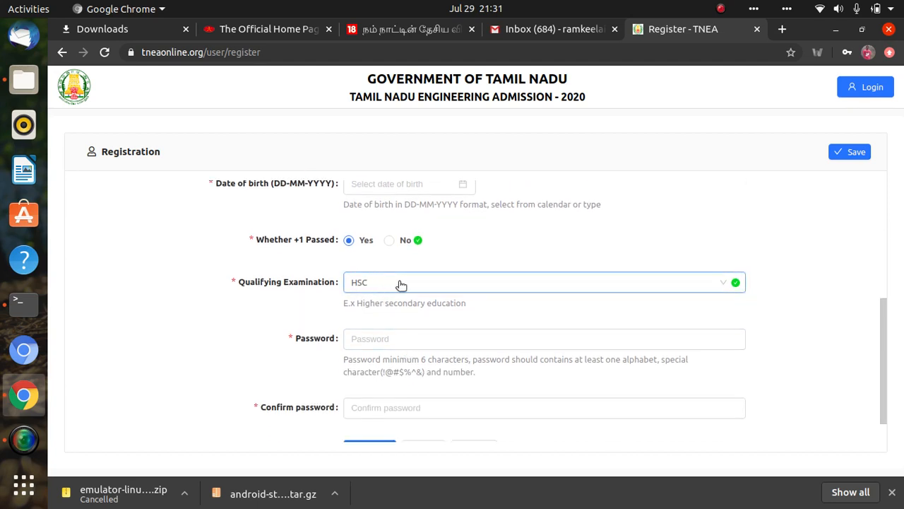
pyautogui.scroll(-1, 400, 283)
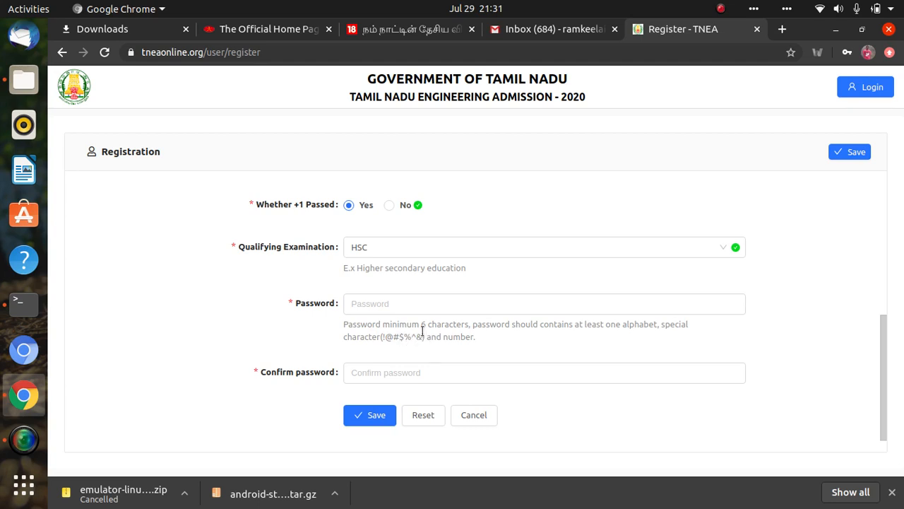
pyautogui.scroll(5, 455, 351)
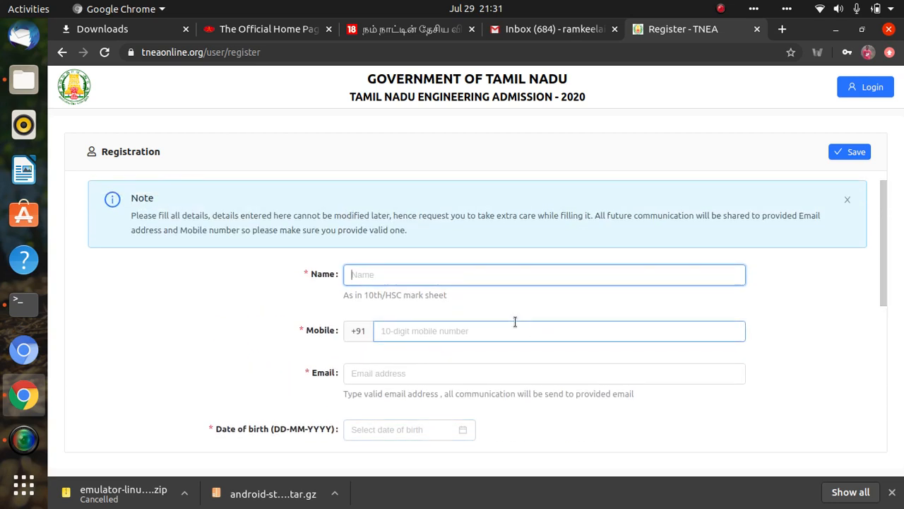
# Enter "abcd" as the candidate's name in the registration form
pyautogui.write('abcd')
pyautogui.press('BackSpace')
pyautogui.press('BackSpace')
pyautogui.press('BackSpace')
pyautogui.press('BackSpace')
pyautogui.write('abcd')
# Fill in the candidate's 10-digit mobile number
pyautogui.scroll(-1, 427, 294)
pyautogui.click(415, 295)
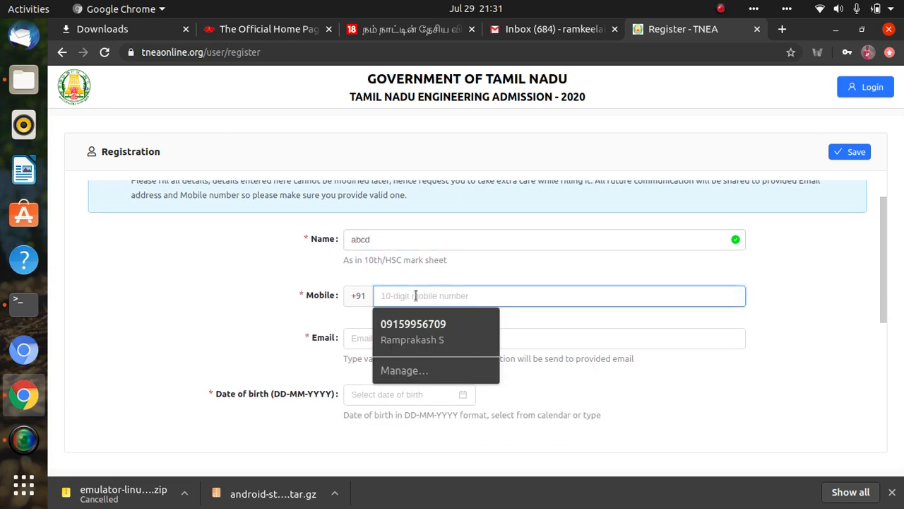
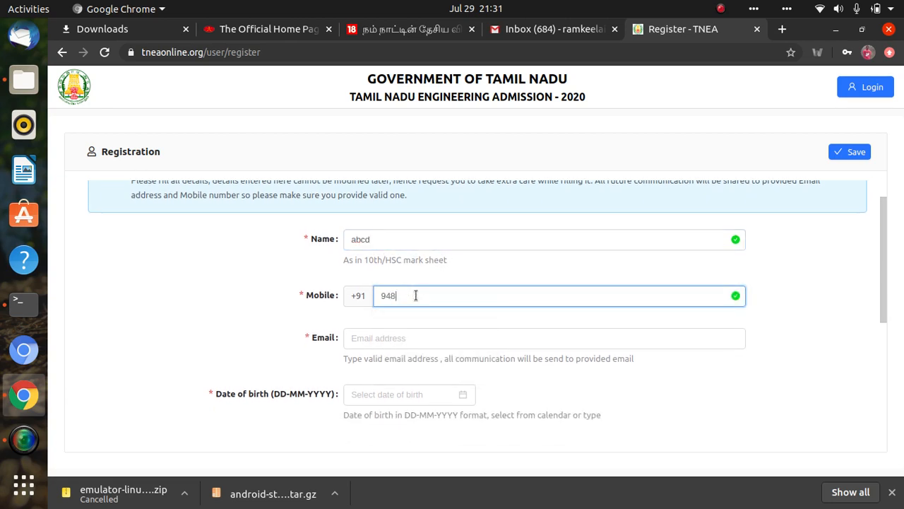
# Fill in the candidate's e-mail address in lowercase
pyautogui.scroll(-2, 406, 295)
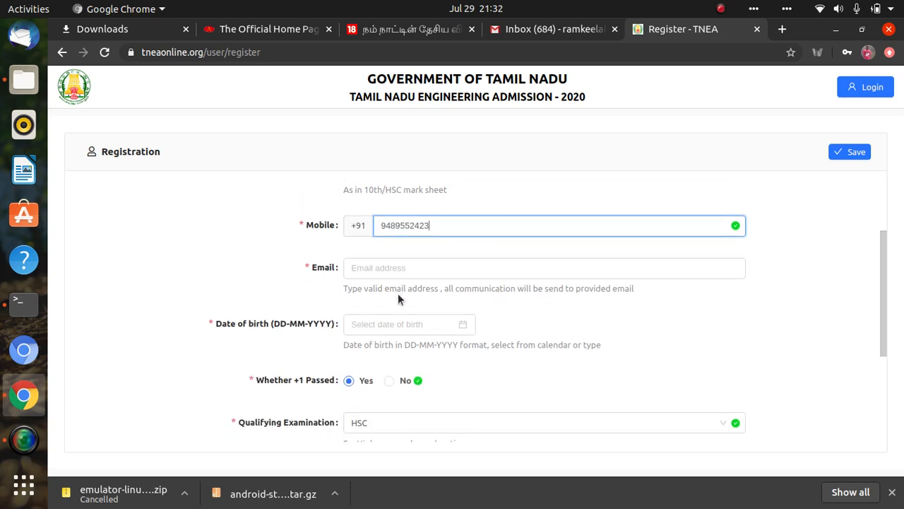
pyautogui.click(385, 269)
pyautogui.write('PR')
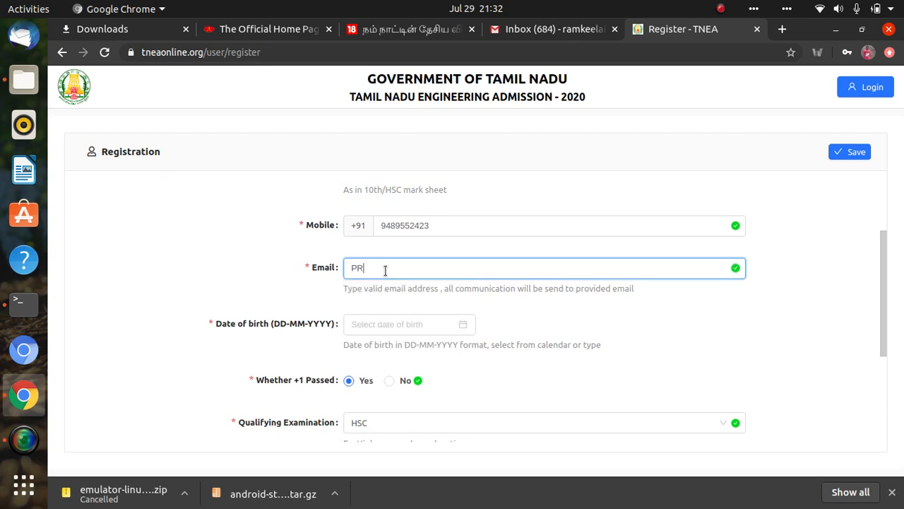
pyautogui.write('FRAMPRA')
pyautogui.press('BackSpace')
pyautogui.press('BackSpace')
pyautogui.press('BackSpace')
pyautogui.press('BackSpace')
pyautogui.press('BackSpace')
pyautogui.press('BackSpace')
pyautogui.press('BackSpace')
pyautogui.press('BackSpace')
pyautogui.press('BackSpace')
pyautogui.press('BackSpace')
pyautogui.press('BackSpace')
pyautogui.press('BackSpace')
pyautogui.press('BackSpace')
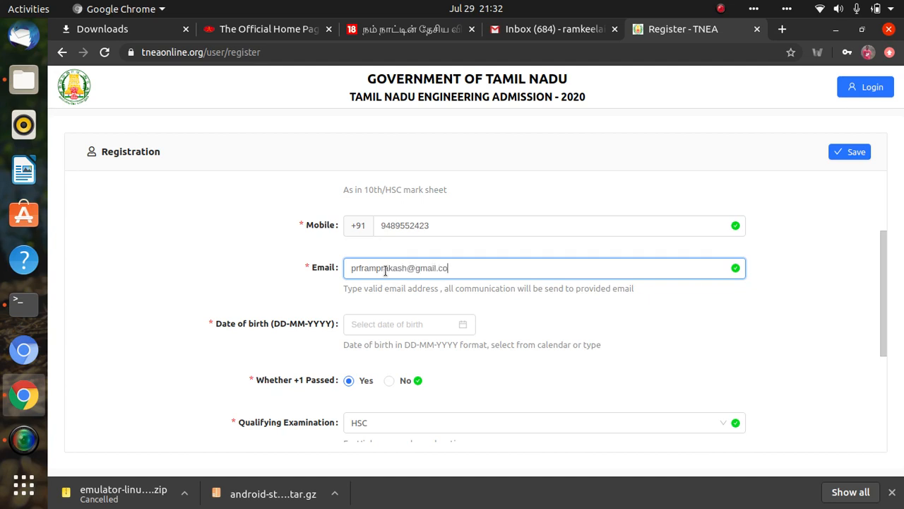
# Open the date of birth calendar and choose a year from the 2000-2009 decade
pyautogui.click(385, 325)
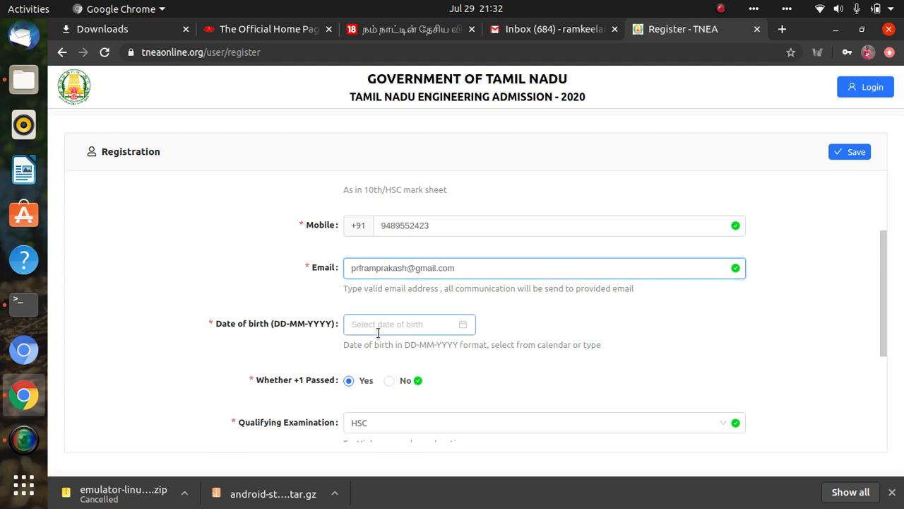
pyautogui.click(444, 216)
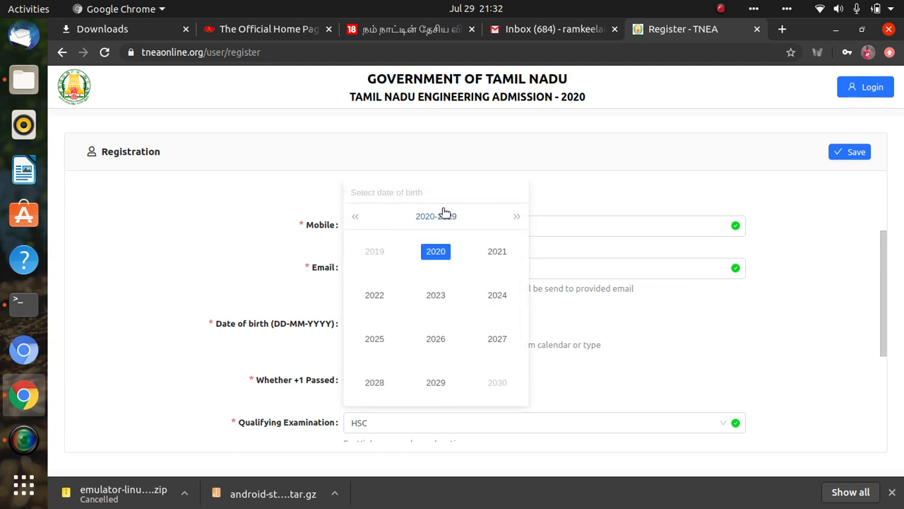
pyautogui.scroll(3, 437, 254)
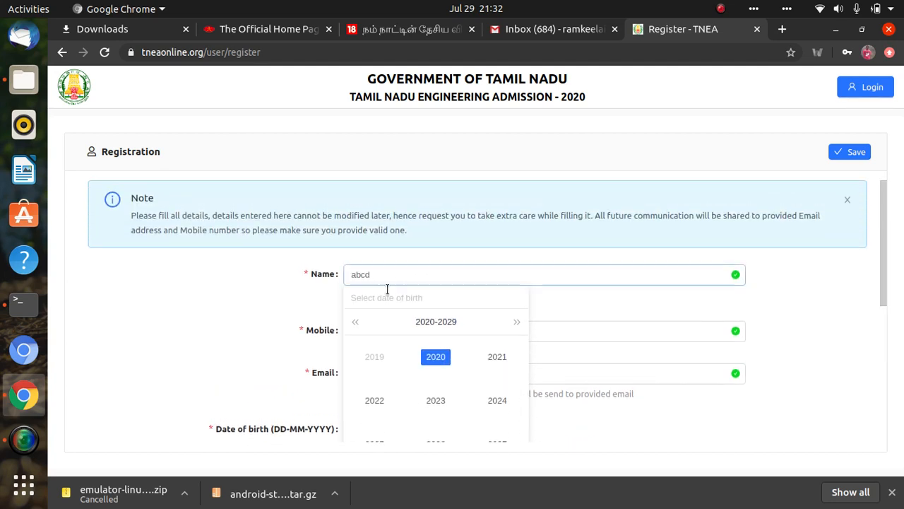
pyautogui.click(430, 321)
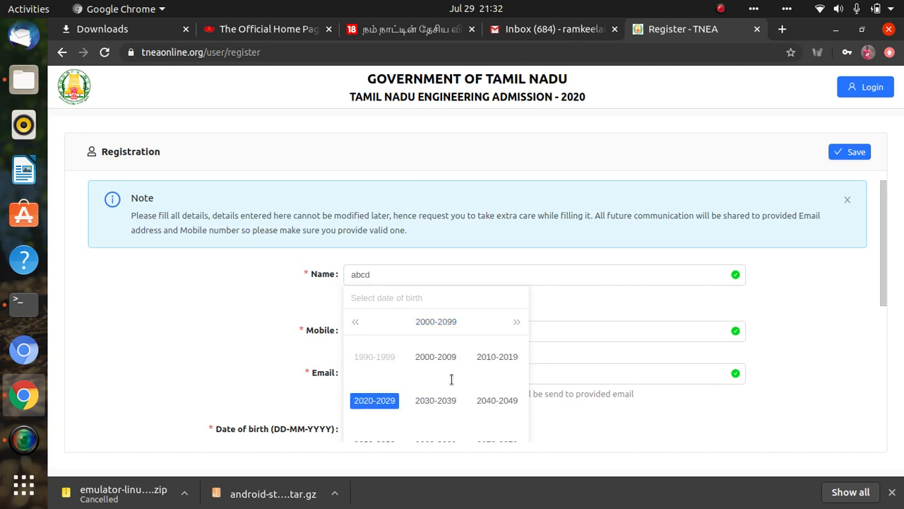
pyautogui.click(447, 355)
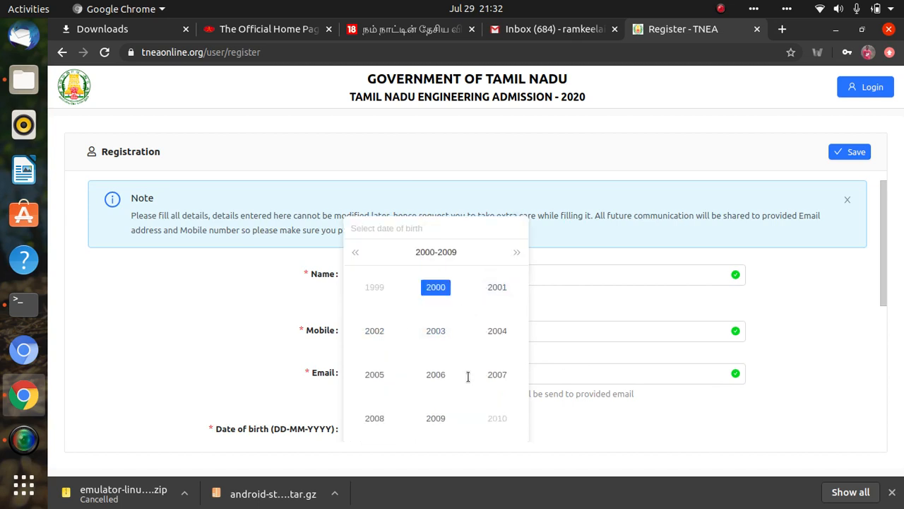
pyautogui.scroll(-1, 468, 374)
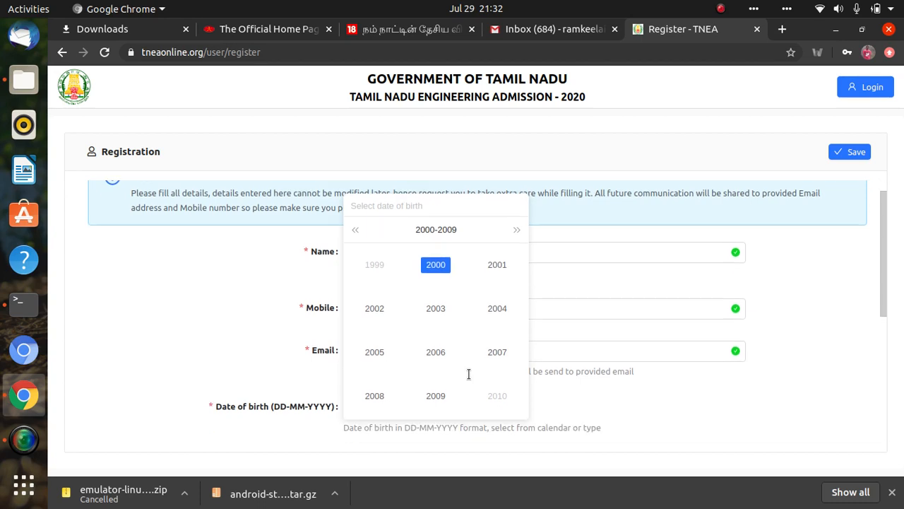
pyautogui.click(491, 301)
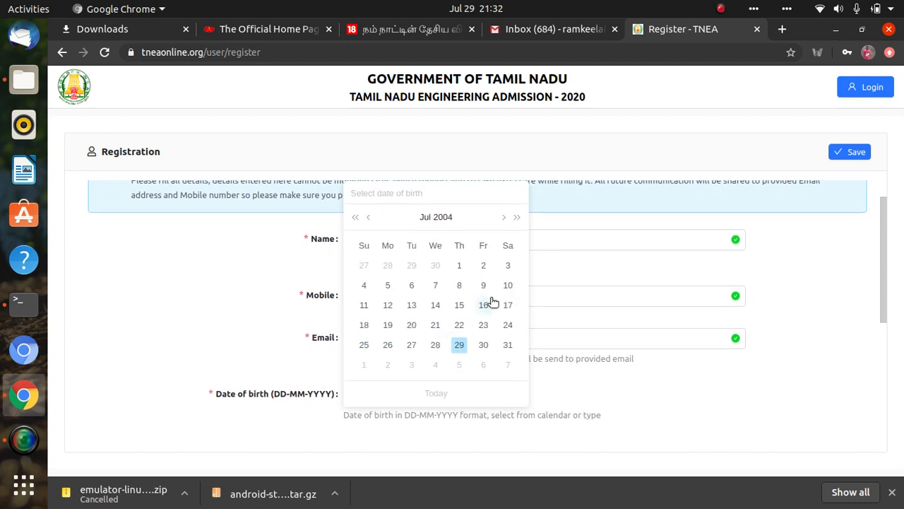
# Try to find a selectable birth date in July 2006
pyautogui.click(426, 219)
pyautogui.click(517, 217)
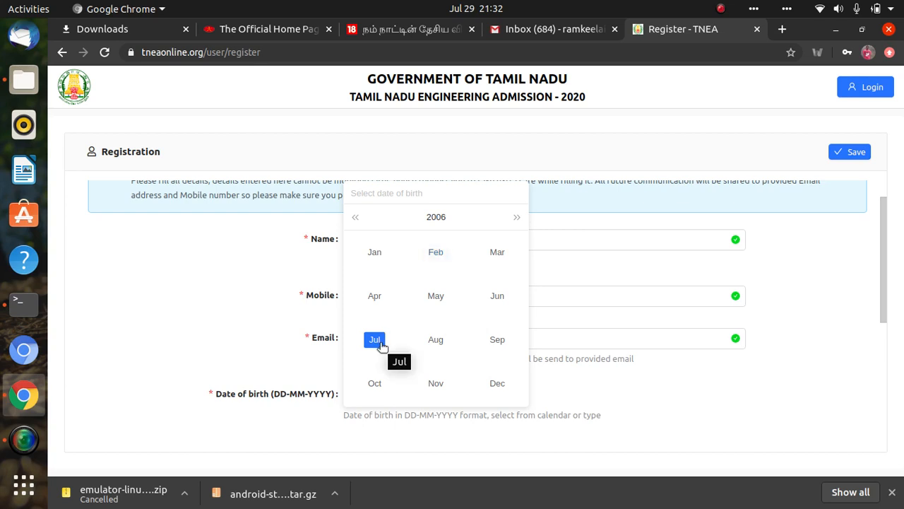
pyautogui.click(375, 341)
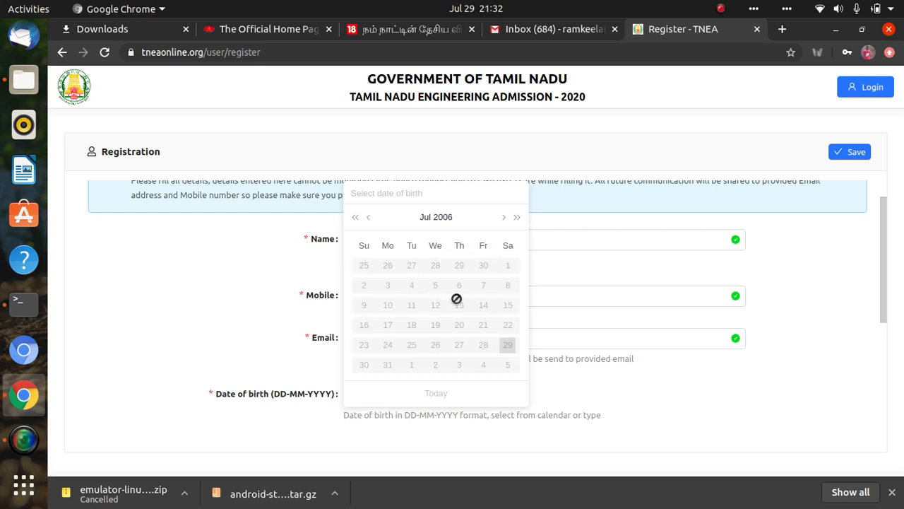
pyautogui.scroll(-2, 457, 298)
pyautogui.scroll(2, 457, 297)
pyautogui.scroll(-1, 405, 276)
pyautogui.scroll(1, 448, 309)
pyautogui.scroll(1, 446, 318)
# Try the calendar for 2007, then reselect July 2006 through the decade and year lists
pyautogui.click(518, 218)
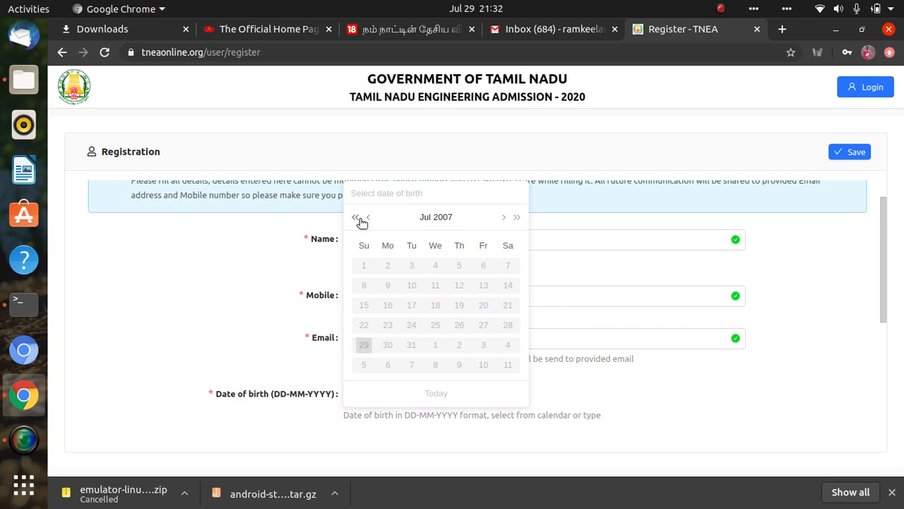
pyautogui.click(438, 219)
pyautogui.click(436, 340)
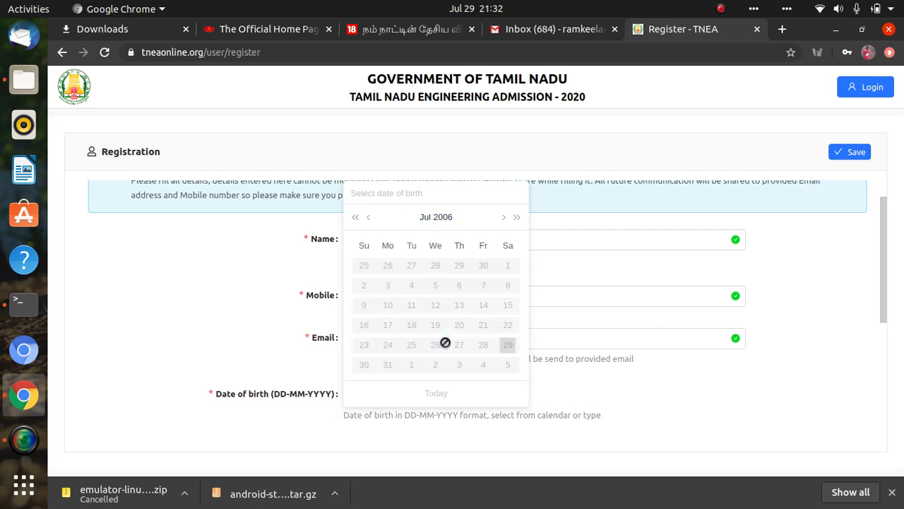
pyautogui.click(445, 219)
pyautogui.click(445, 219)
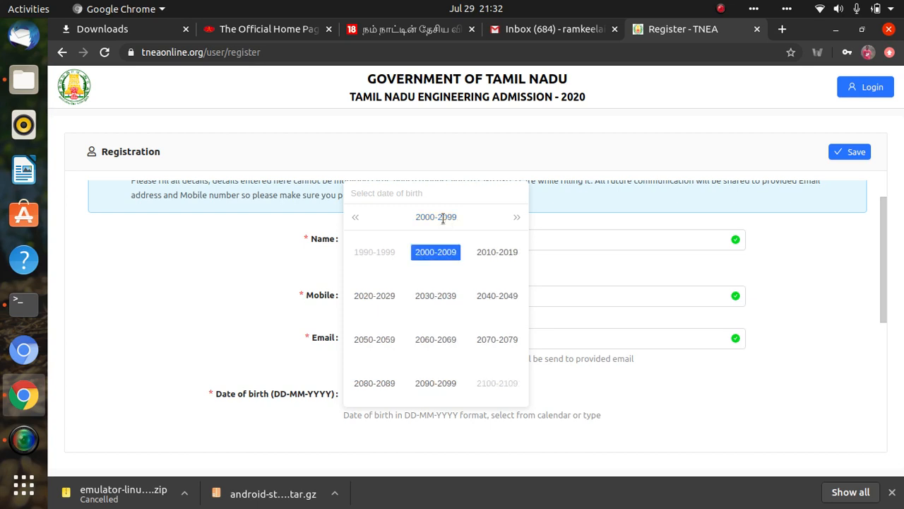
pyautogui.click(435, 252)
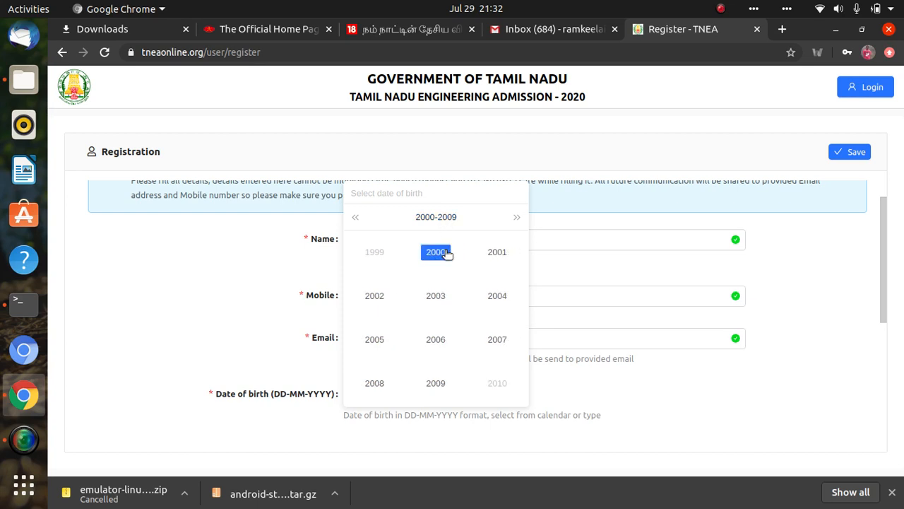
pyautogui.click(436, 340)
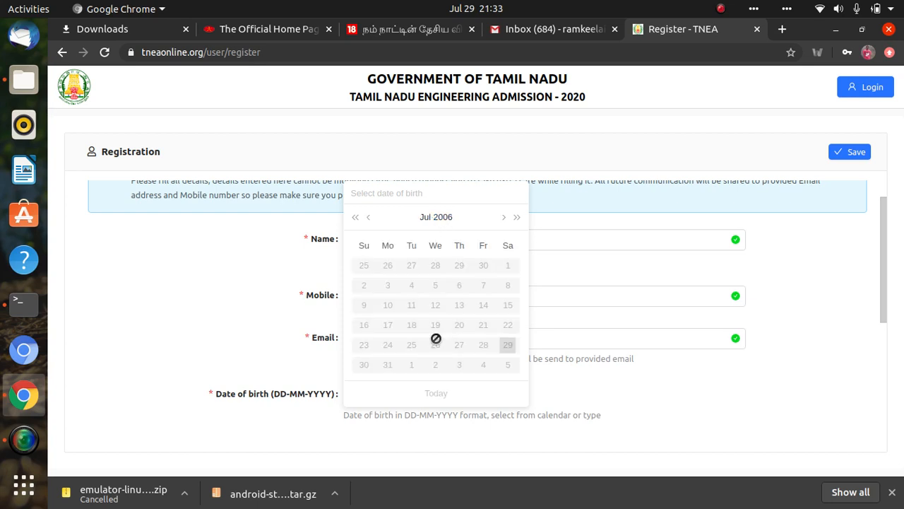
pyautogui.click(426, 222)
pyautogui.click(375, 340)
pyautogui.scroll(-2, 485, 269)
pyautogui.scroll(2, 485, 268)
# Switch the calendar to the candidate's birth year and pick the day of birth
pyautogui.click(444, 218)
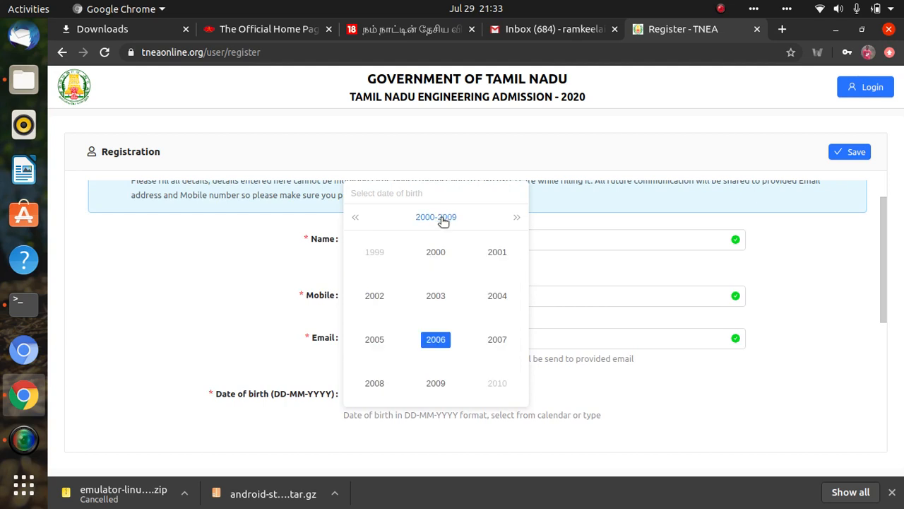
pyautogui.click(372, 343)
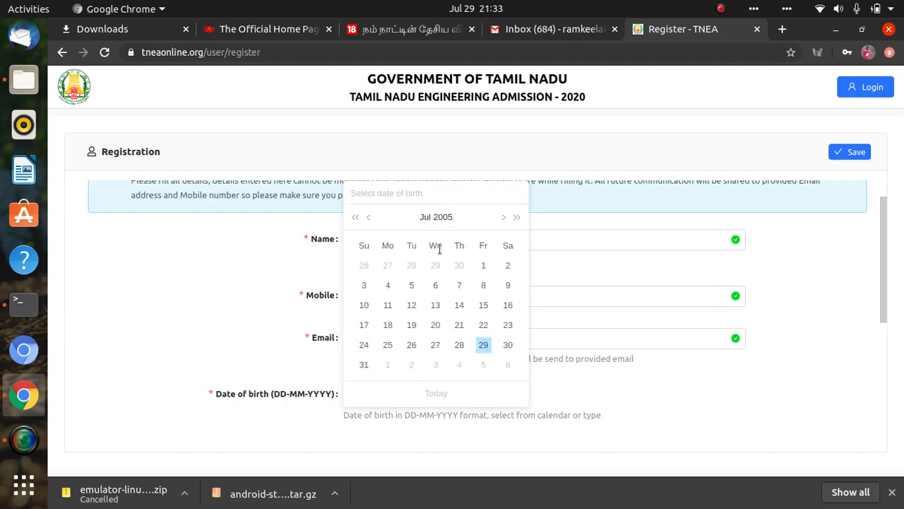
pyautogui.click(483, 264)
# Switch the qualifying examination to Others and set it back to HSC
pyautogui.scroll(-3, 526, 322)
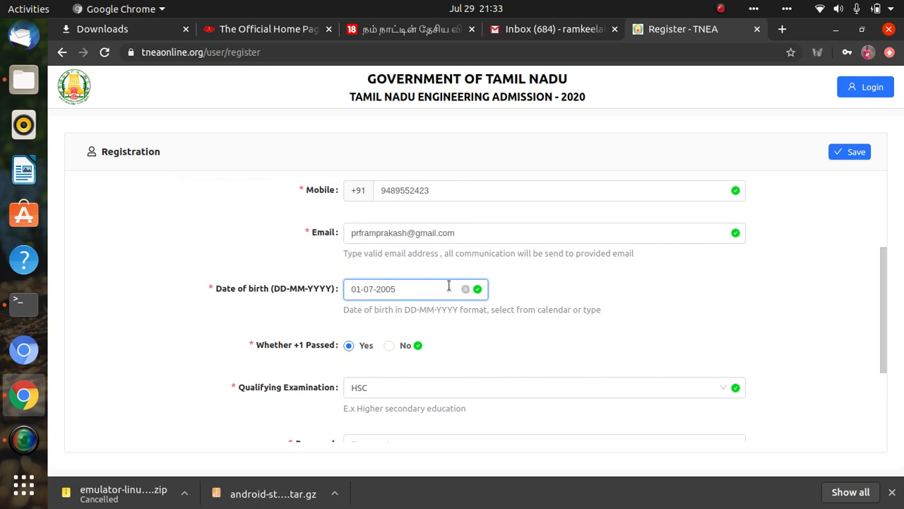
pyautogui.scroll(-2, 443, 266)
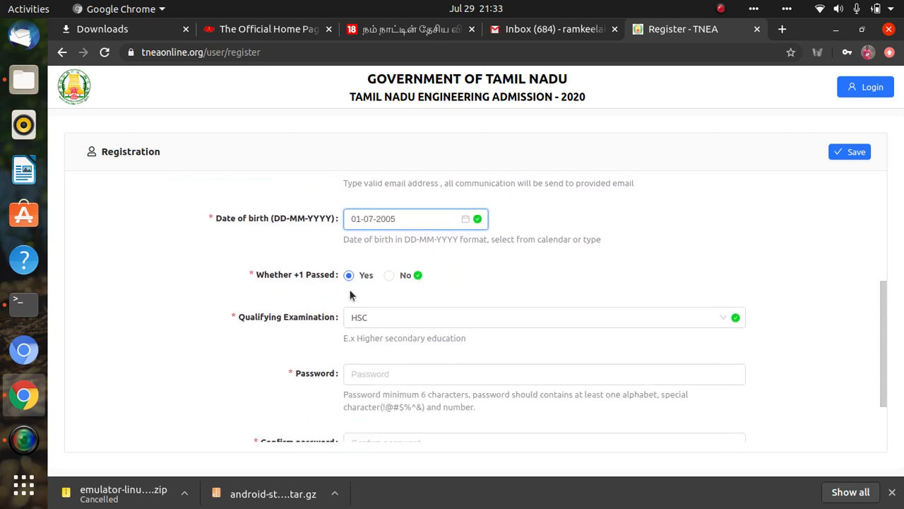
pyautogui.scroll(-1, 357, 289)
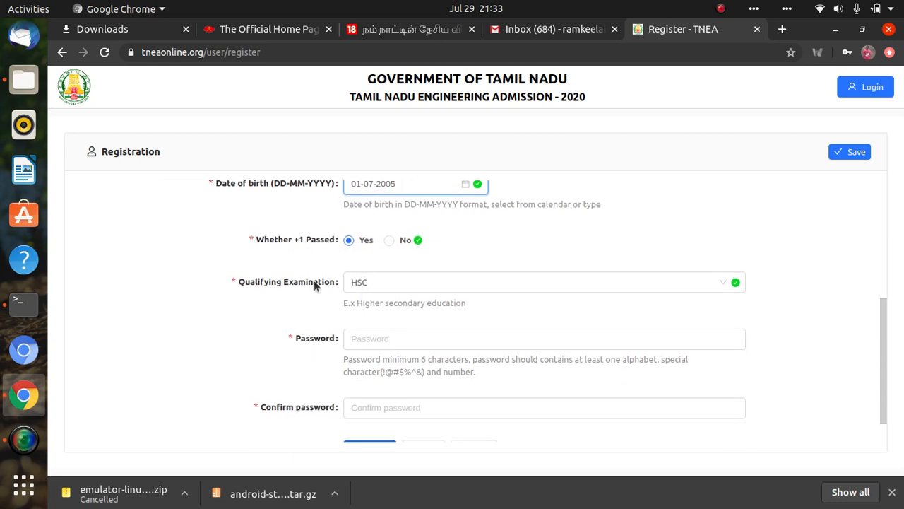
pyautogui.click(360, 285)
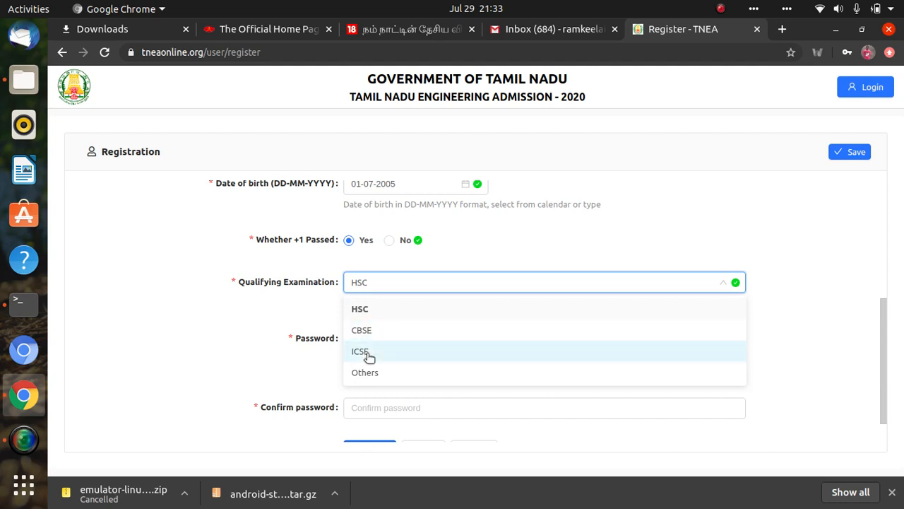
pyautogui.click(364, 373)
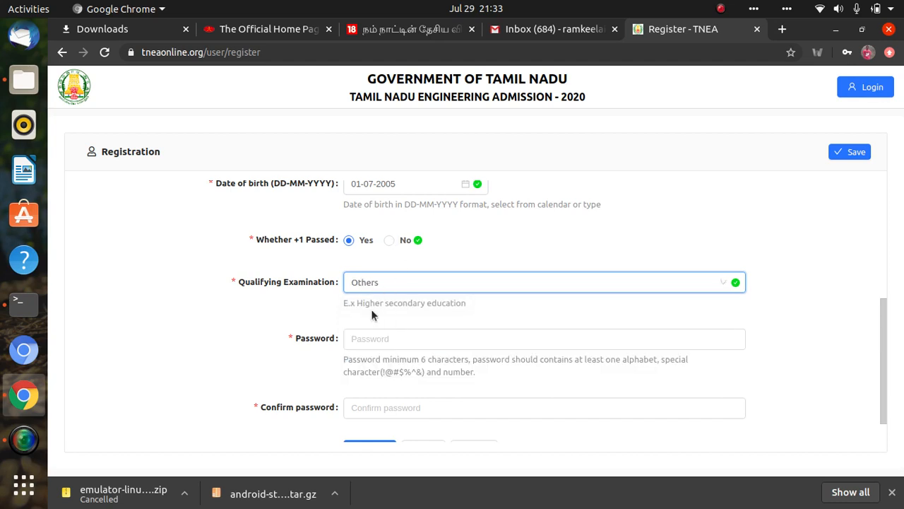
pyautogui.click(403, 290)
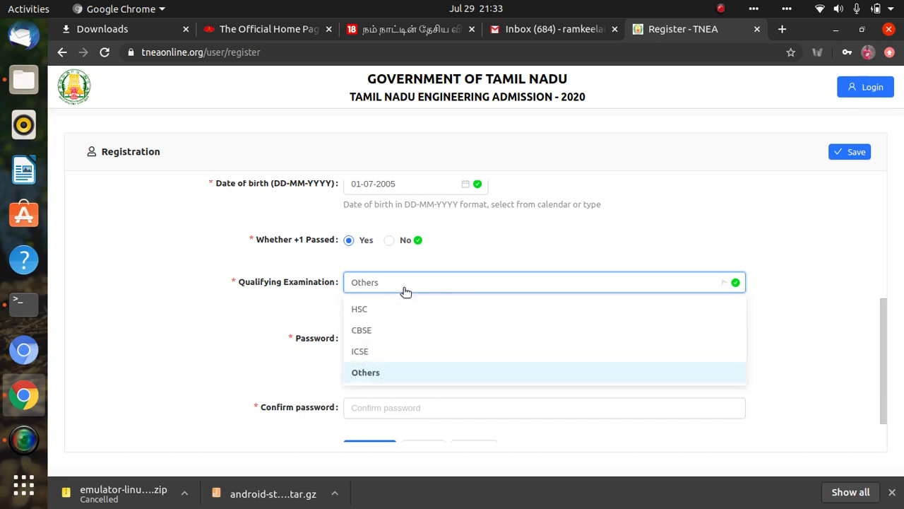
pyautogui.click(395, 309)
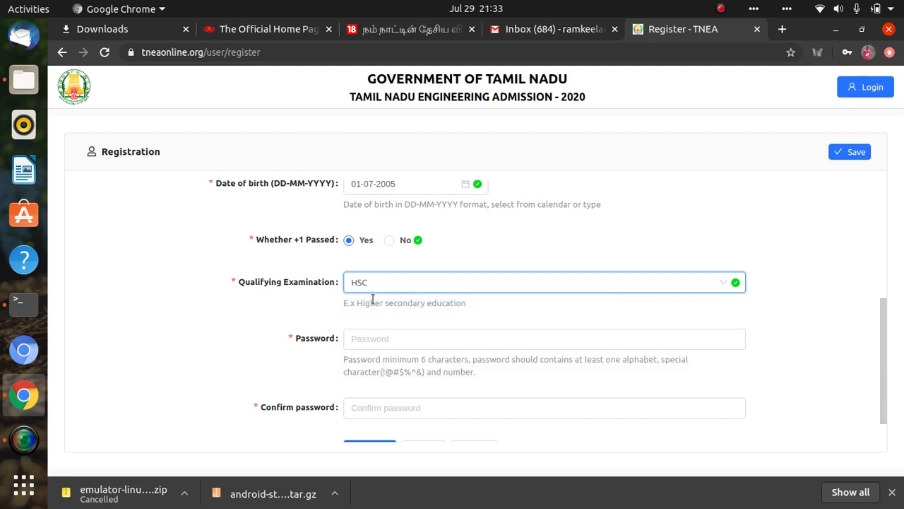
# Enter the account password in the registration form and repeat it in the confirm password field
pyautogui.scroll(-1, 382, 300)
pyautogui.click(375, 301)
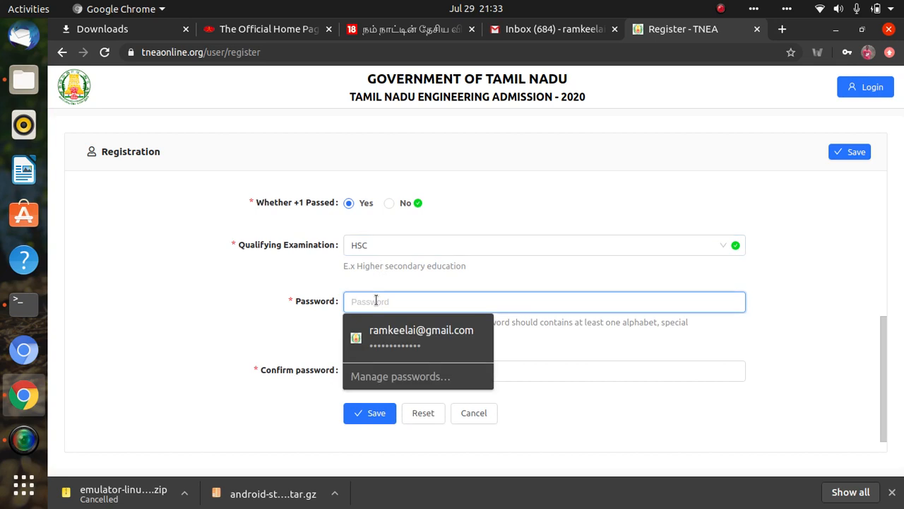
pyautogui.write('•••')
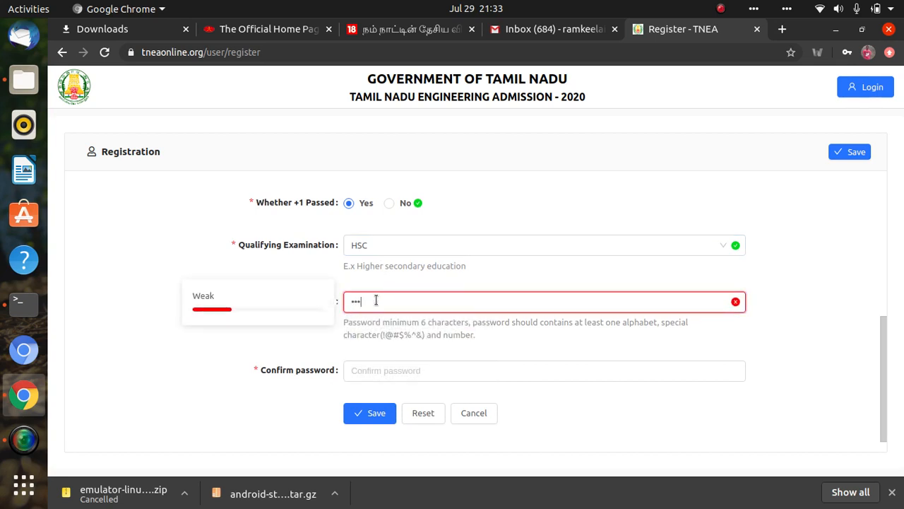
pyautogui.write('•••••••')
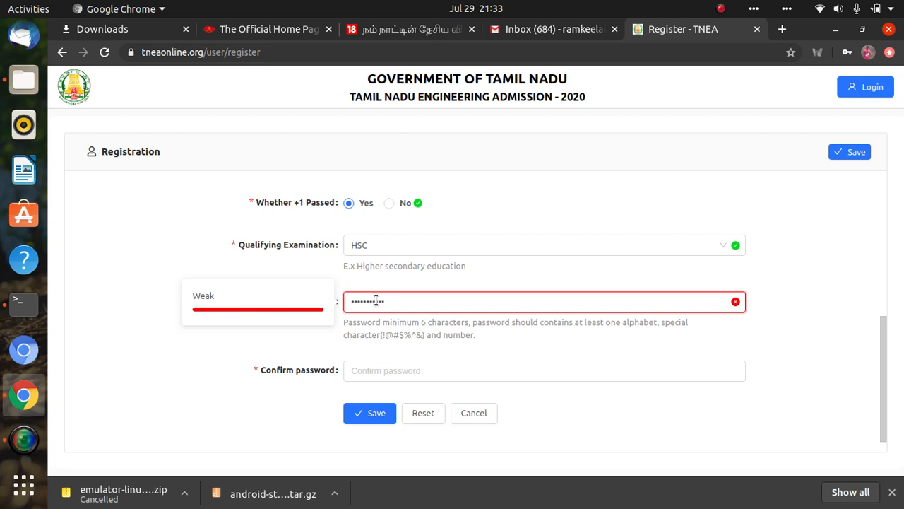
pyautogui.write('•')
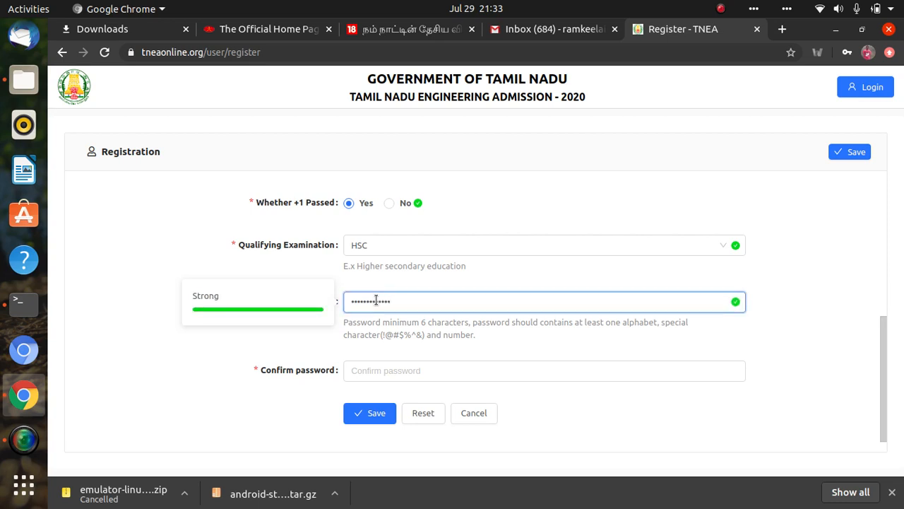
pyautogui.click(428, 369)
pyautogui.write('•••')
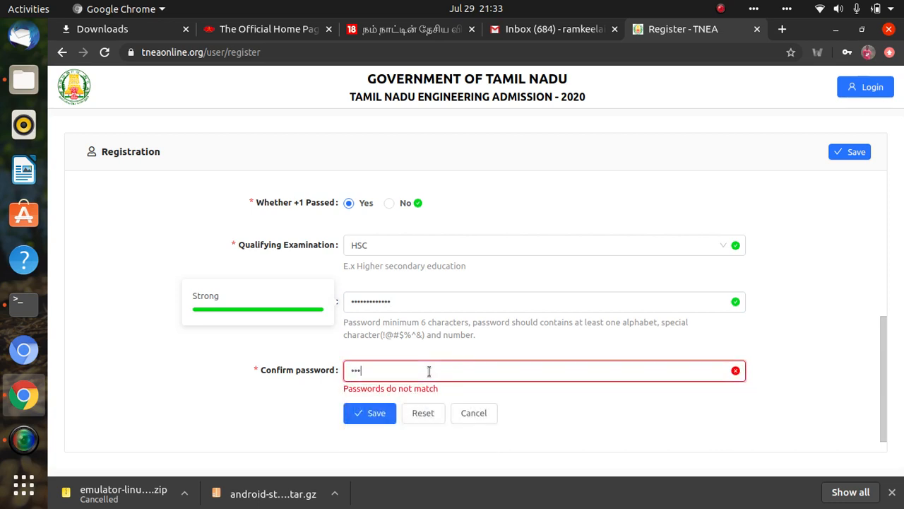
pyautogui.write('•••••')
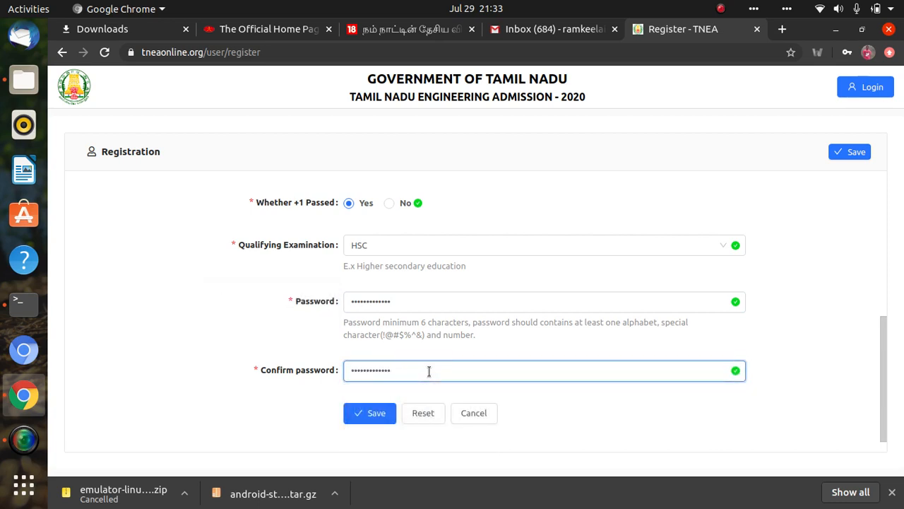
# Submit the registration form, confirm the save, and store the new login in the browser's password manager
pyautogui.click(393, 416)
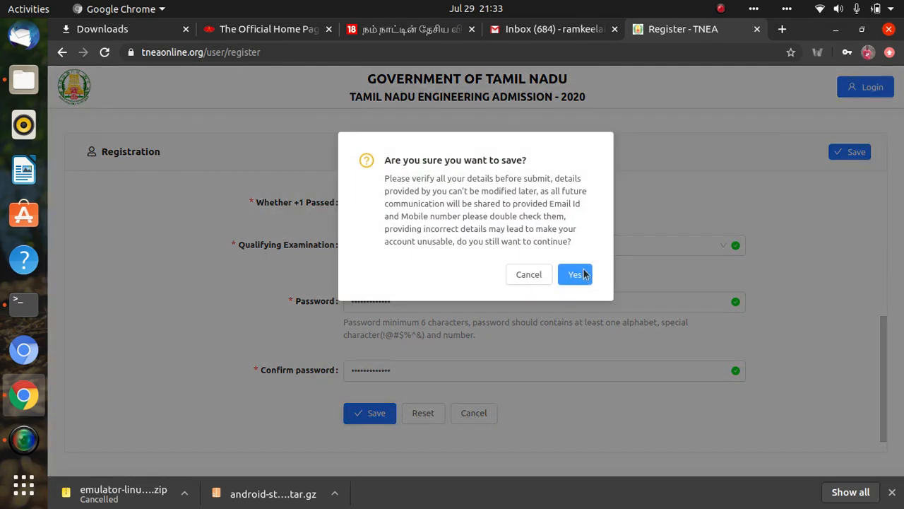
pyautogui.click(584, 274)
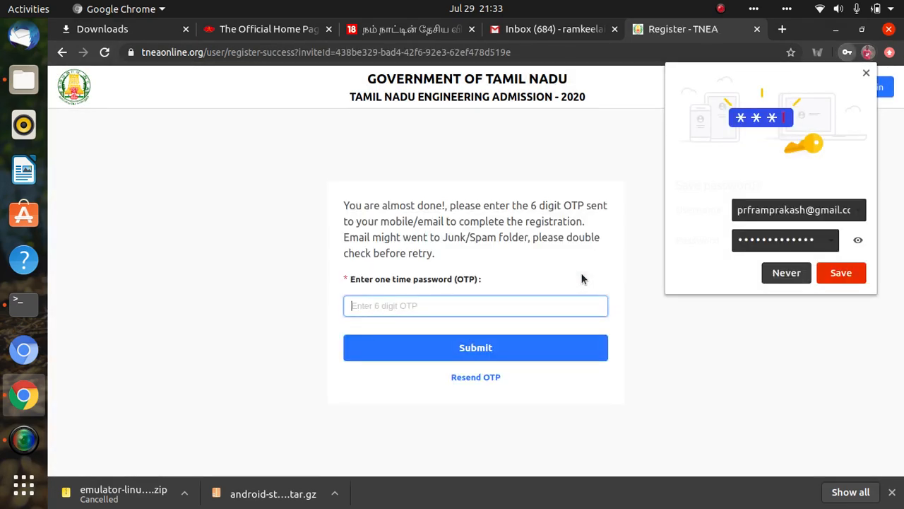
pyautogui.click(853, 276)
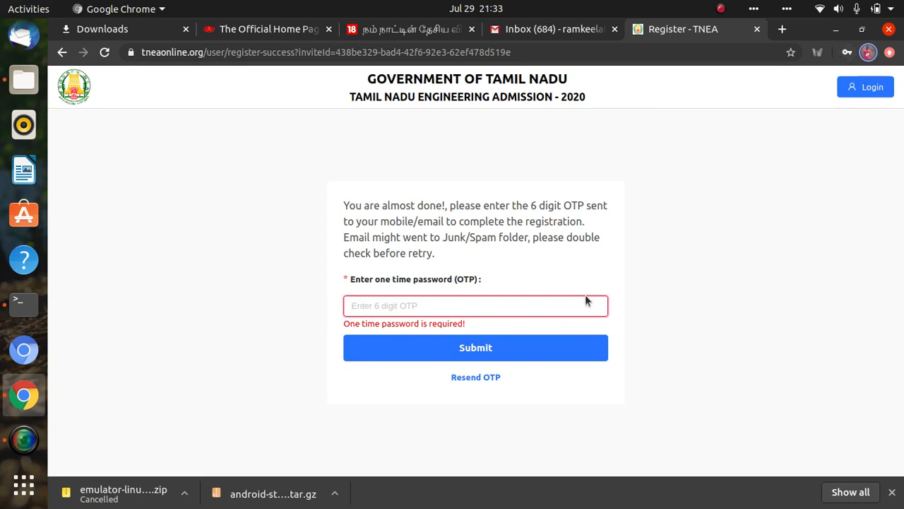
# Enter the six-digit one time password received for the registration and submit it
pyautogui.click(544, 301)
pyautogui.click(441, 306)
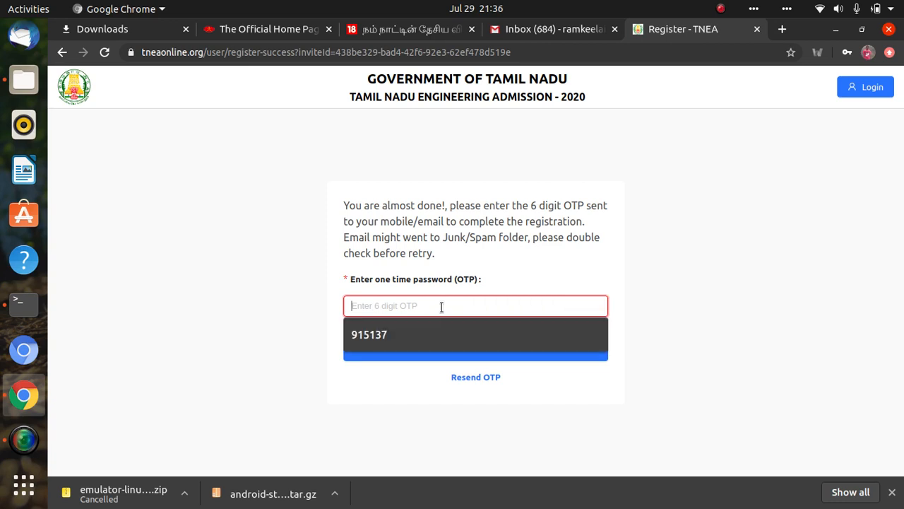
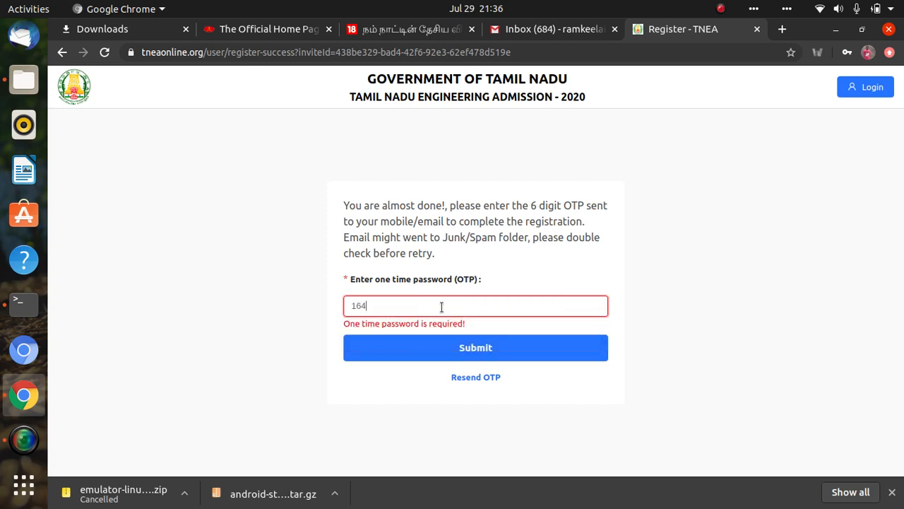
pyautogui.click(459, 344)
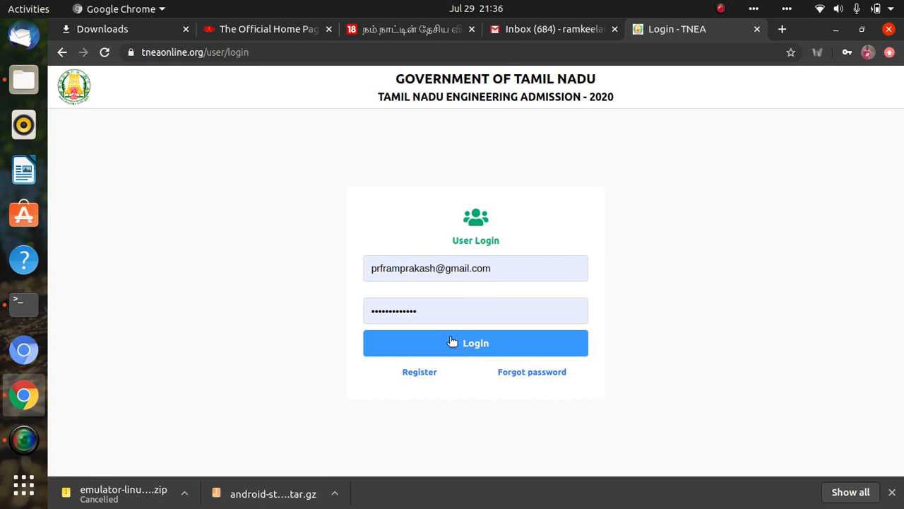
# Log in to the new candidate account with the prefilled e-mail and password
pyautogui.click(403, 268)
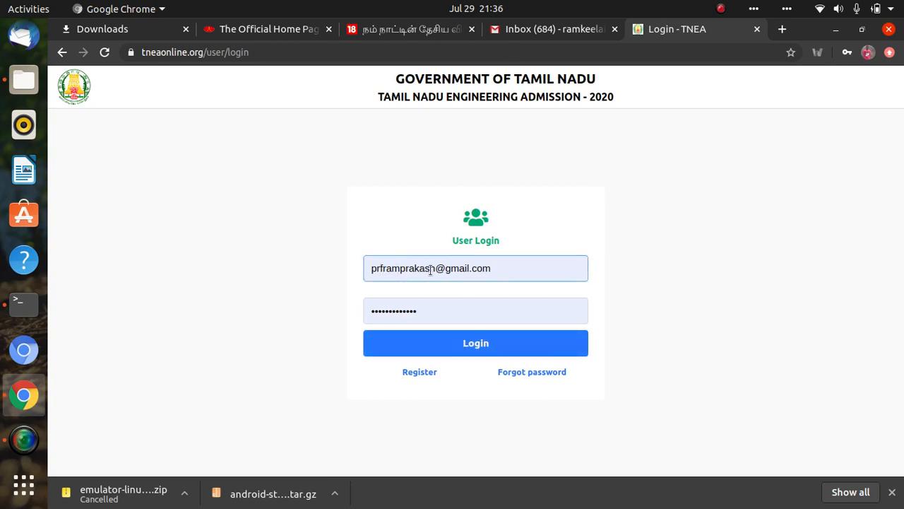
pyautogui.click(411, 305)
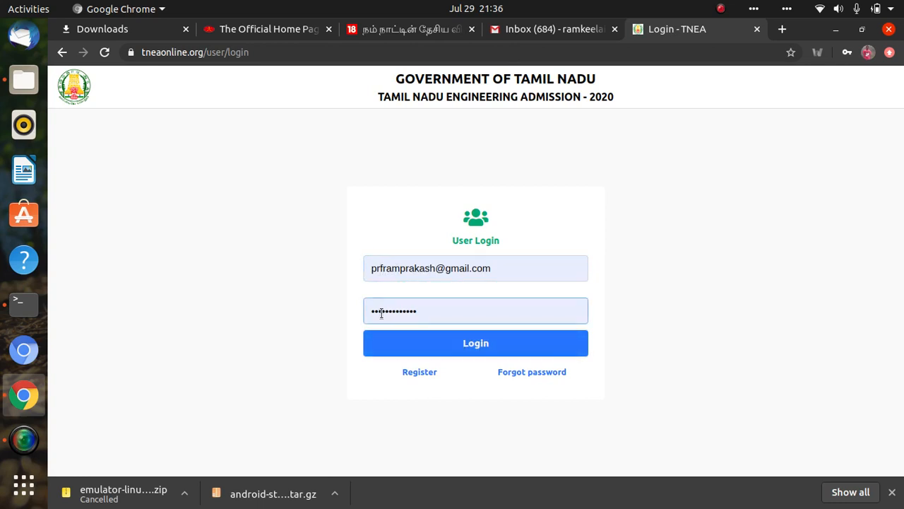
pyautogui.click(445, 342)
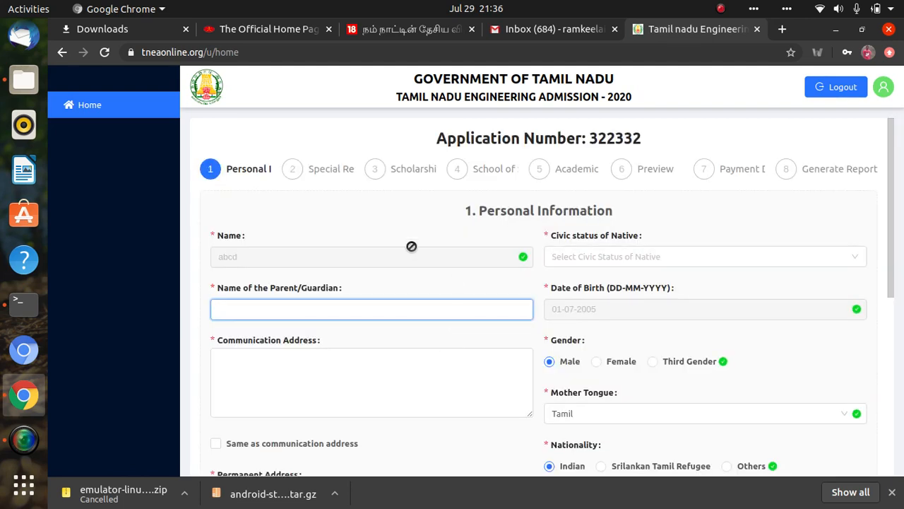
# Set the civic status of native to Village Panchayat in the personal information form
pyautogui.click(255, 255)
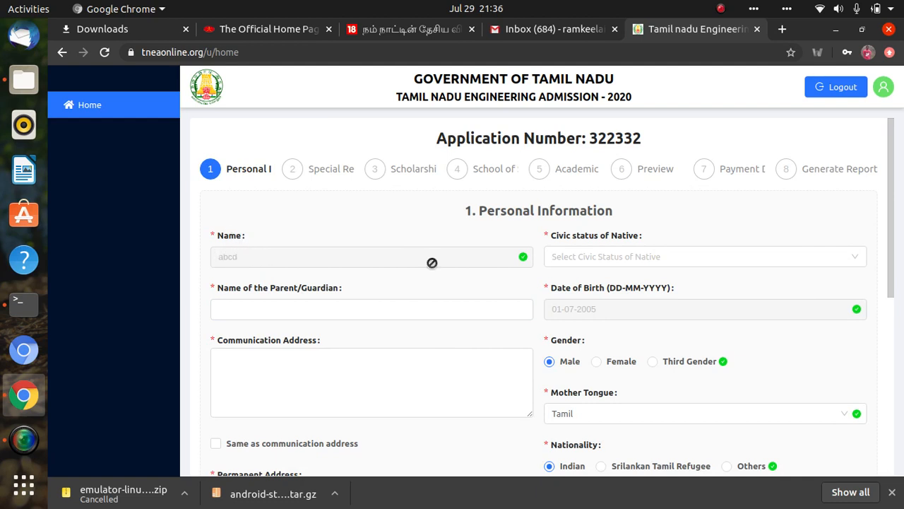
pyautogui.click(648, 256)
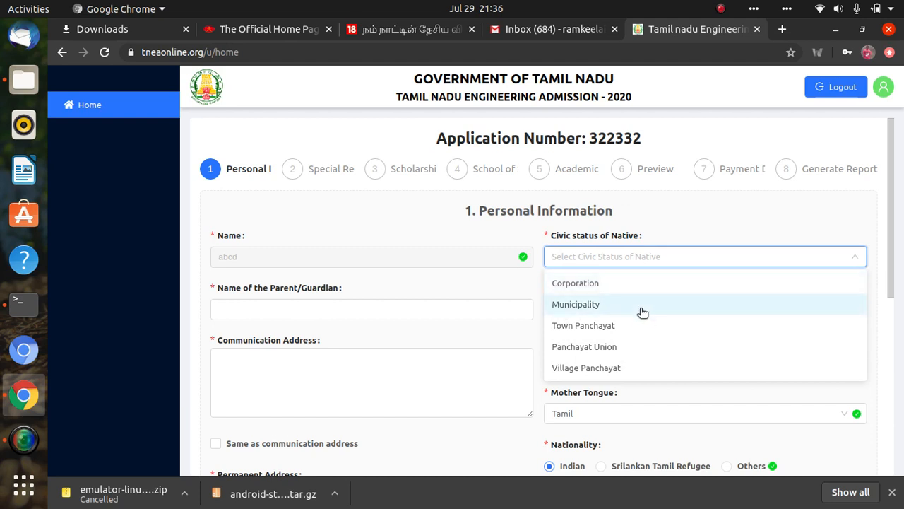
pyautogui.click(630, 370)
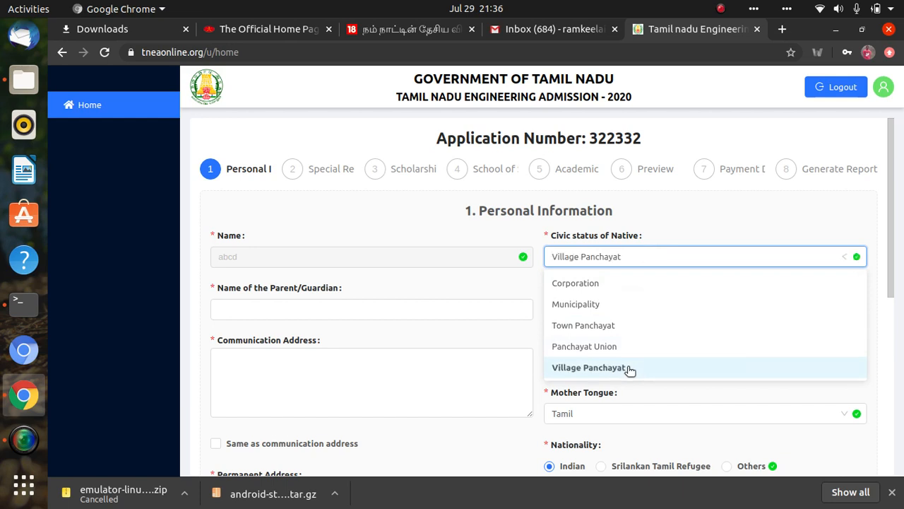
# Enter a placeholder name for the parent or guardian
pyautogui.click(296, 304)
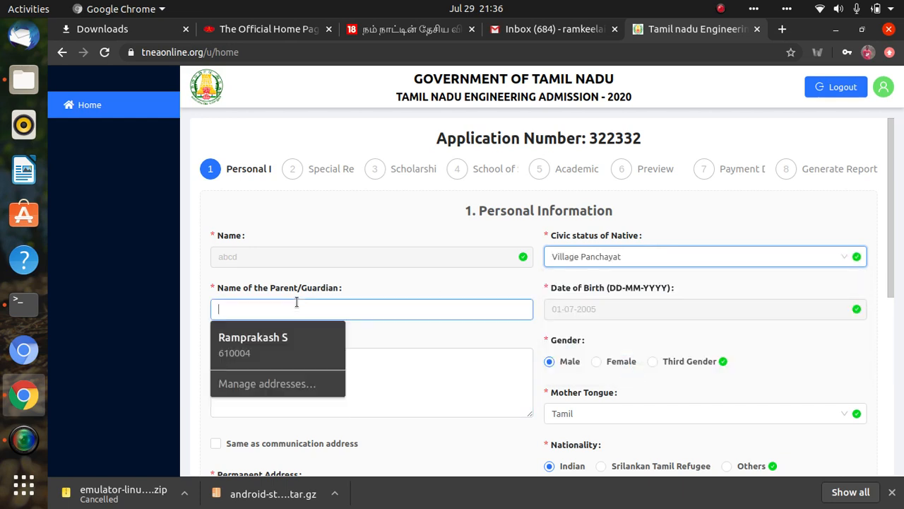
pyautogui.write('x')
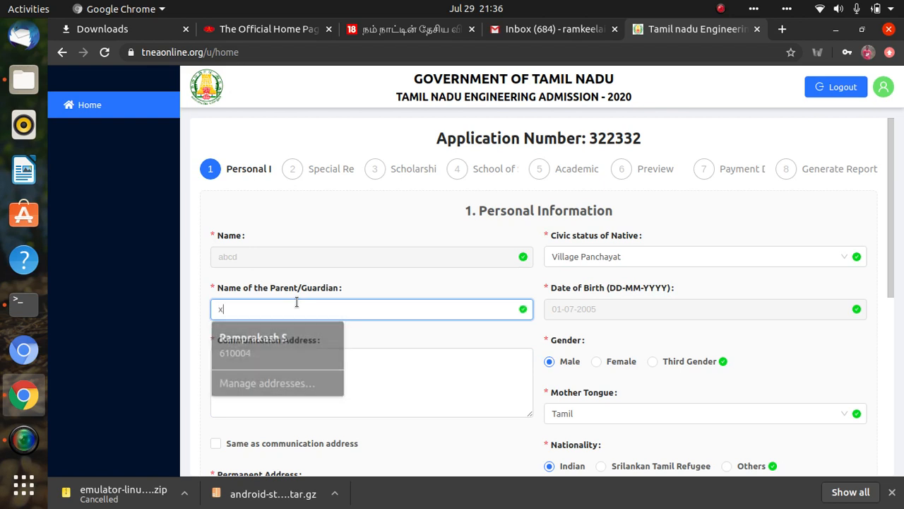
pyautogui.write('yz')
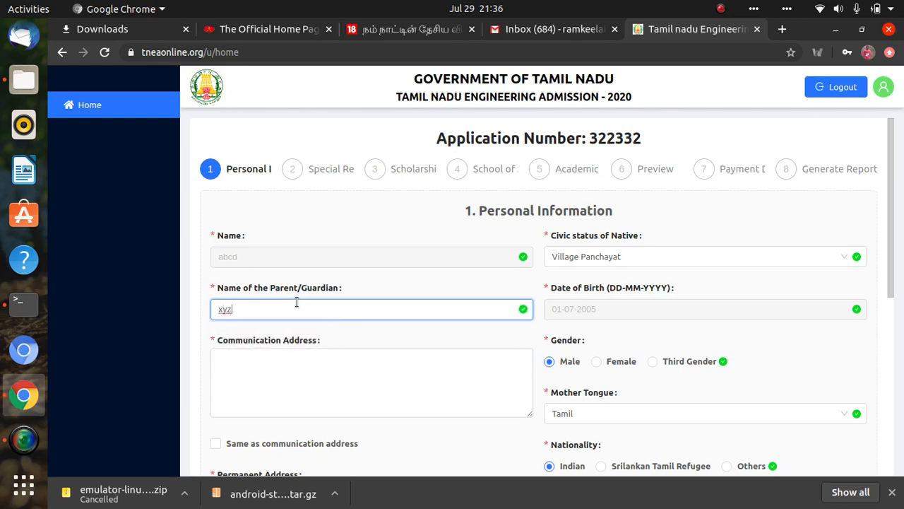
# Fill in the communication address and the parent or guardian's name from the browser's saved address
pyautogui.scroll(-1, 262, 320)
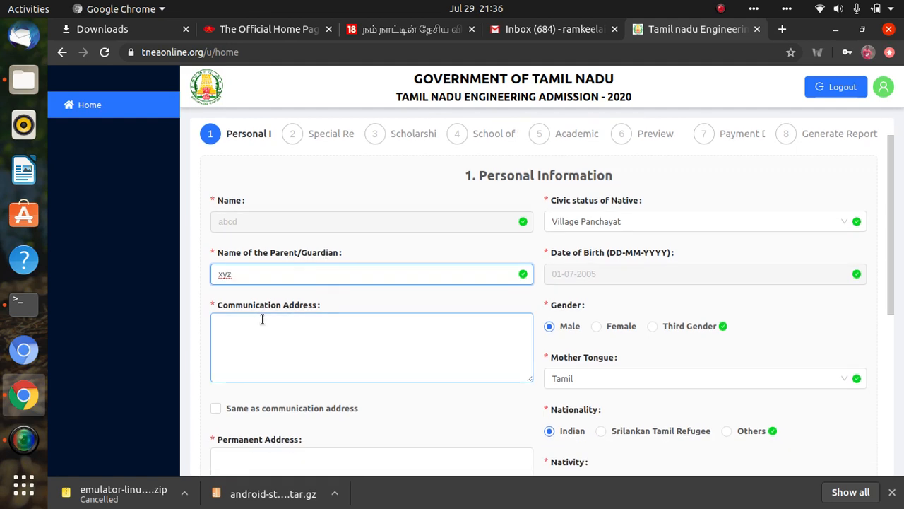
pyautogui.click(262, 319)
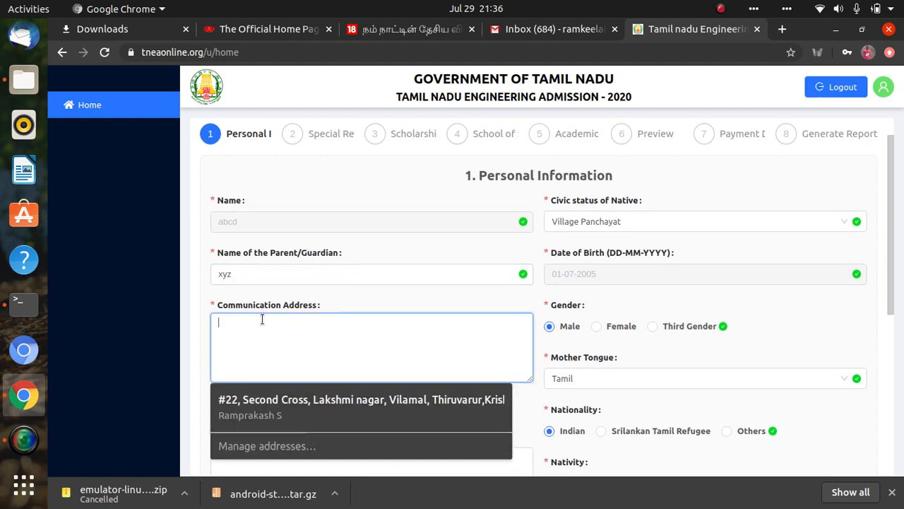
pyautogui.click(293, 404)
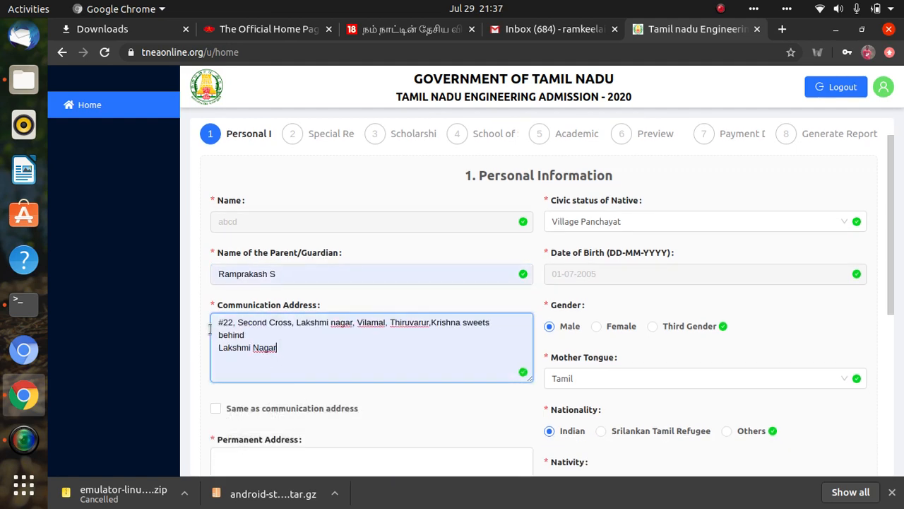
# Add the town on a new line of the communication address and use the same address as the permanent address
pyautogui.scroll(-2, 263, 323)
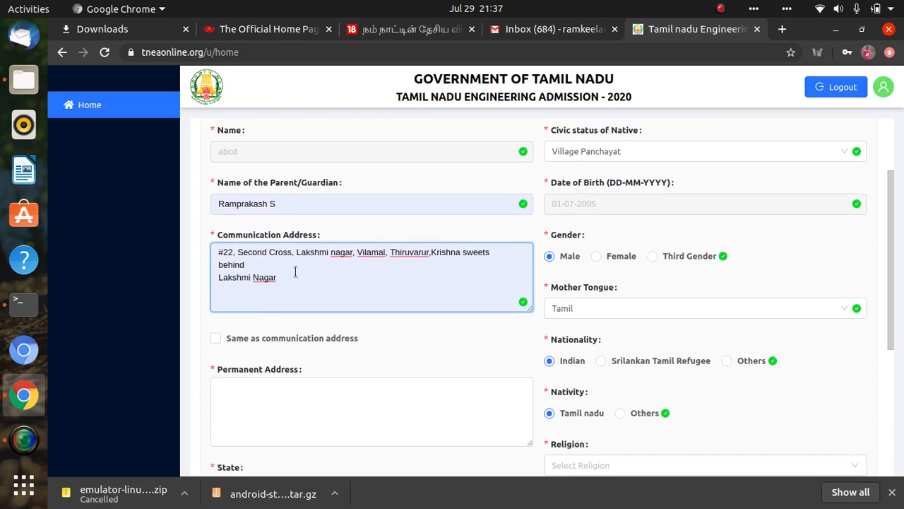
pyautogui.press('Return')
pyautogui.write('Thi')
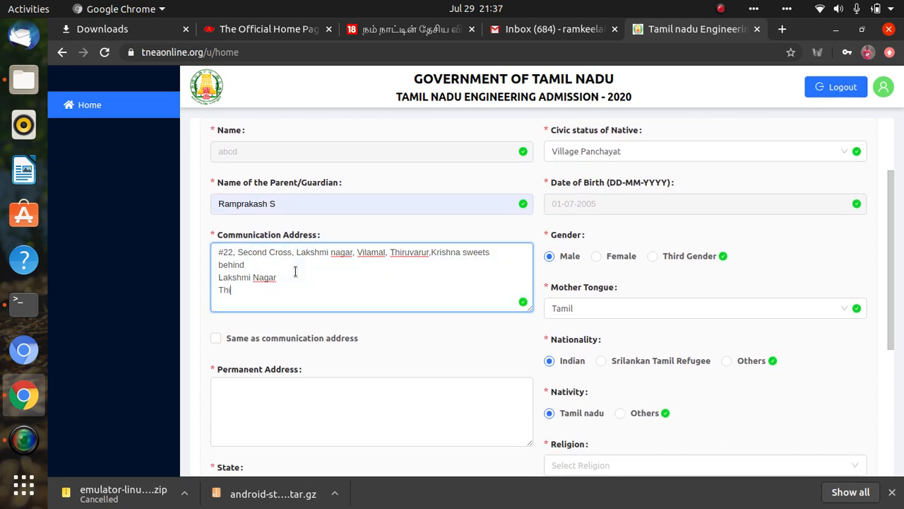
pyautogui.write('ruvarur')
pyautogui.scroll(-1, 296, 271)
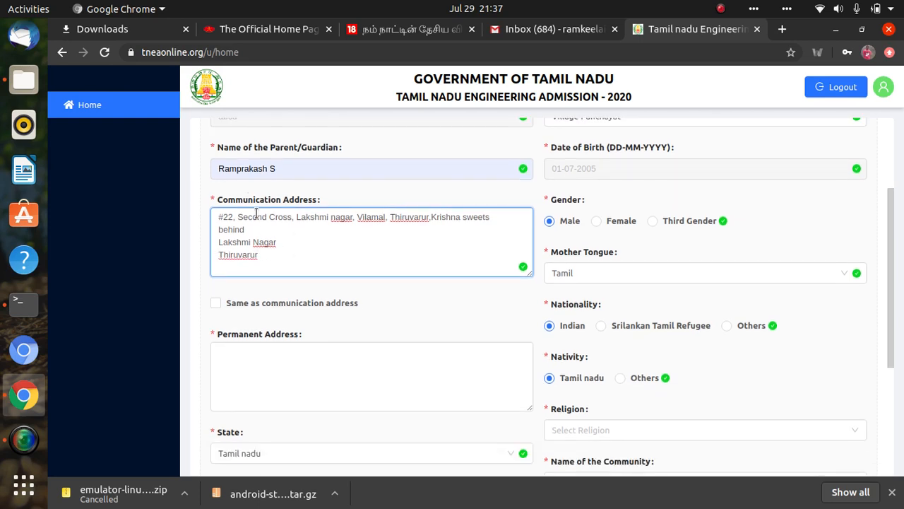
pyautogui.click(217, 303)
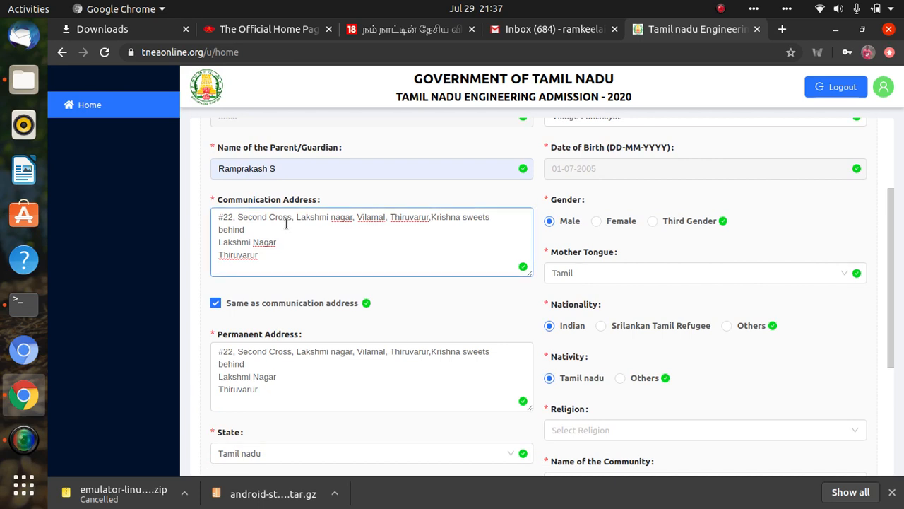
# Switch the mother tongue to Telugu and set it back to Tamil in the personal information form
pyautogui.scroll(-1, 300, 330)
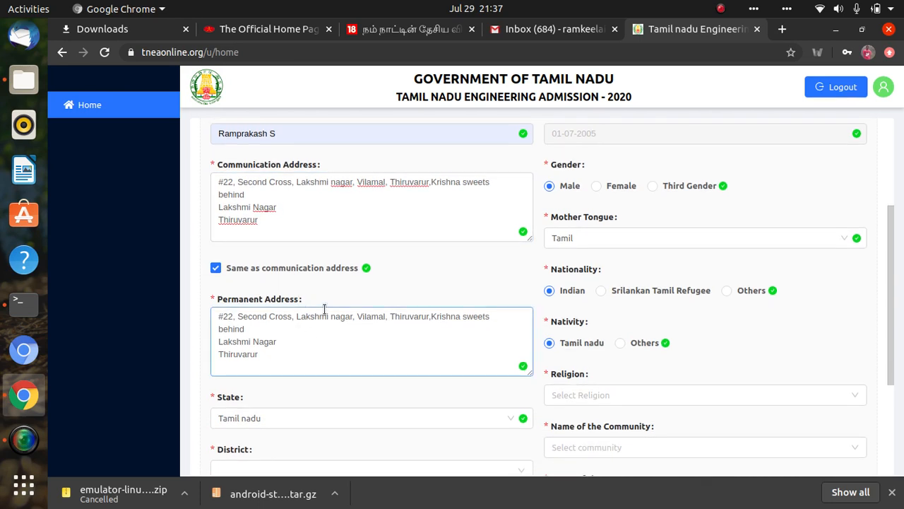
pyautogui.scroll(1, 565, 188)
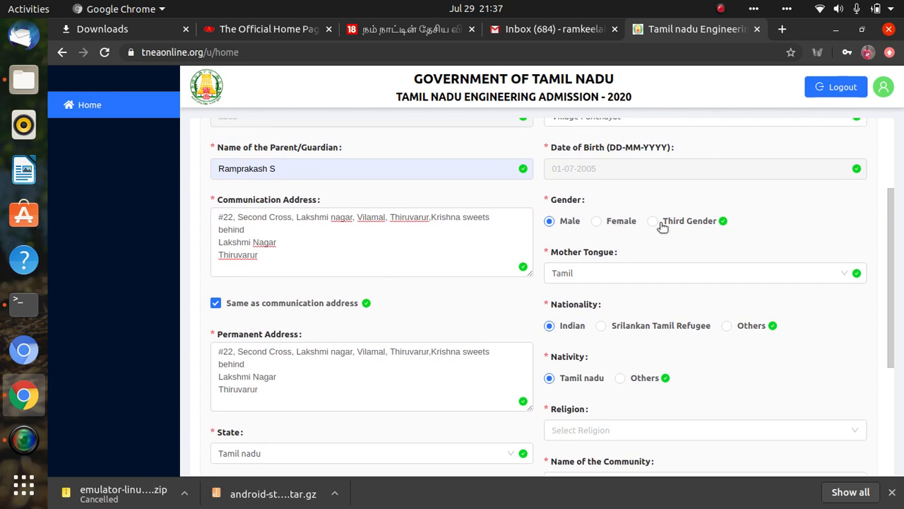
pyautogui.scroll(-1, 663, 221)
pyautogui.click(643, 237)
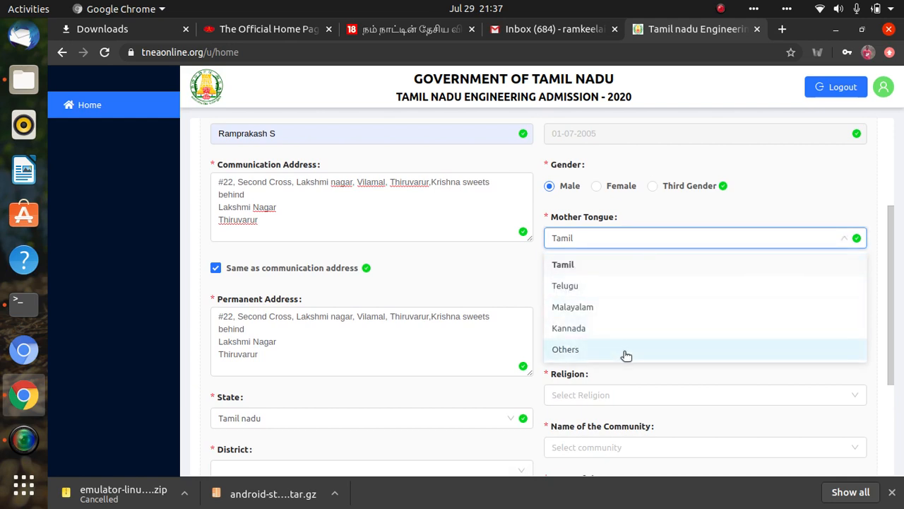
pyautogui.click(622, 282)
pyautogui.click(611, 247)
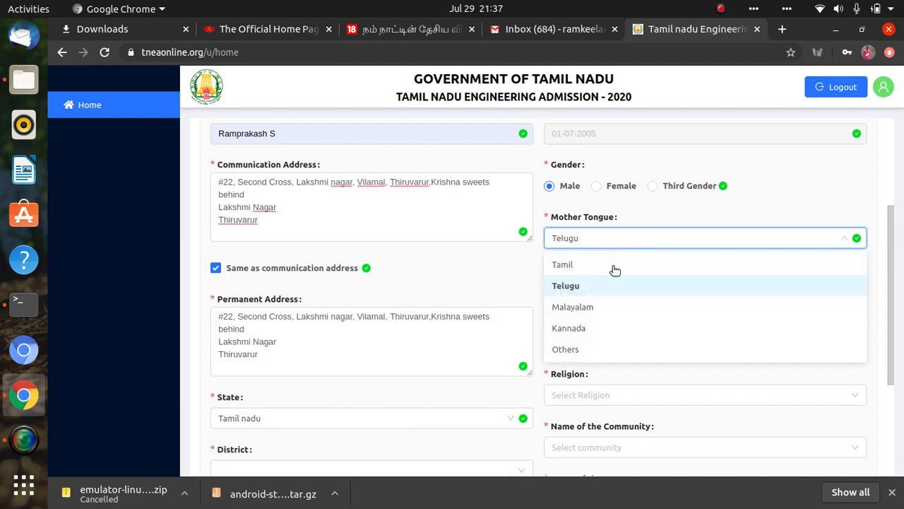
pyautogui.click(615, 267)
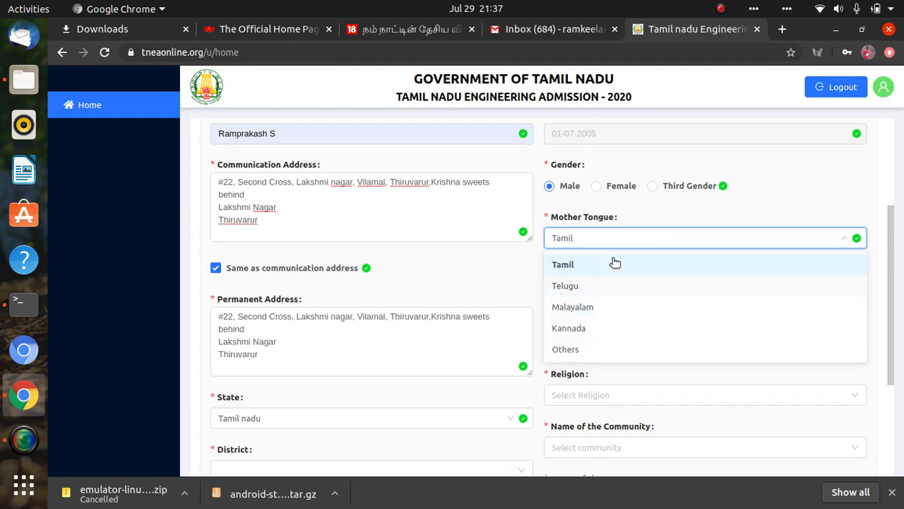
# Set the religion to Hindu in the personal information form, keeping Indian nationality and Tamil nadu nativity
pyautogui.scroll(-1, 611, 260)
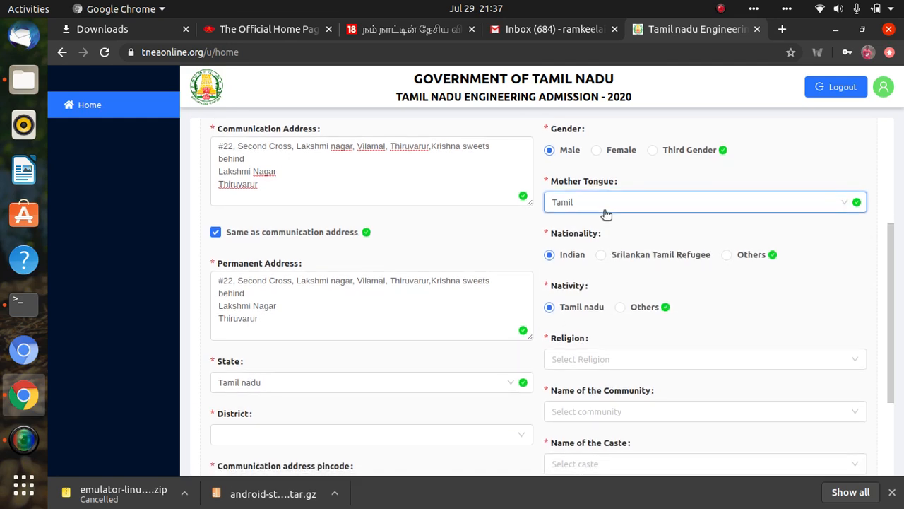
pyautogui.scroll(-1, 604, 211)
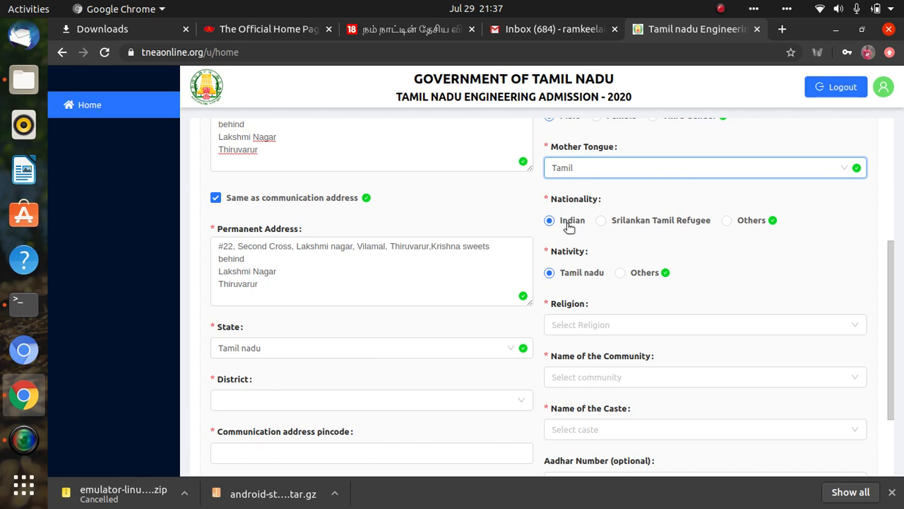
pyautogui.scroll(-1, 603, 237)
pyautogui.scroll(-2, 579, 214)
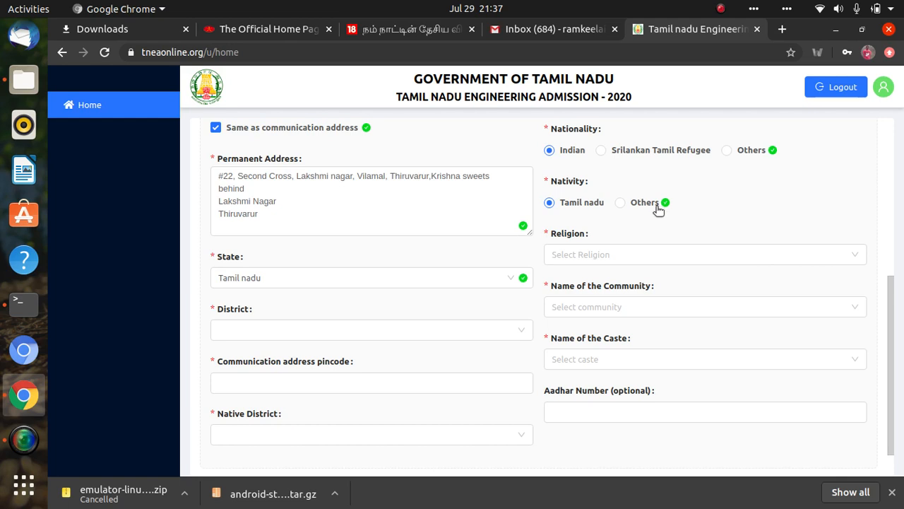
pyautogui.scroll(-1, 657, 209)
pyautogui.click(632, 215)
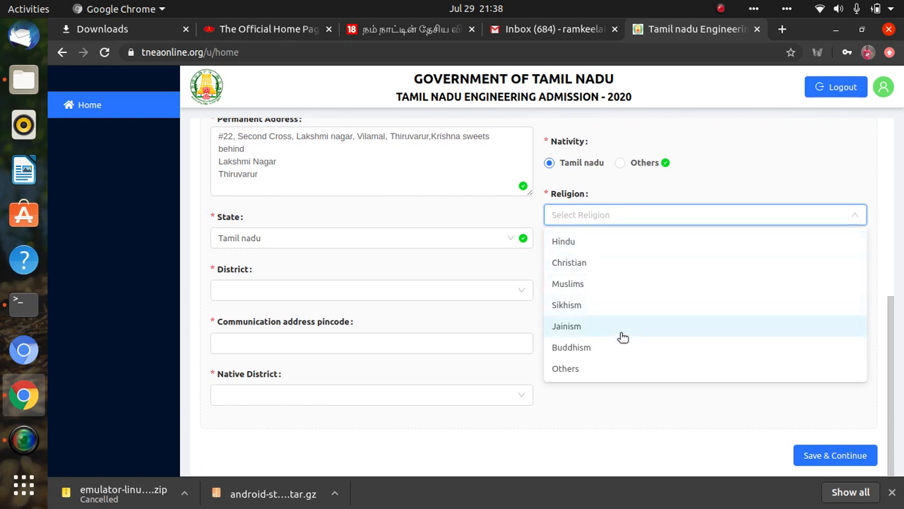
pyautogui.click(578, 243)
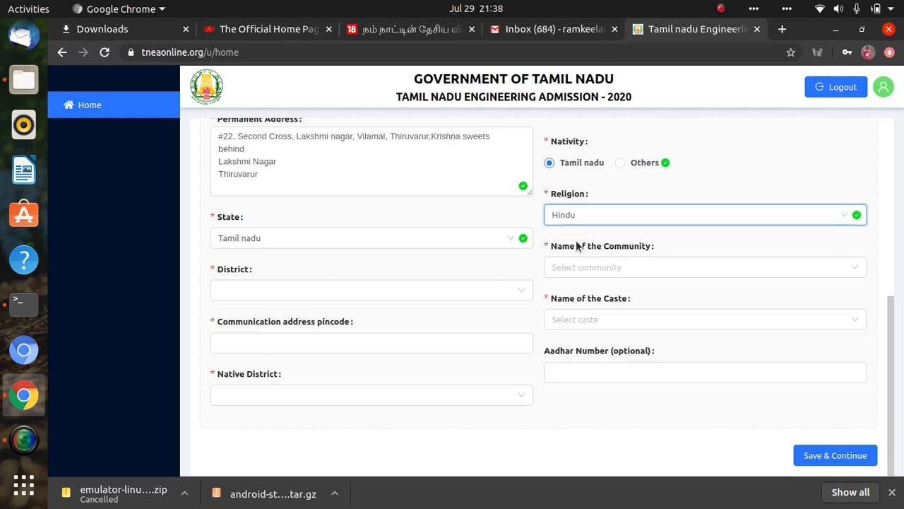
pyautogui.click(416, 238)
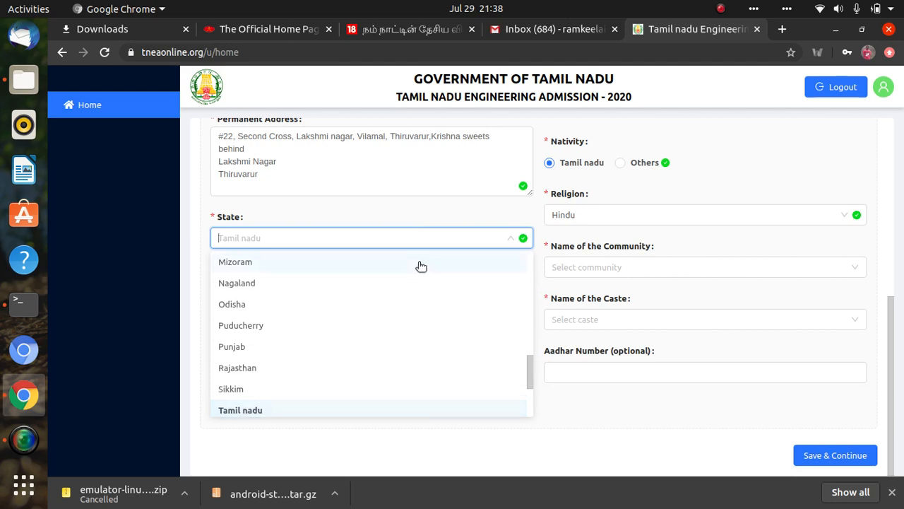
pyautogui.scroll(-2, 401, 291)
pyautogui.scroll(-2, 402, 289)
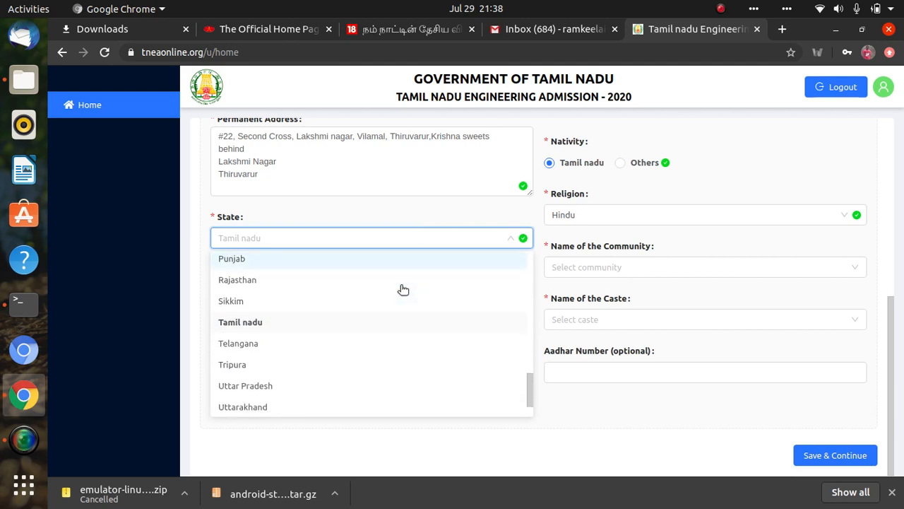
pyautogui.click(355, 281)
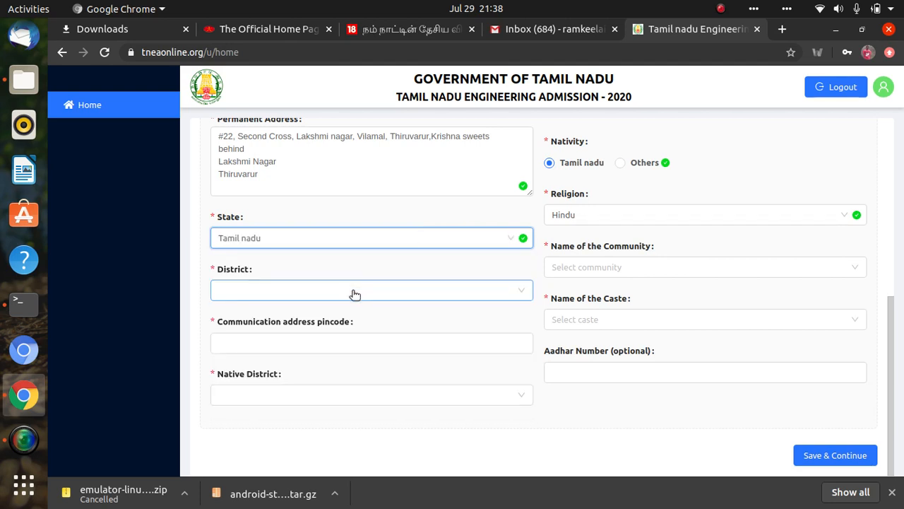
# Find and choose Tiruvarur as the district for the candidate's address
pyautogui.click(354, 290)
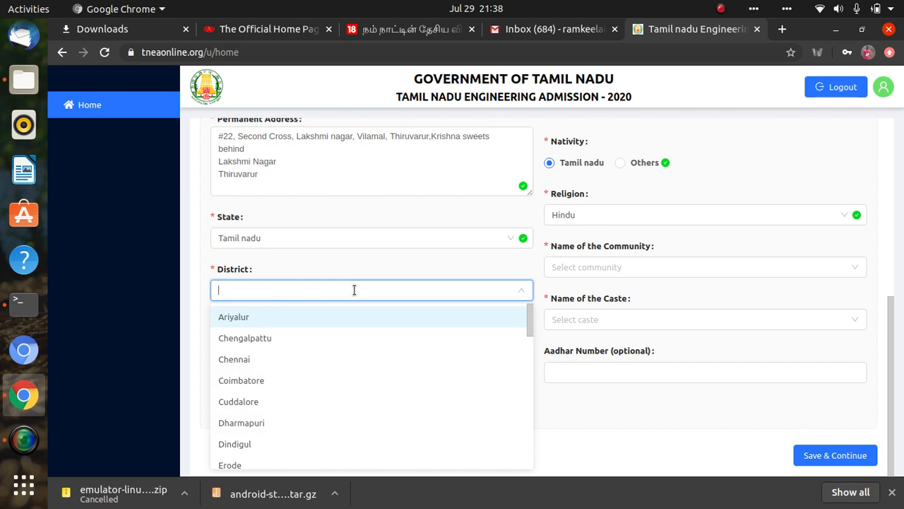
pyautogui.write('tiru')
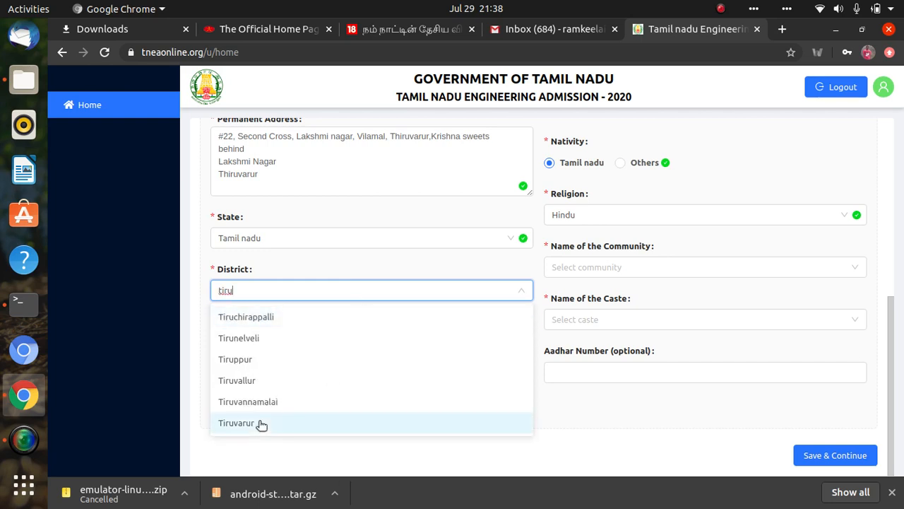
pyautogui.click(261, 423)
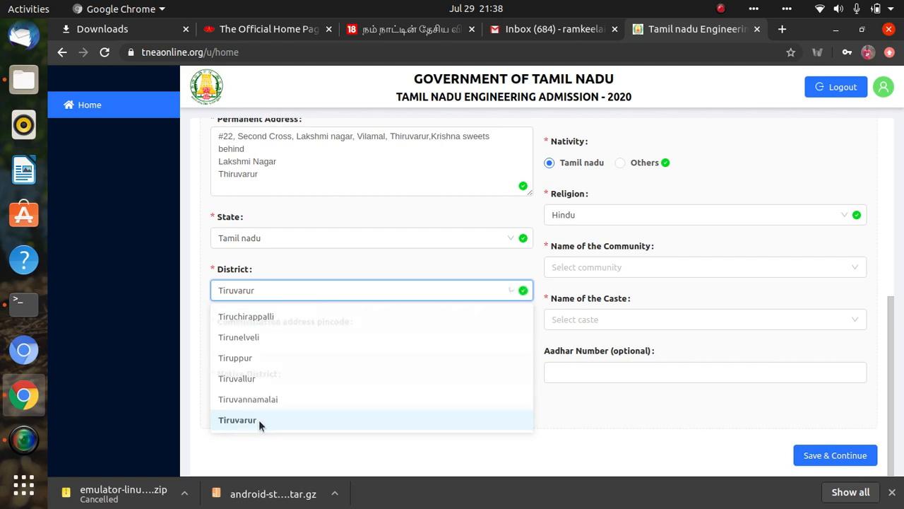
# Set the community to BC and the caste to Agamudayar including Thozhu or Thuluva Vellala
pyautogui.click(612, 272)
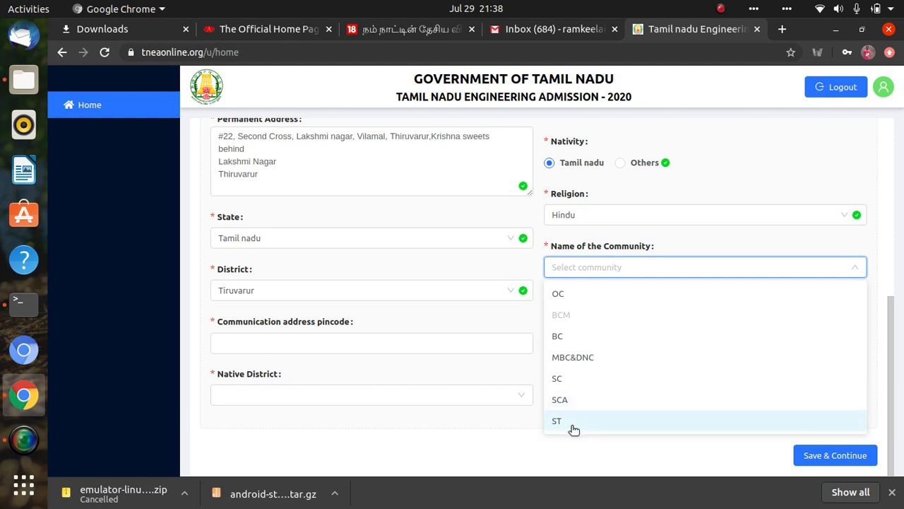
pyautogui.click(570, 336)
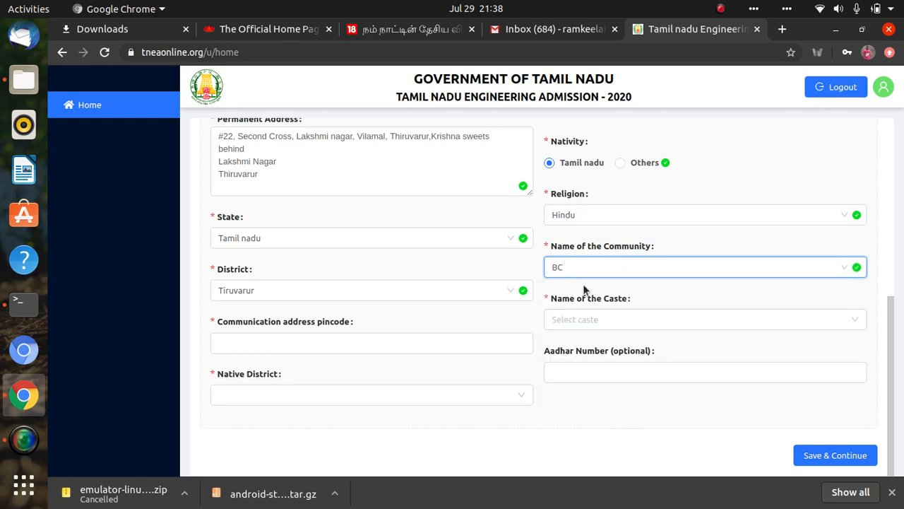
pyautogui.click(591, 314)
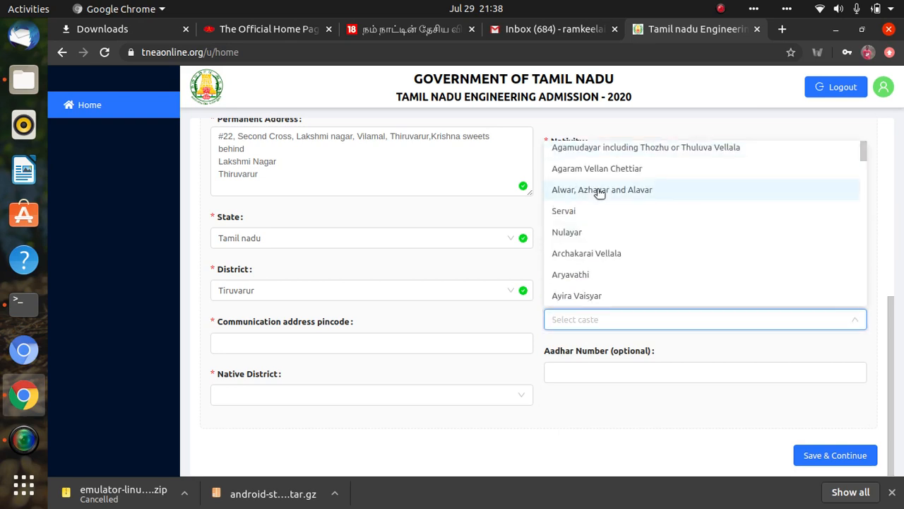
pyautogui.scroll(-10, 600, 159)
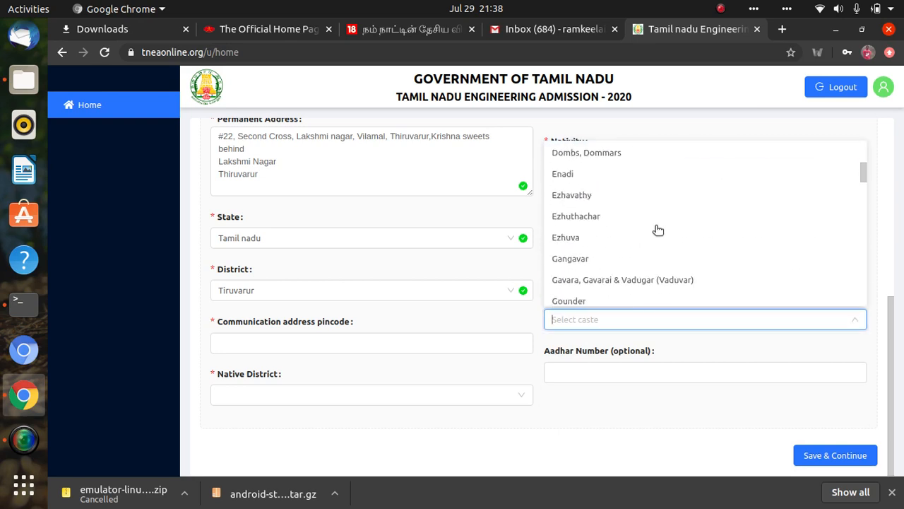
pyautogui.moveTo(863, 197); pyautogui.dragTo(865, 304)
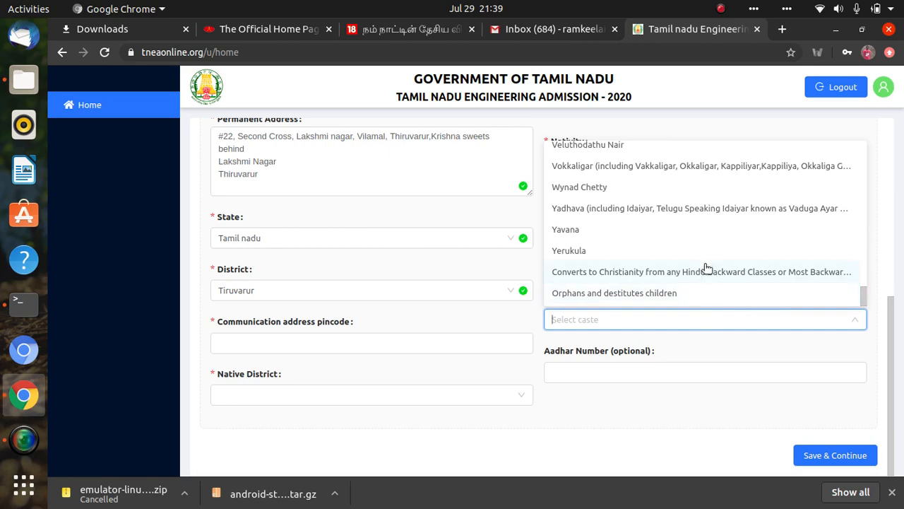
pyautogui.scroll(7, 689, 247)
pyautogui.moveTo(862, 282); pyautogui.dragTo(866, 150)
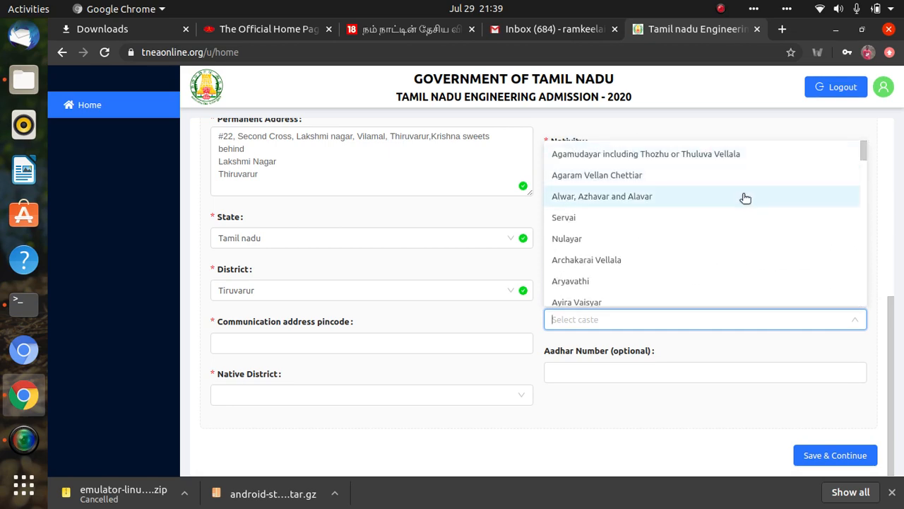
pyautogui.click(748, 154)
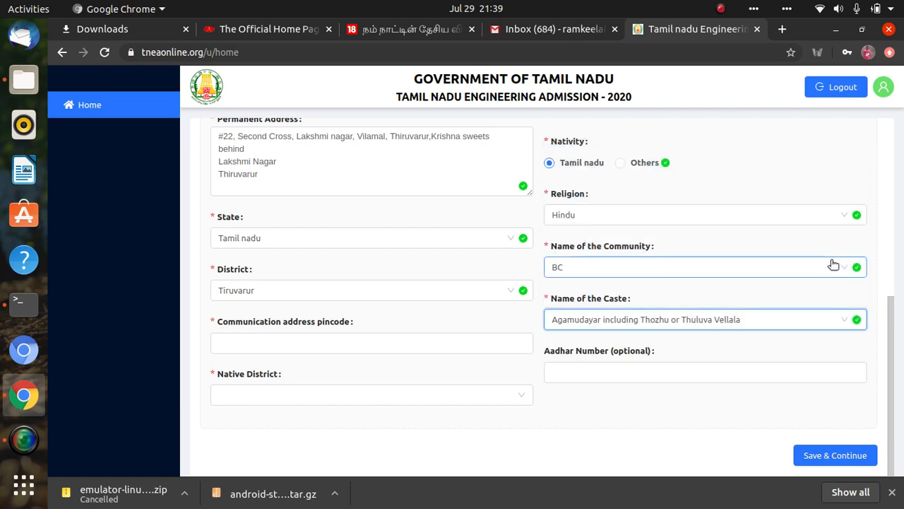
# Enter the communication address pincode, replacing the mistyped first attempt
pyautogui.click(304, 342)
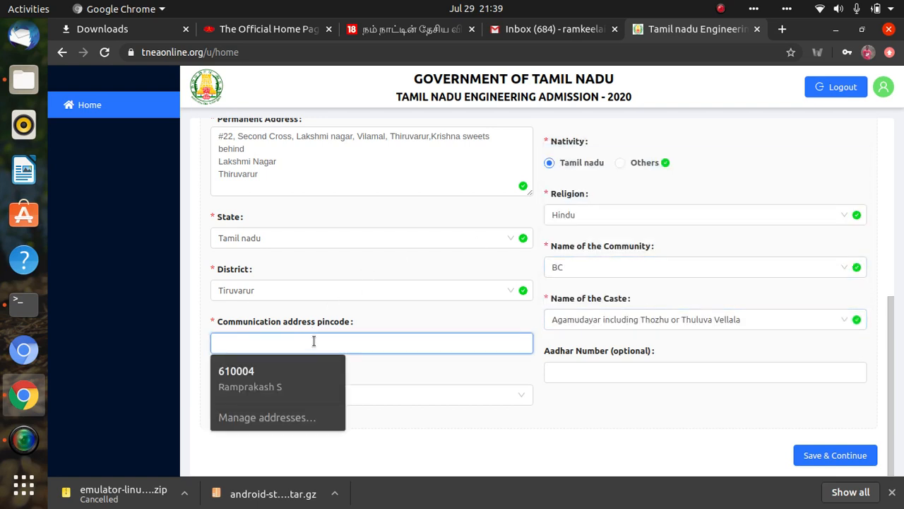
pyautogui.write('6000')
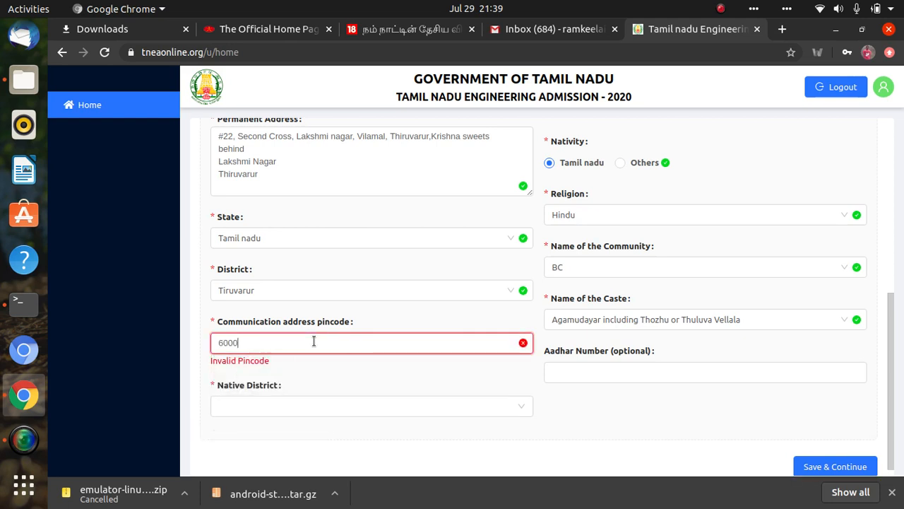
pyautogui.press('BackSpace')
pyautogui.press('BackSpace')
pyautogui.press('BackSpace')
pyautogui.press('BackSpace')
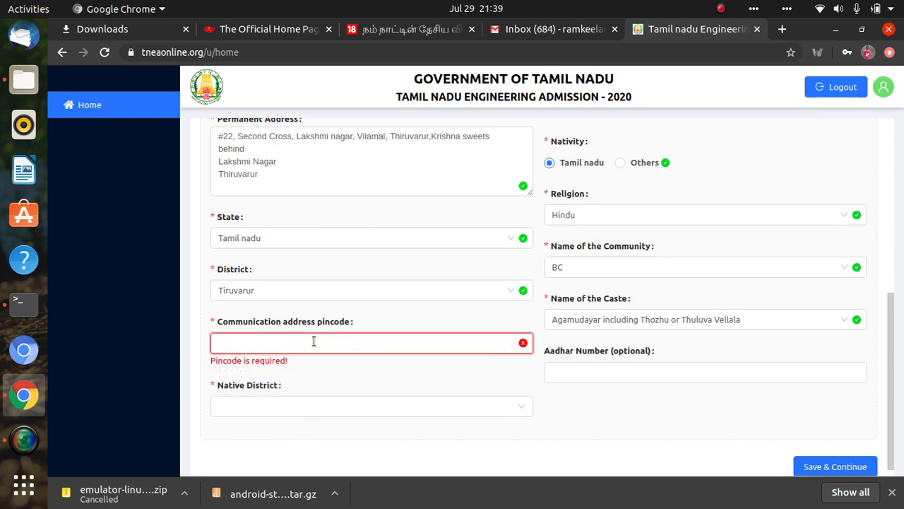
pyautogui.write('61004')
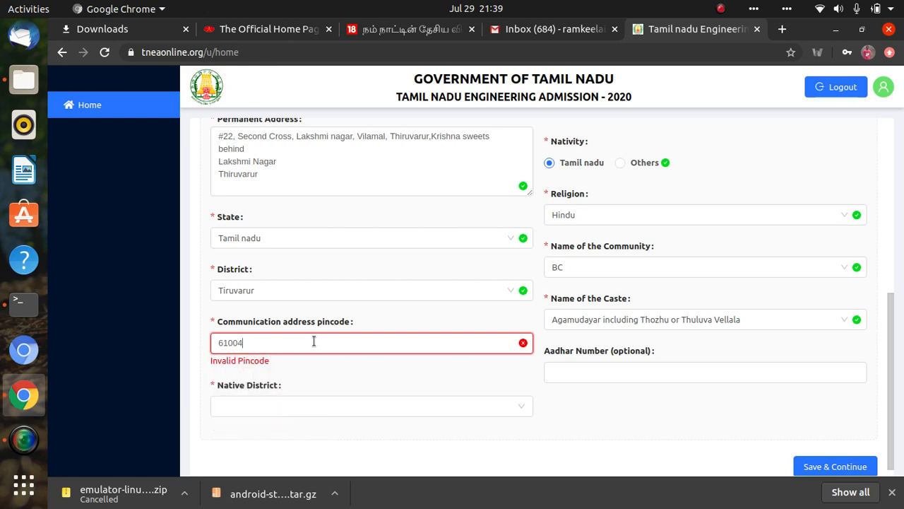
# Set the native district to Tiruvarur and insert the missing zero in the communication address pincode
pyautogui.click(330, 407)
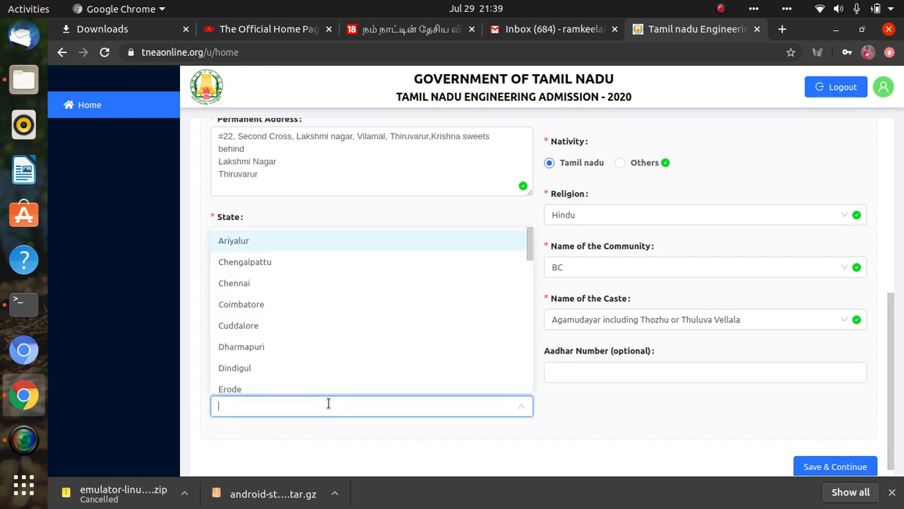
pyautogui.write('tiru')
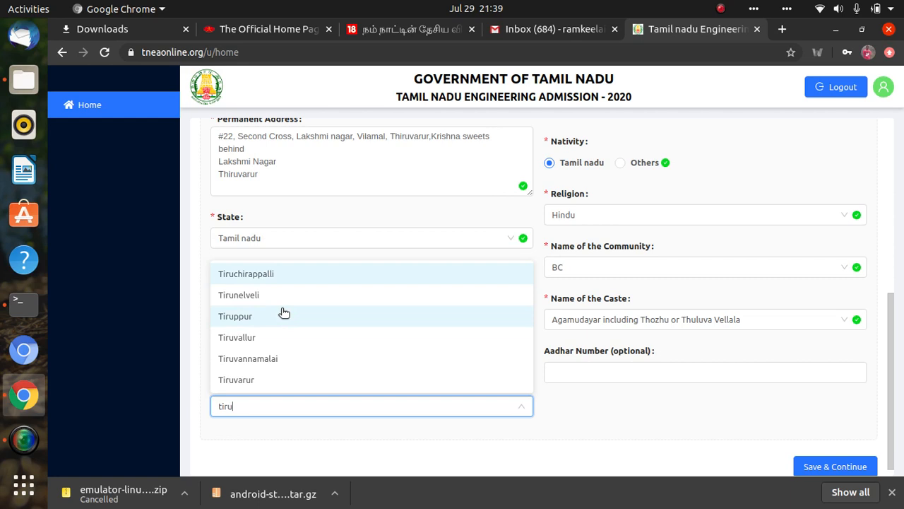
pyautogui.click(262, 379)
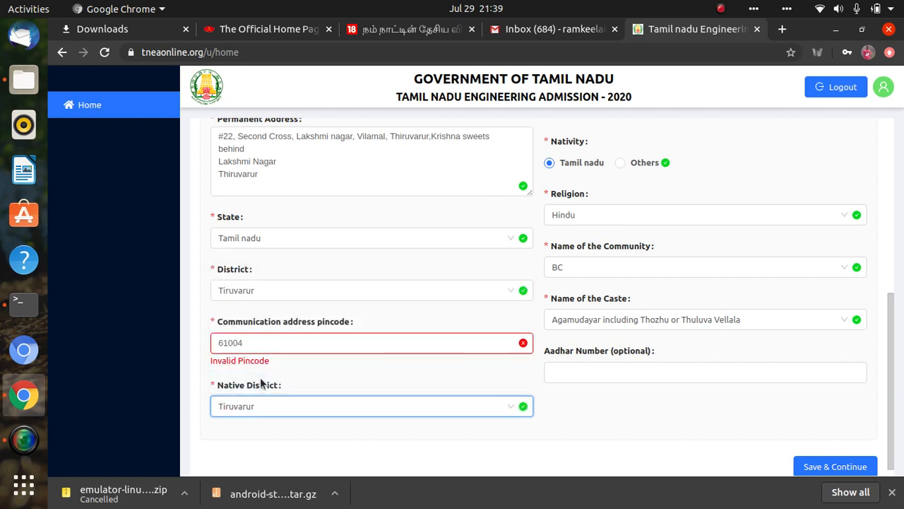
pyautogui.click(235, 343)
pyautogui.write('0')
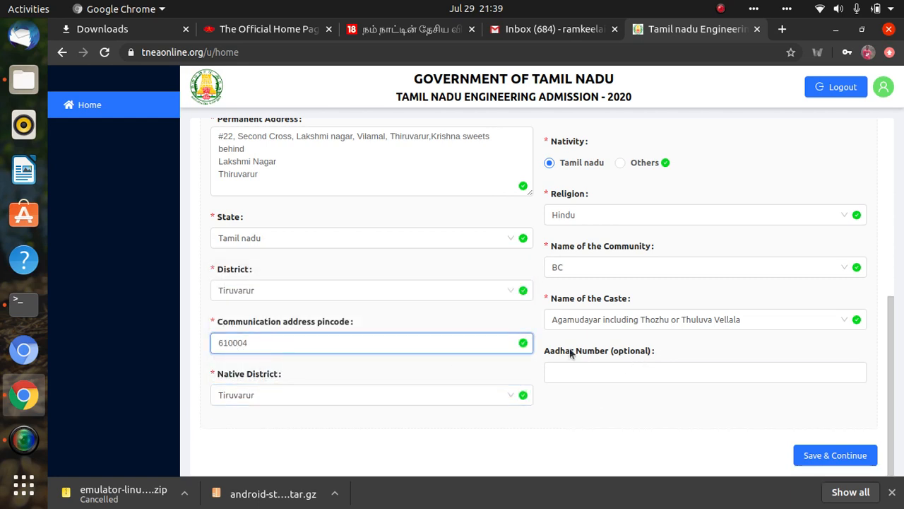
# Review the completed personal information without an Aadhar number, and save it to continue to Special Reservation Information
pyautogui.click(643, 379)
pyautogui.scroll(5, 670, 340)
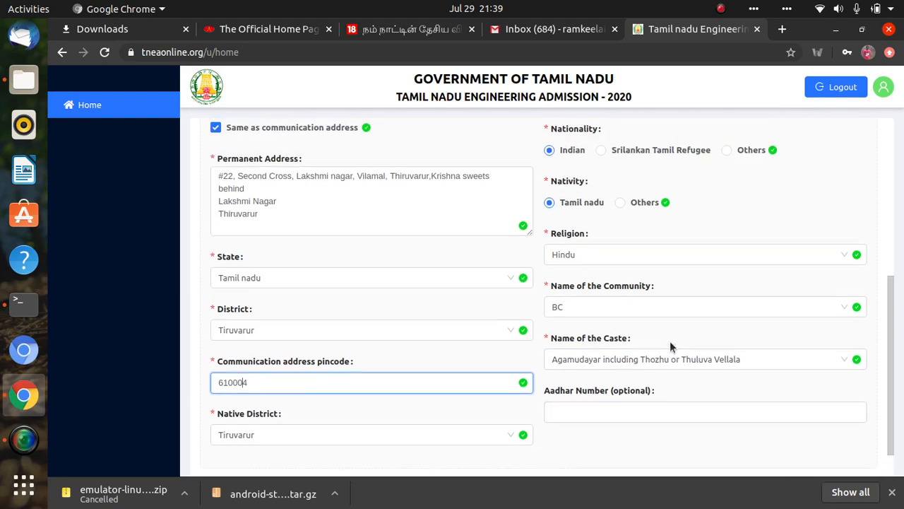
pyautogui.scroll(3, 671, 340)
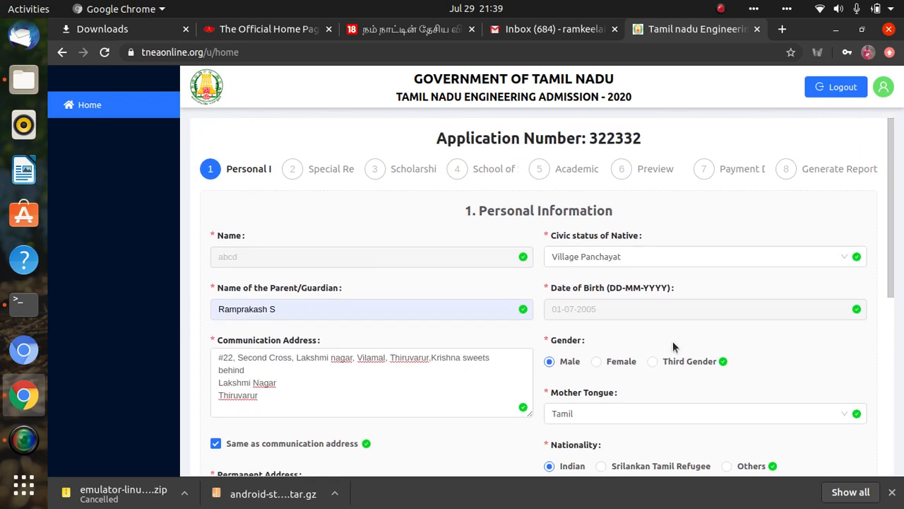
pyautogui.scroll(-8, 673, 341)
pyautogui.click(813, 450)
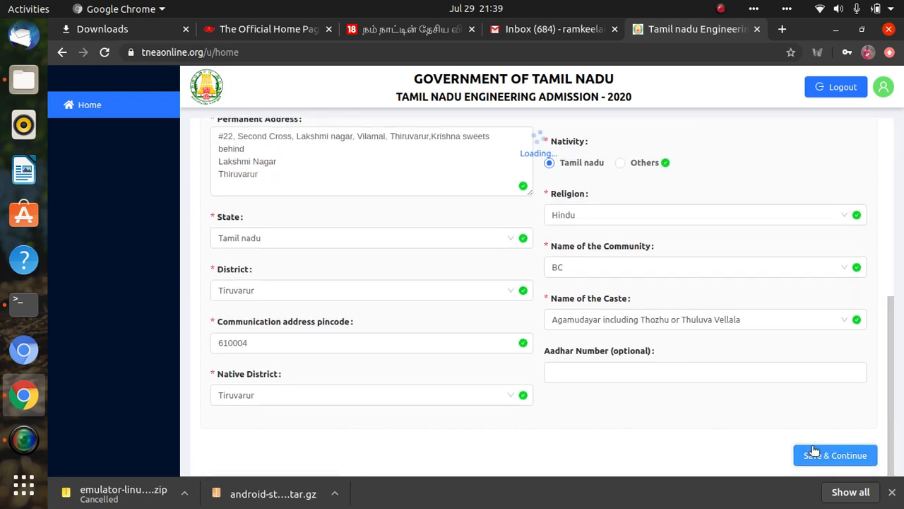
pyautogui.scroll(-1, 615, 313)
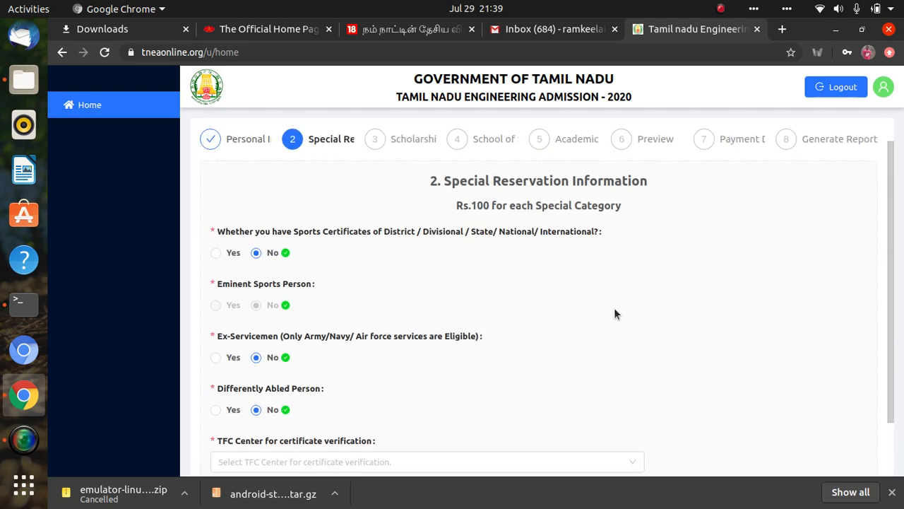
# Try answering Yes to both the sports certificates and Eminent Sports Person questions in the special reservation form
pyautogui.scroll(1, 614, 313)
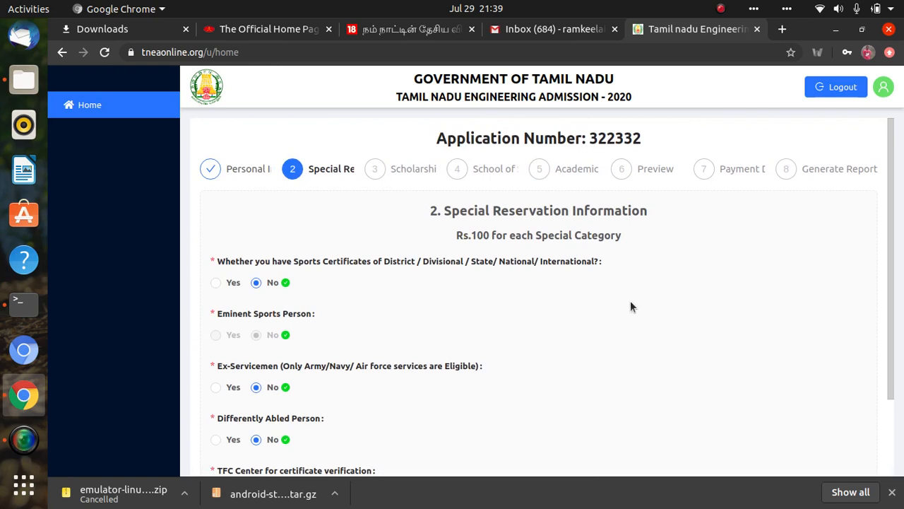
pyautogui.scroll(-2, 686, 297)
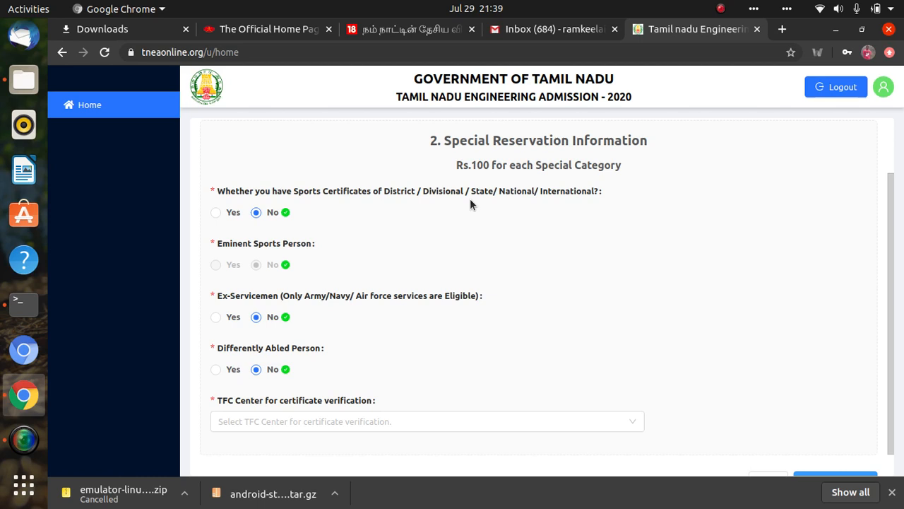
pyautogui.click(214, 214)
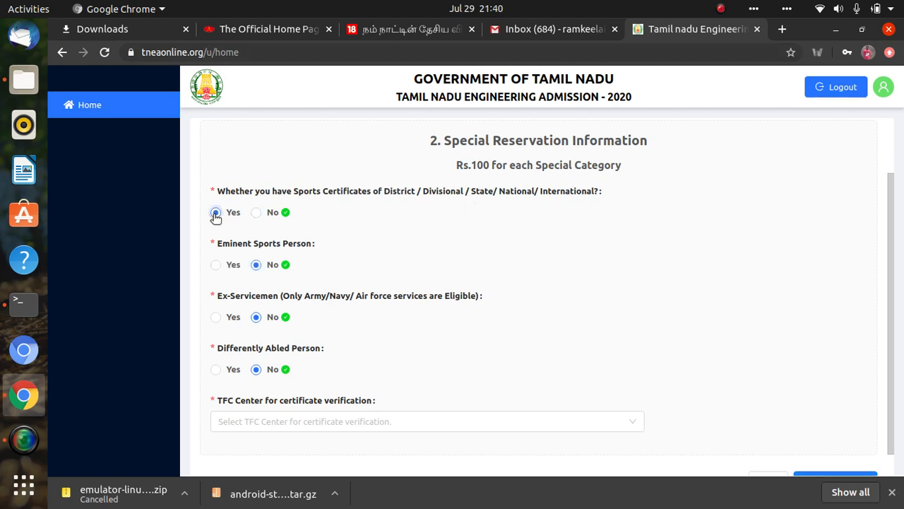
pyautogui.click(273, 210)
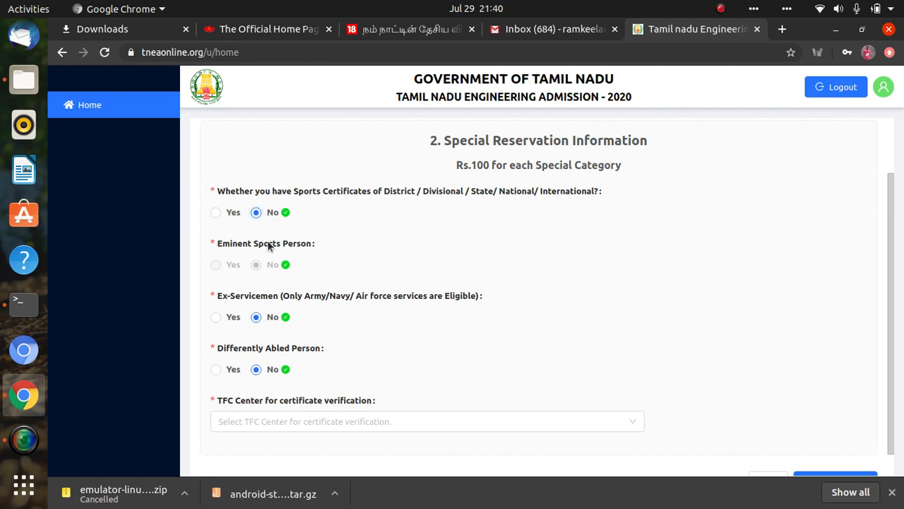
pyautogui.click(230, 212)
pyautogui.click(228, 266)
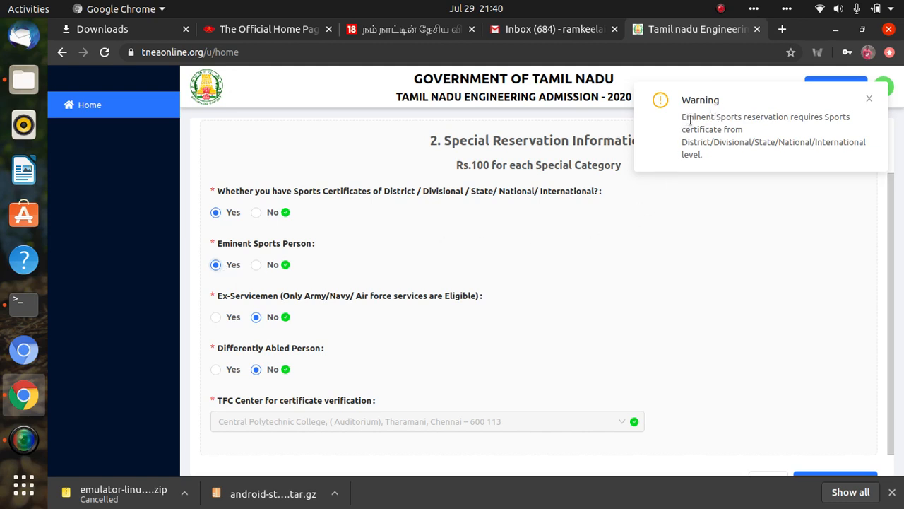
pyautogui.moveTo(679, 121); pyautogui.dragTo(748, 156)
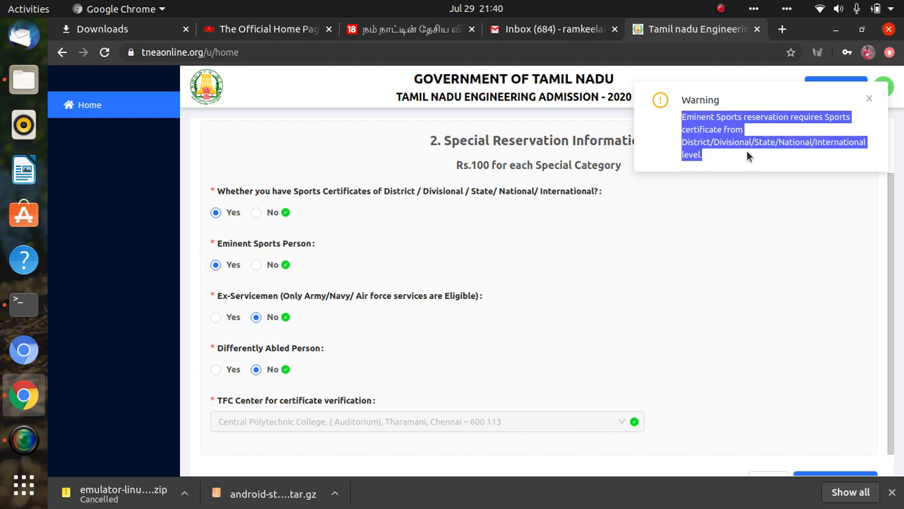
pyautogui.click(545, 277)
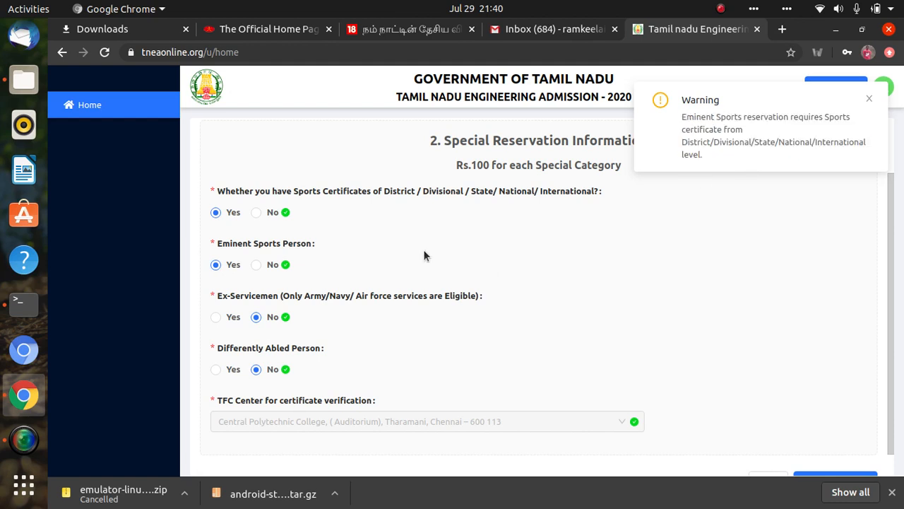
# Try Yes for Ex-Servicemen, and return the Eminent Sports Person, Ex-Servicemen and sports certificates answers to No
pyautogui.click(272, 266)
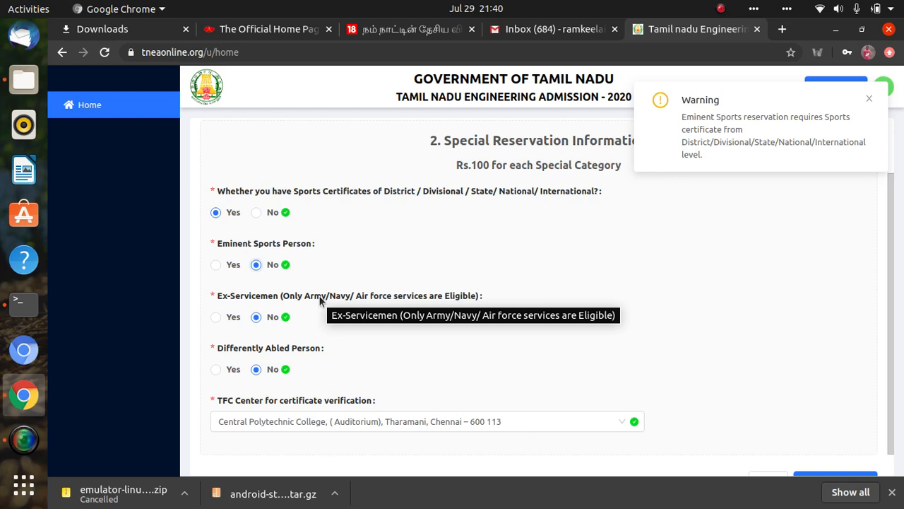
pyautogui.click(233, 319)
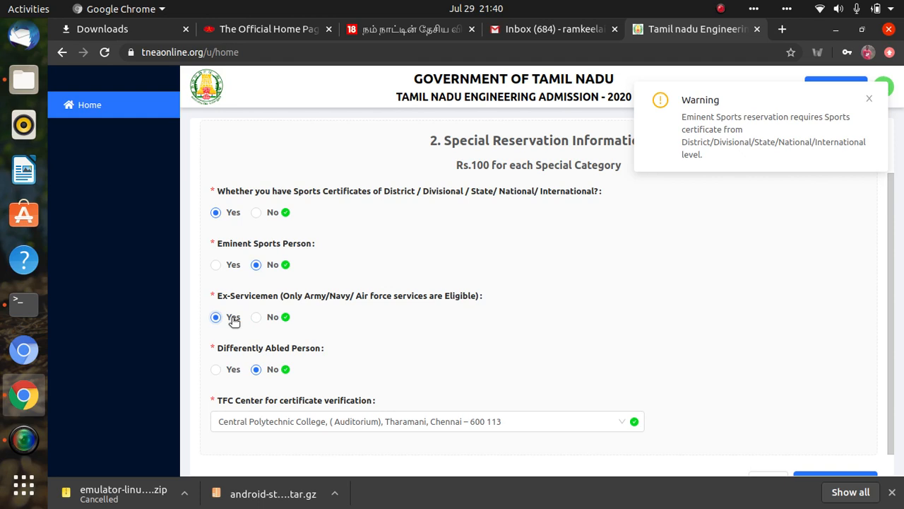
pyautogui.click(261, 319)
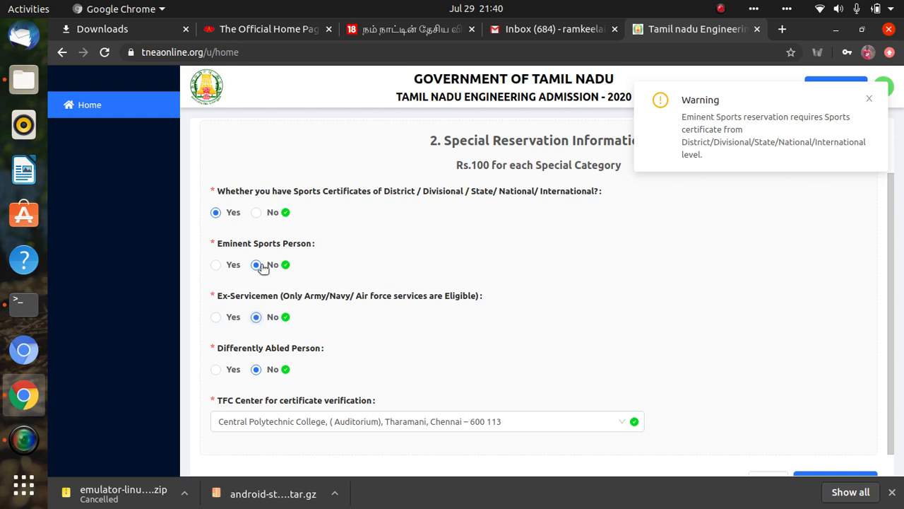
pyautogui.click(260, 213)
# Set the TFC center to Srinivasa Subbaraya Government Polytchnic College, Puthur, and save to continue to Scholarship Information
pyautogui.scroll(-1, 283, 264)
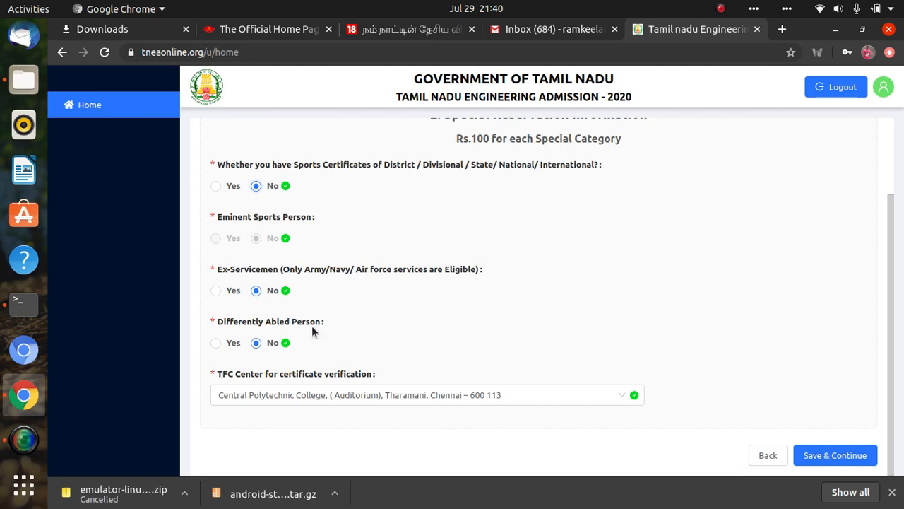
pyautogui.click(366, 396)
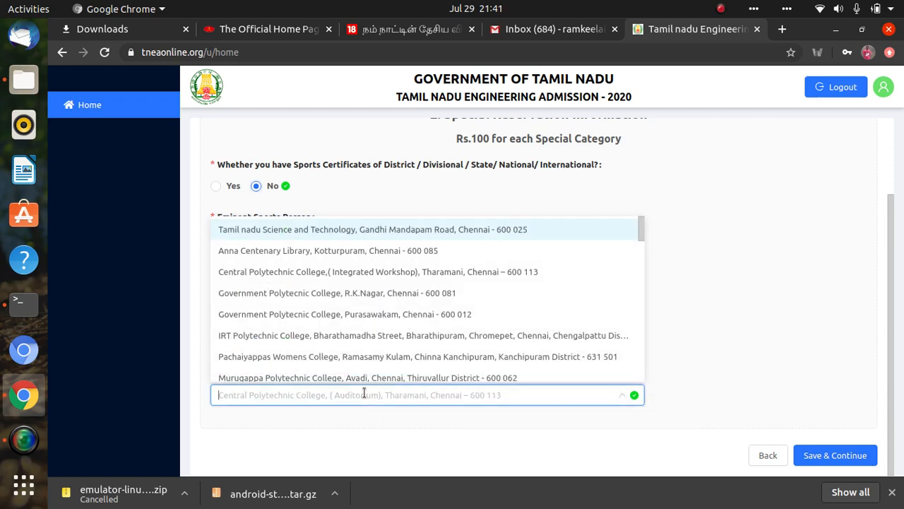
pyautogui.scroll(-10, 466, 282)
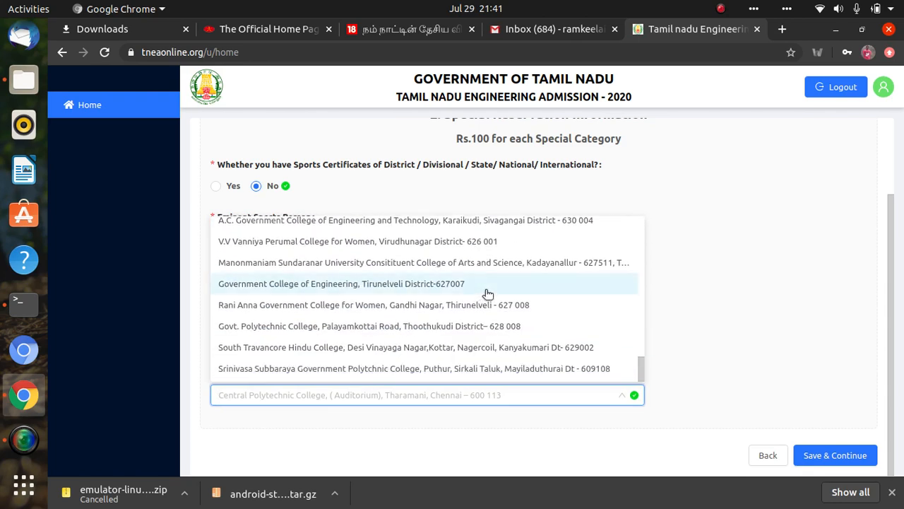
pyautogui.scroll(2, 487, 293)
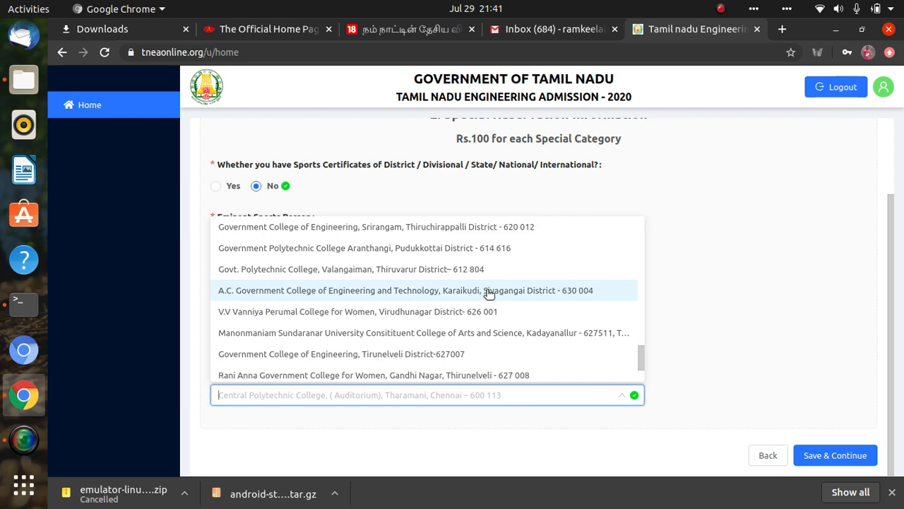
pyautogui.scroll(-2, 489, 294)
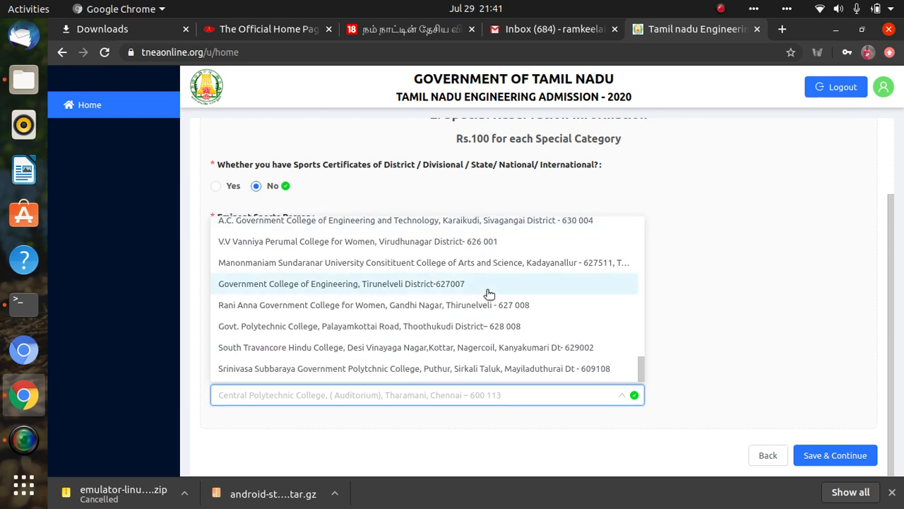
pyautogui.click(455, 368)
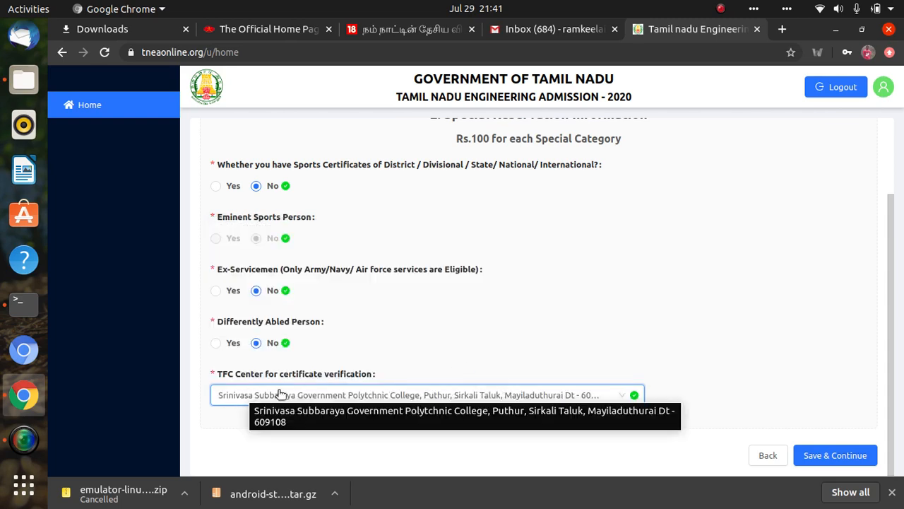
pyautogui.click(854, 457)
# Set the parent occupation to Agriculture and the annual income to Less than 1 Lakh
pyautogui.scroll(-2, 691, 260)
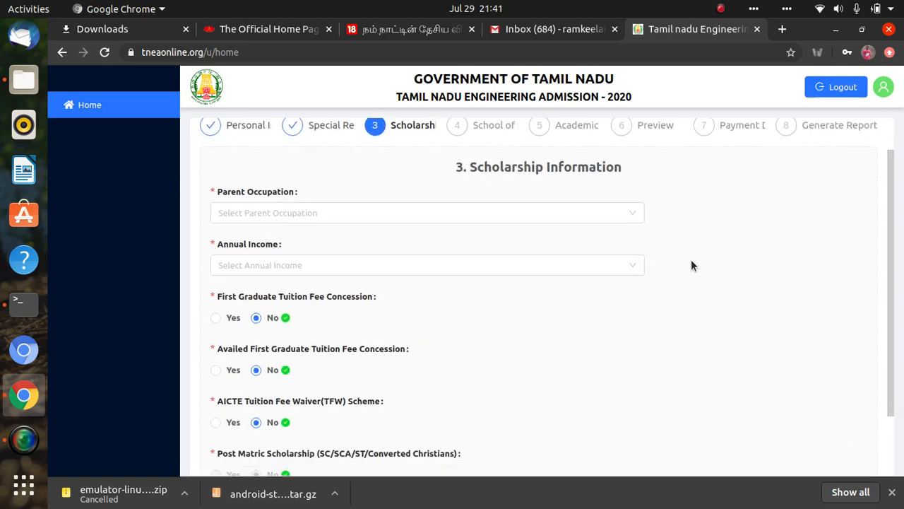
pyautogui.scroll(1, 650, 240)
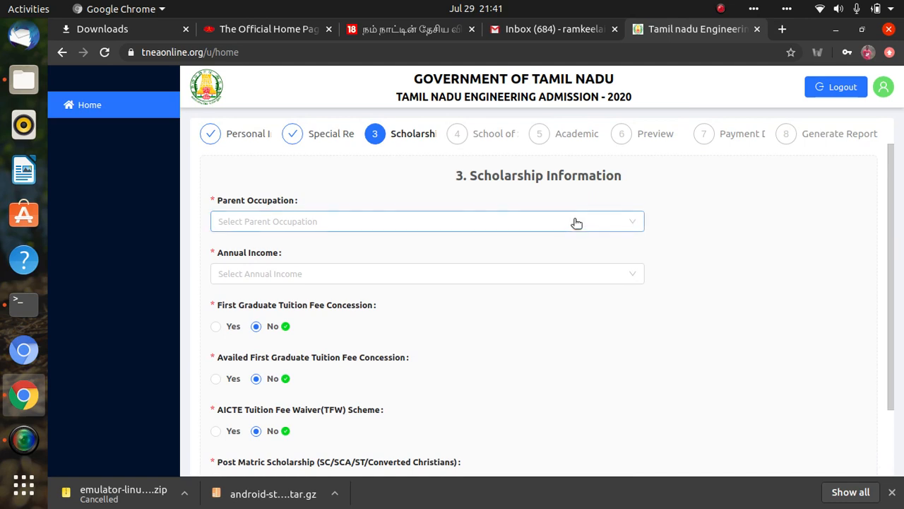
pyautogui.click(509, 223)
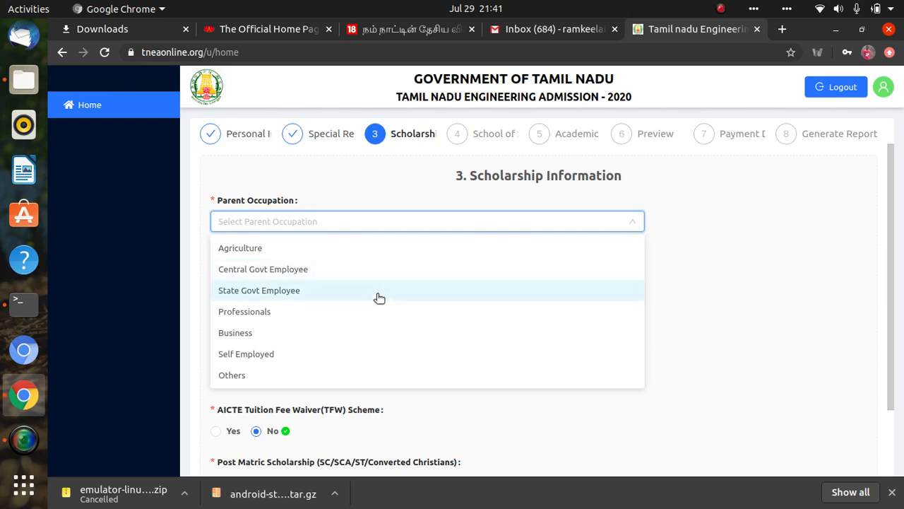
pyautogui.click(353, 247)
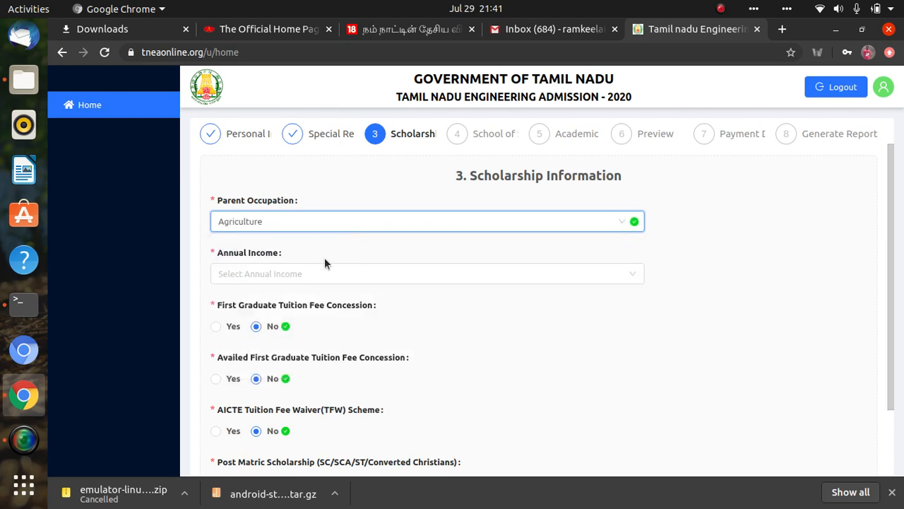
pyautogui.click(321, 275)
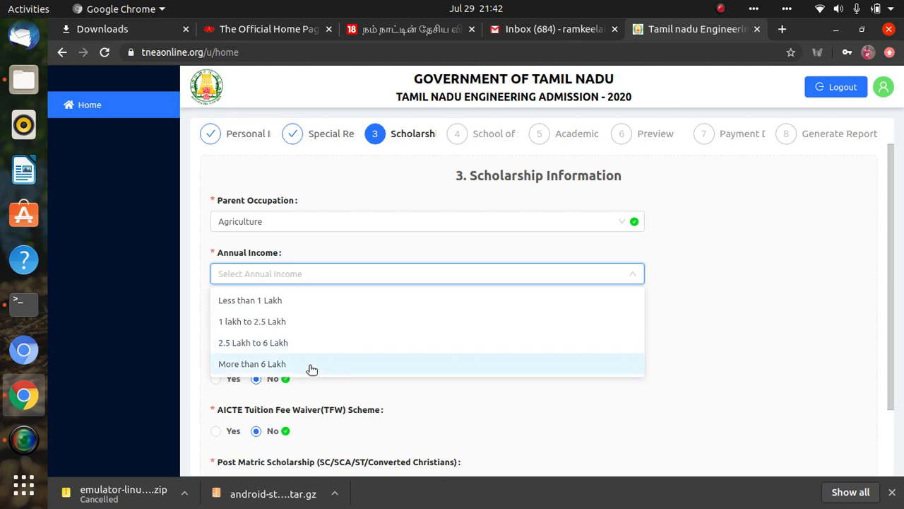
pyautogui.click(299, 298)
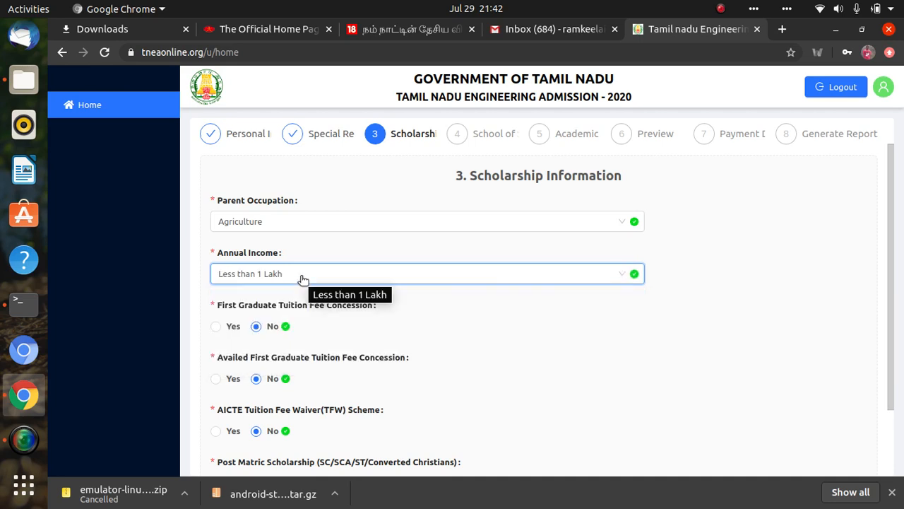
# Try Yes for First Graduate Tuition Fee Concession and Availed First Graduate Tuition Fee Concession, returning each answer to No
pyautogui.scroll(-2, 303, 280)
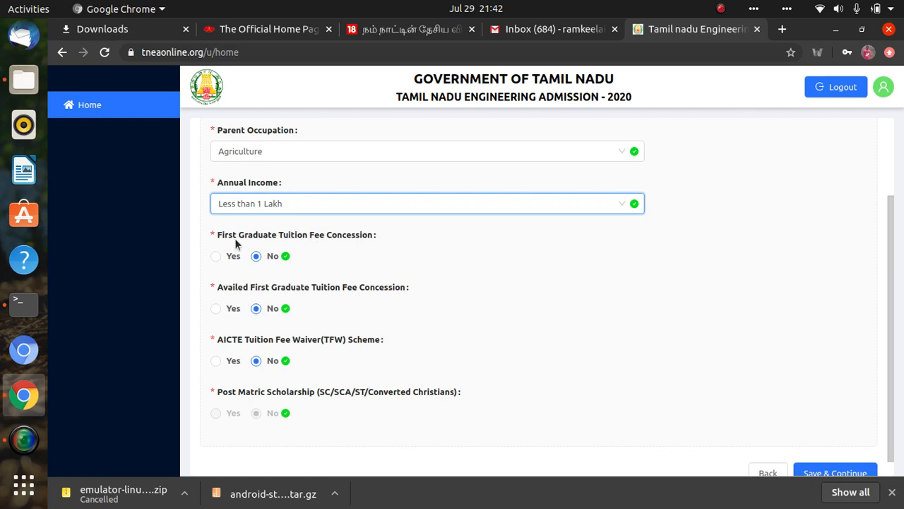
pyautogui.click(216, 257)
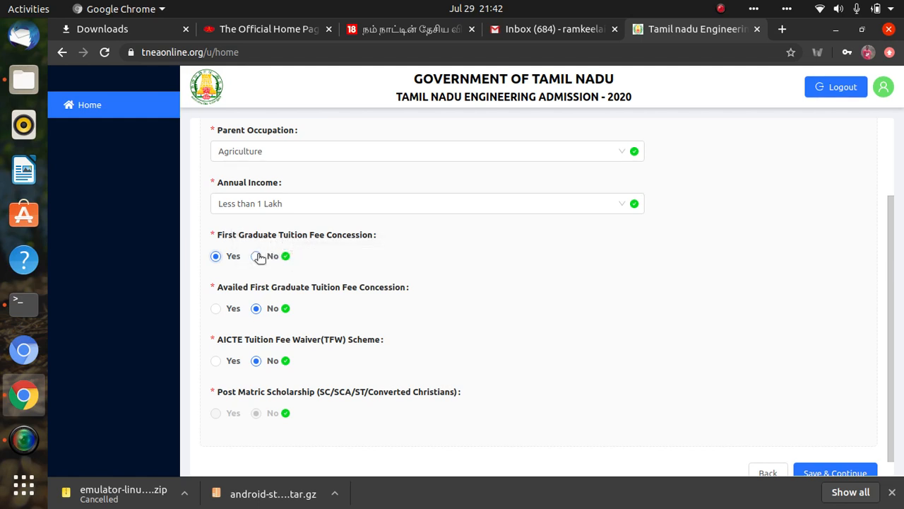
pyautogui.click(256, 256)
pyautogui.click(216, 308)
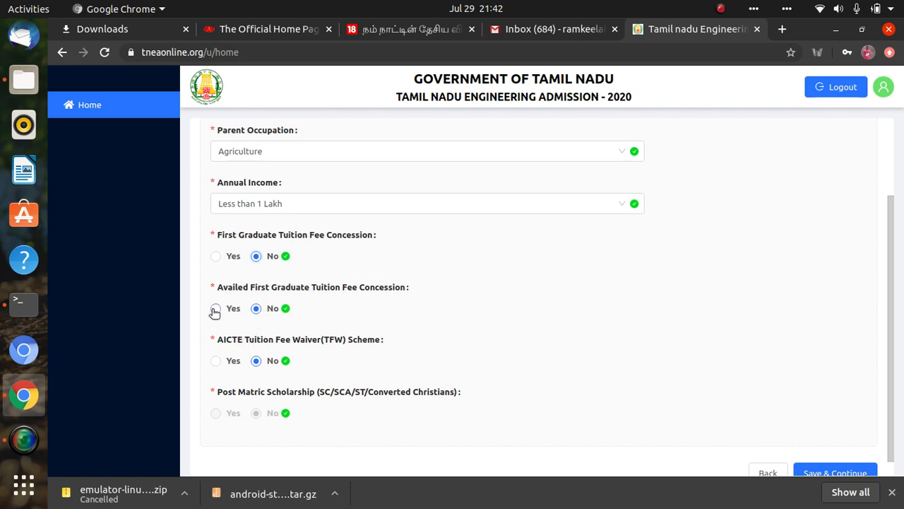
pyautogui.click(257, 309)
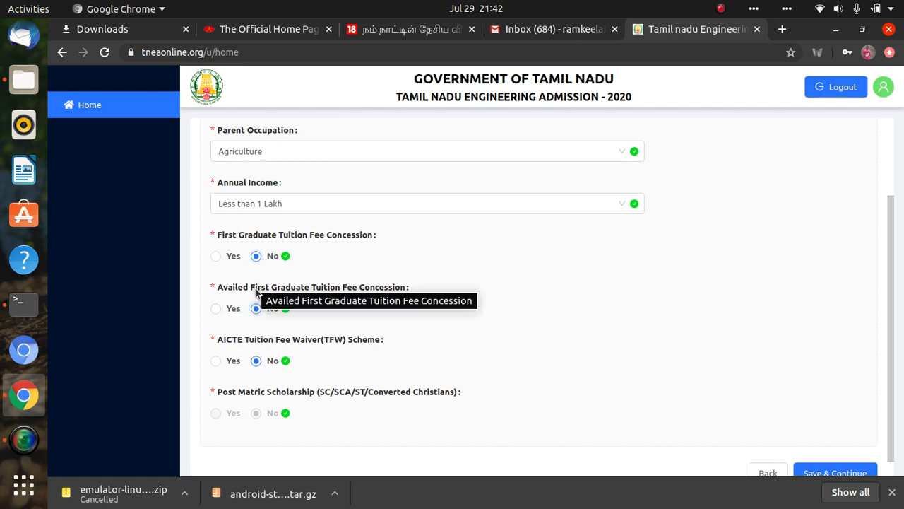
# Save the scholarship information and continue to School of Study Information
pyautogui.scroll(-1, 276, 305)
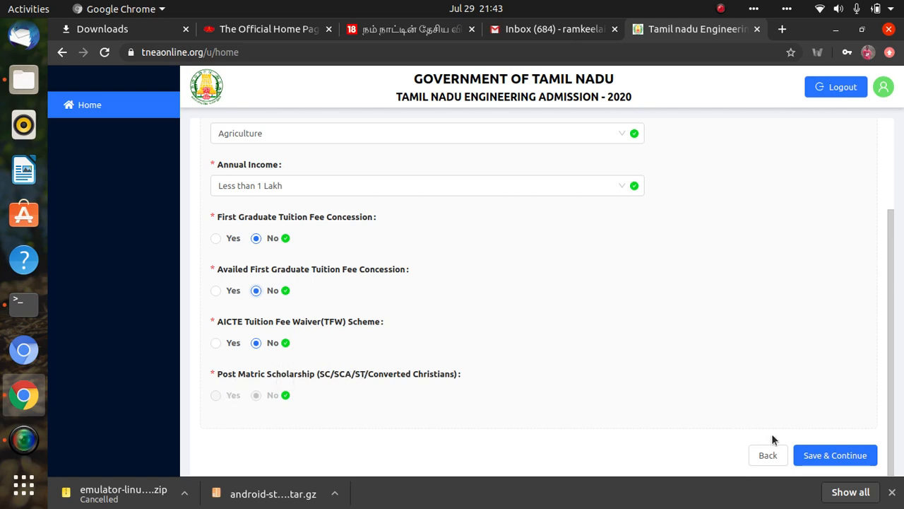
pyautogui.click(816, 453)
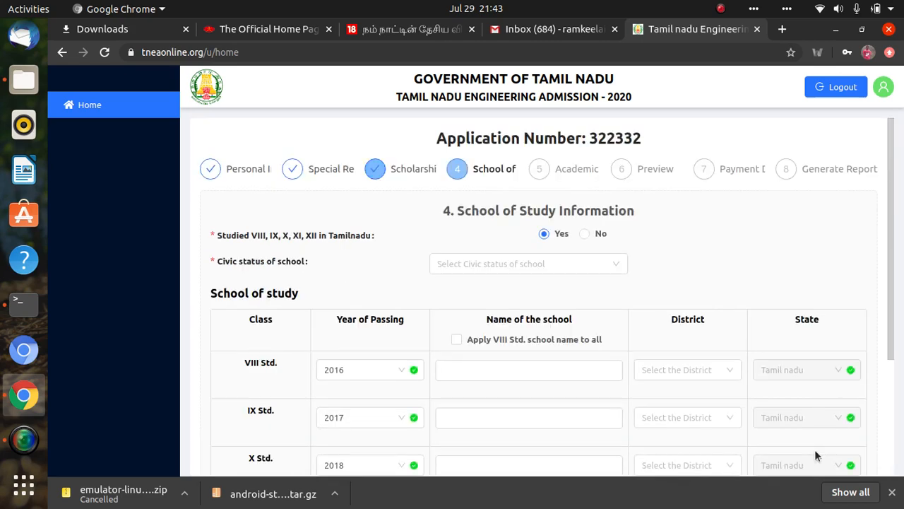
# Look over the School of Study form and set the civic status of school to Village Panchayat
pyautogui.scroll(-1, 658, 240)
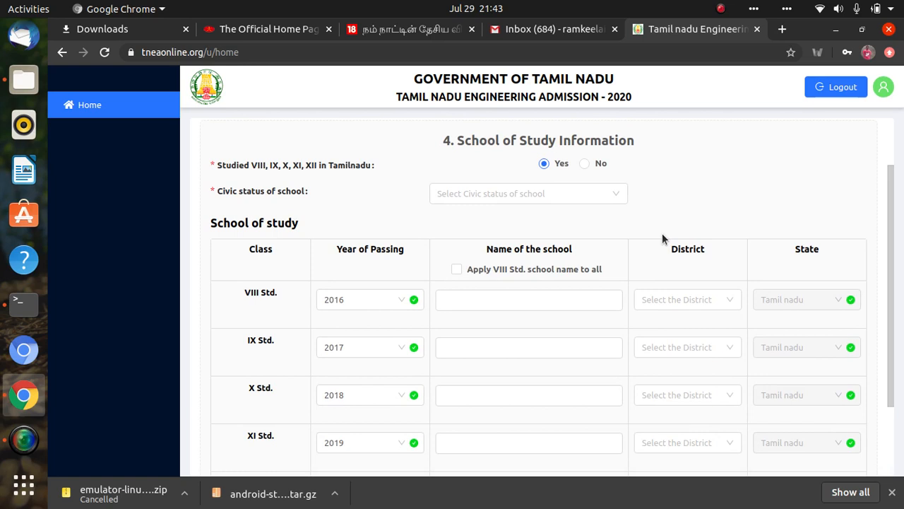
pyautogui.scroll(-2, 662, 237)
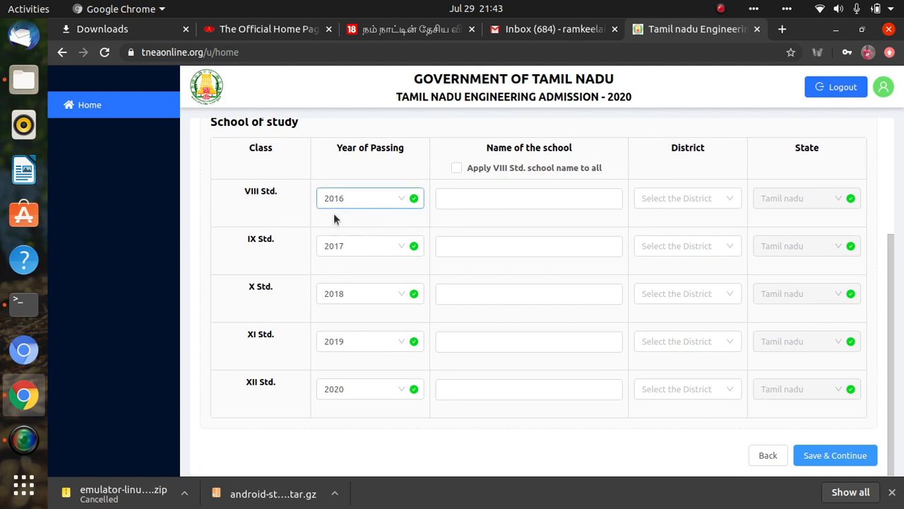
pyautogui.scroll(3, 445, 340)
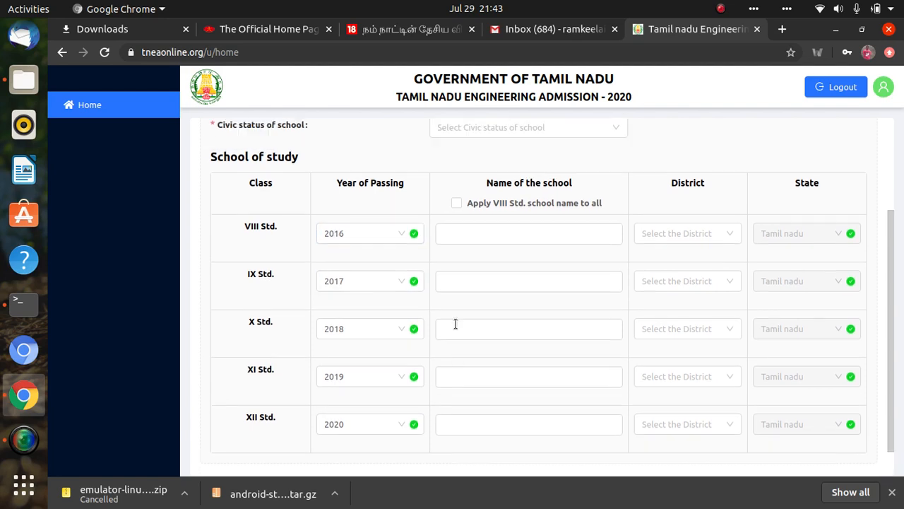
pyautogui.click(503, 195)
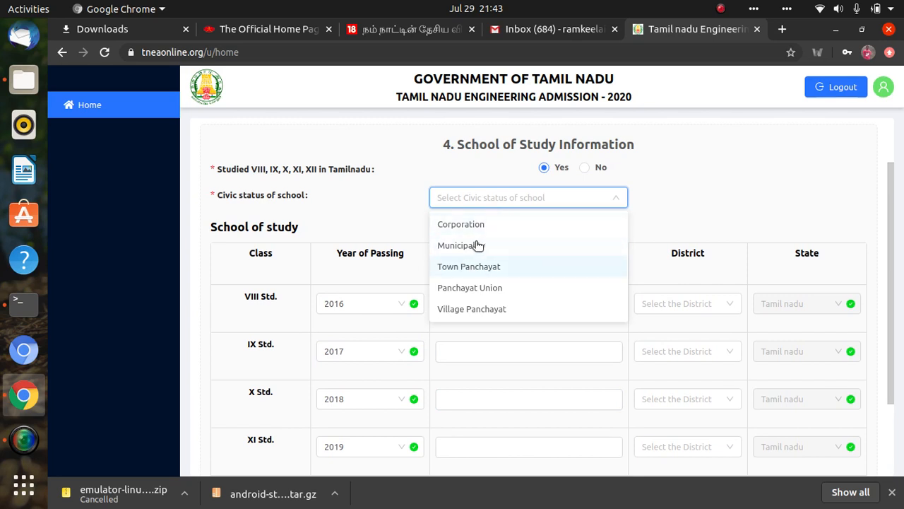
pyautogui.click(452, 317)
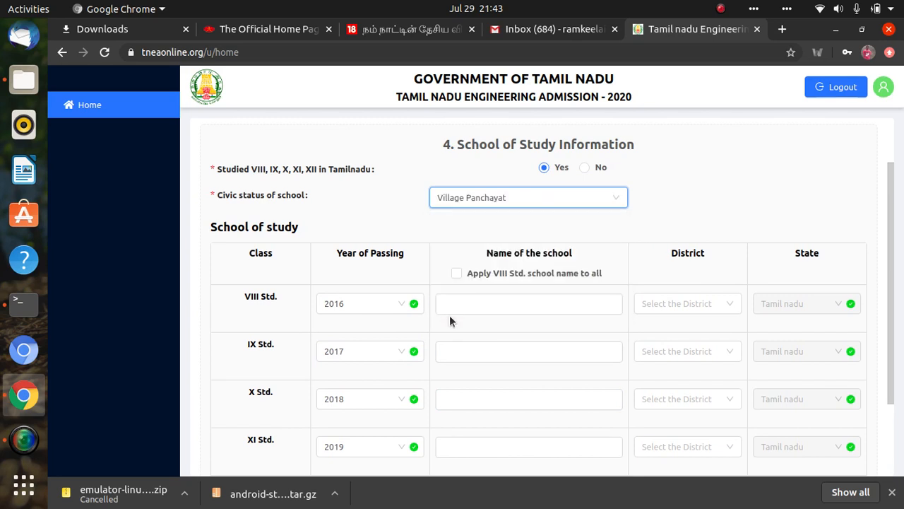
pyautogui.click(491, 195)
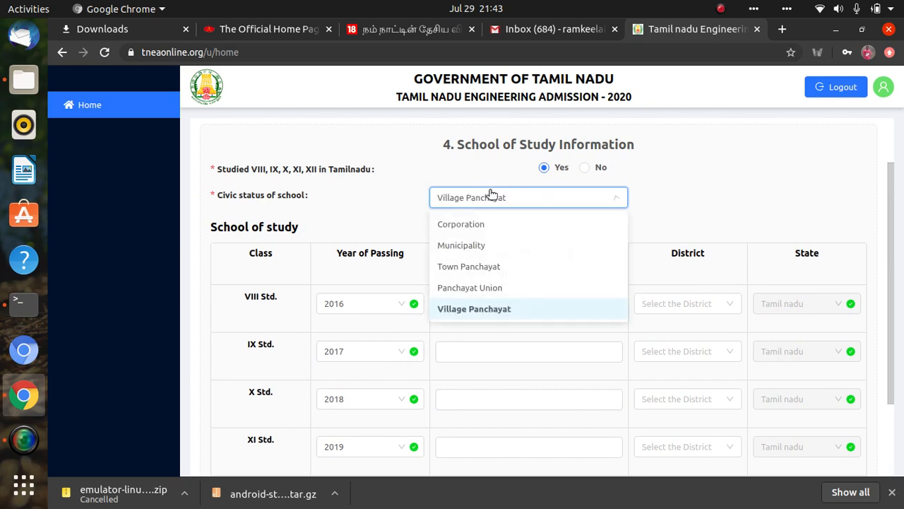
pyautogui.click(391, 201)
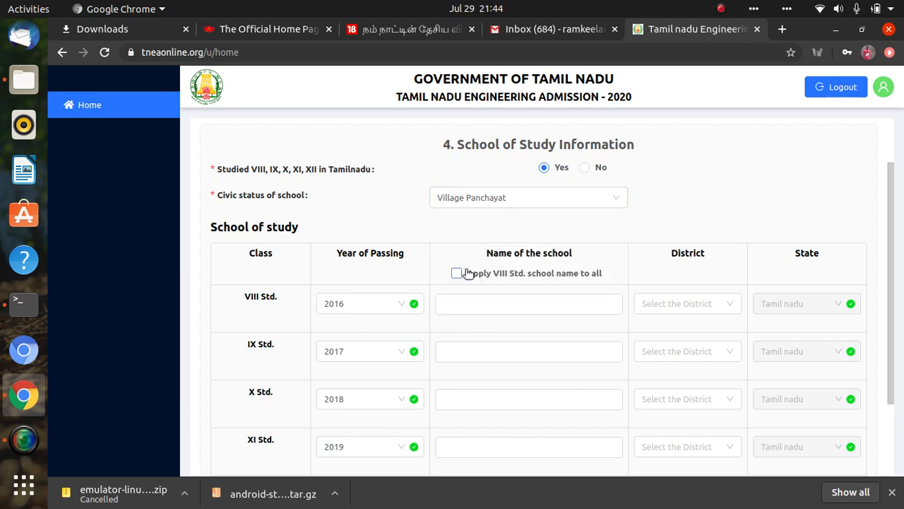
# Apply the VIII Std. school name to all classes and enter "Government HIgher Secondary School cbaa" as the name
pyautogui.click(465, 273)
pyautogui.click(467, 303)
pyautogui.scroll(-1, 466, 303)
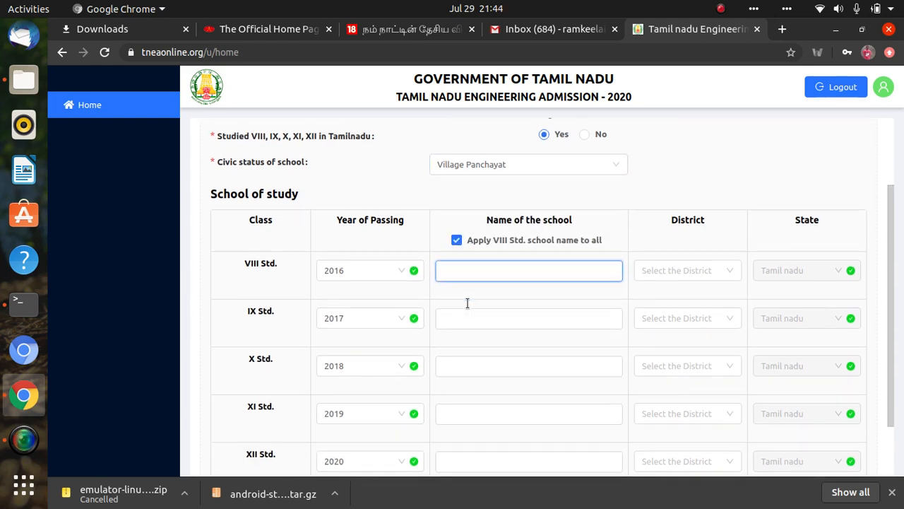
pyautogui.scroll(-2, 456, 281)
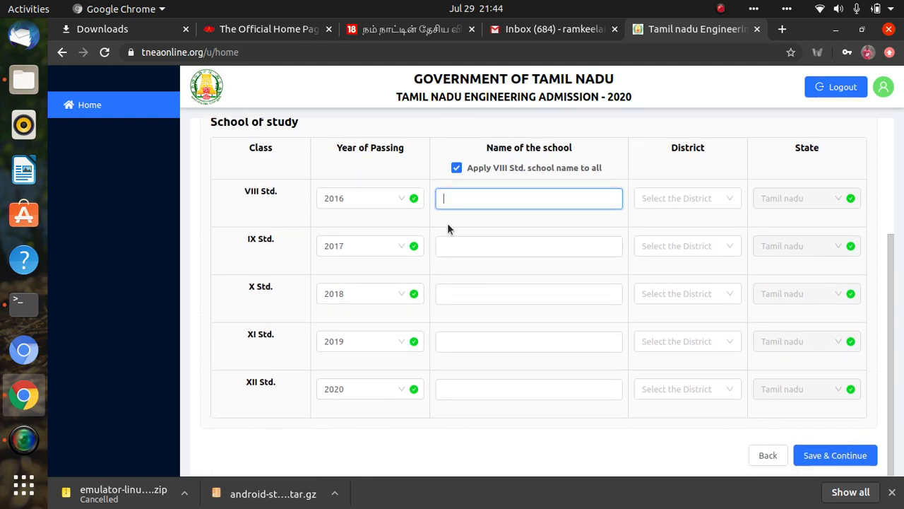
pyautogui.write('Gov')
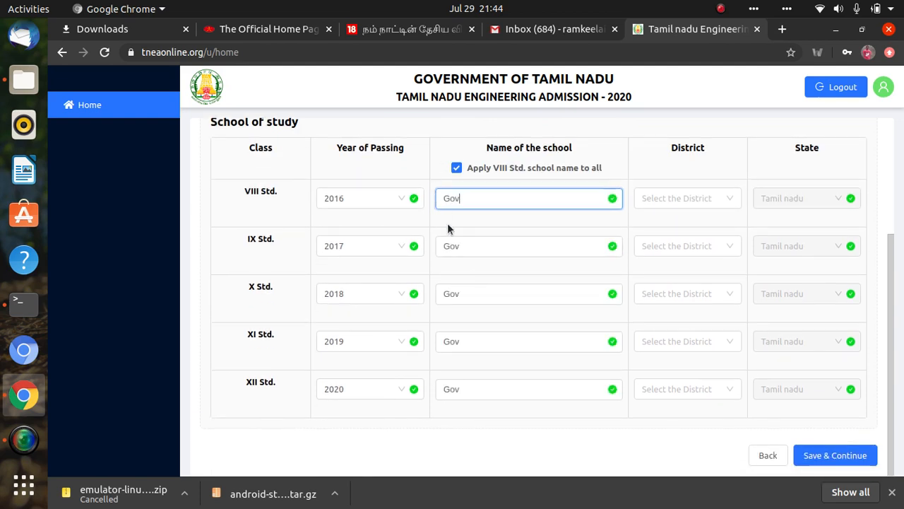
pyautogui.write('ernment')
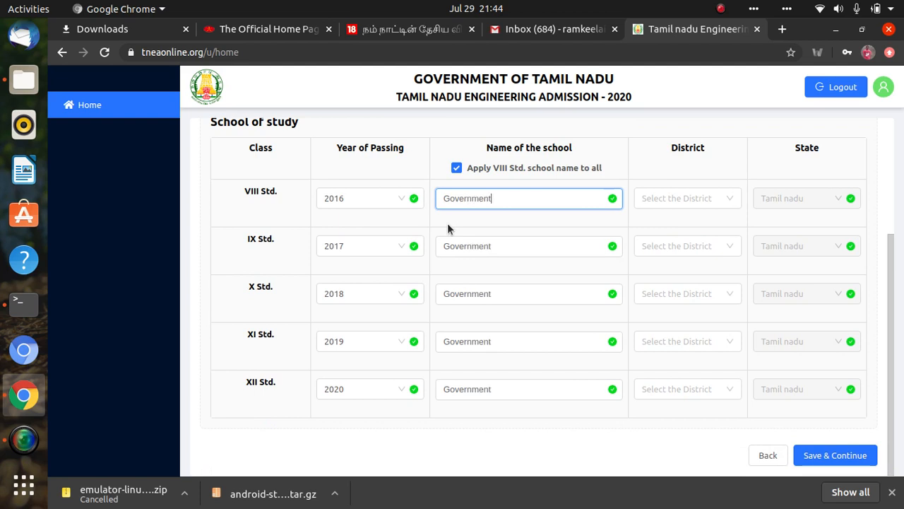
pyautogui.write(' HIgher')
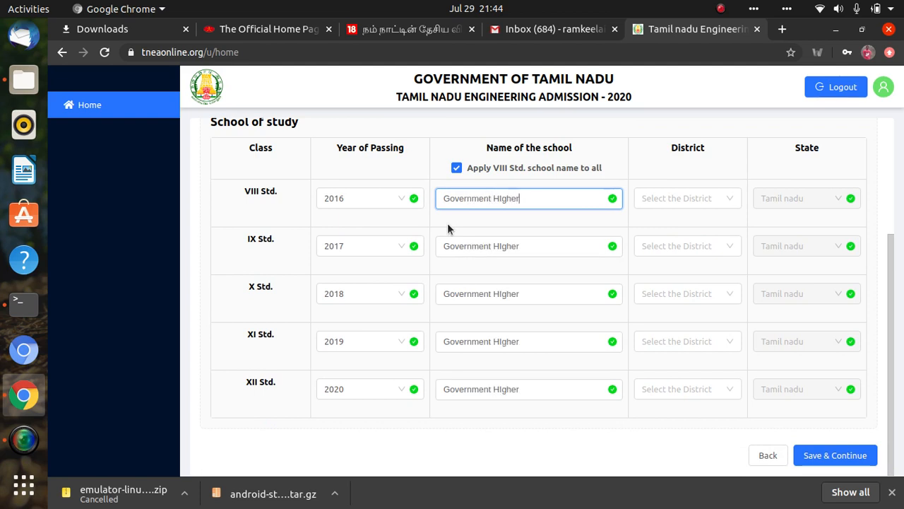
pyautogui.write(' Seco')
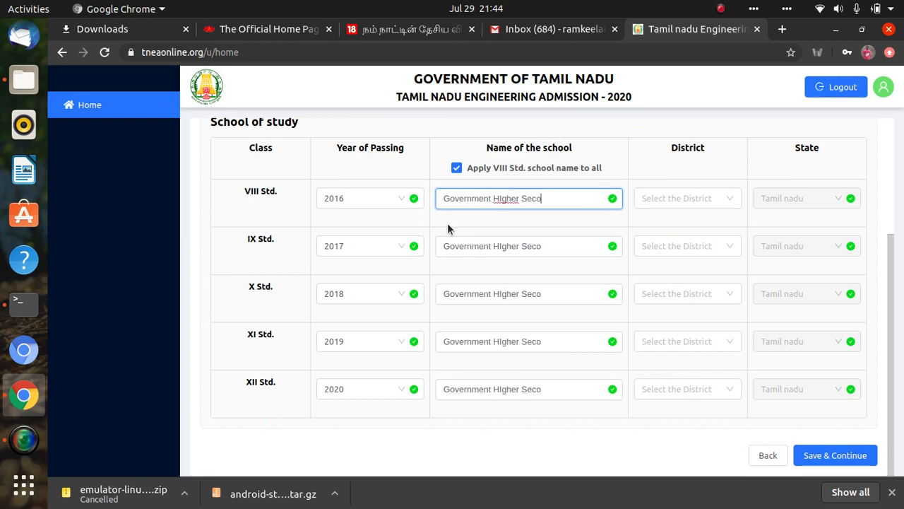
pyautogui.write('ndary ')
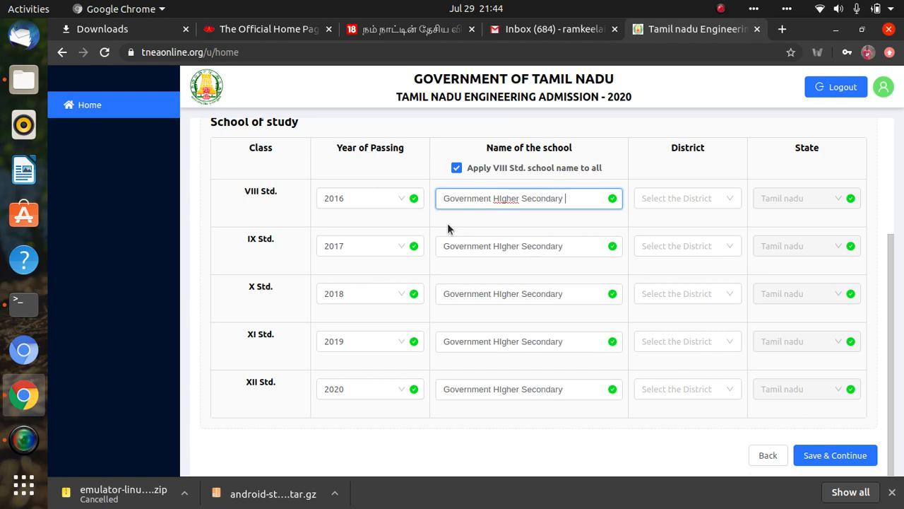
pyautogui.write('School')
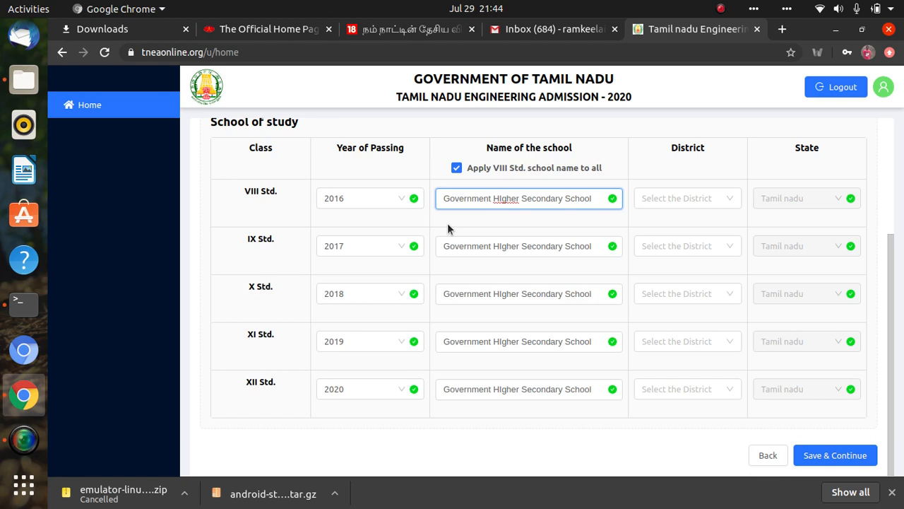
pyautogui.write(' cbaa')
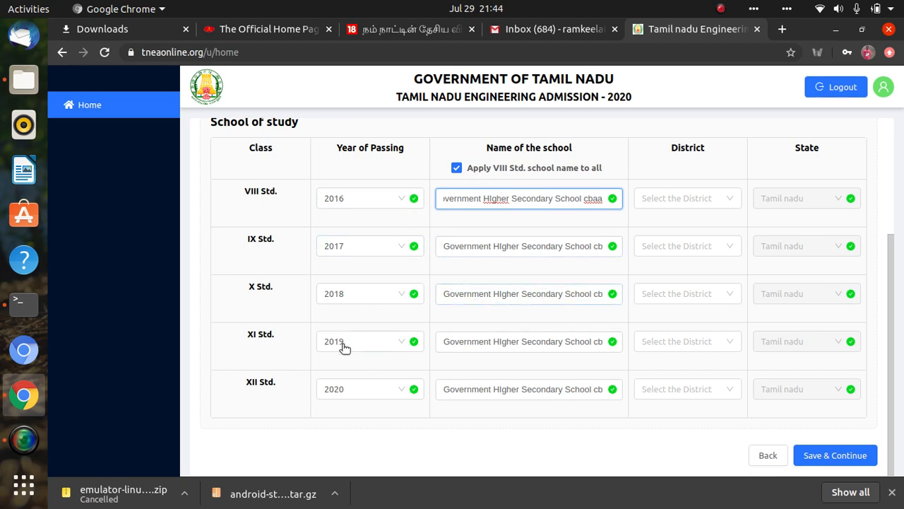
pyautogui.moveTo(441, 337); pyautogui.dragTo(609, 368)
pyautogui.click(626, 417)
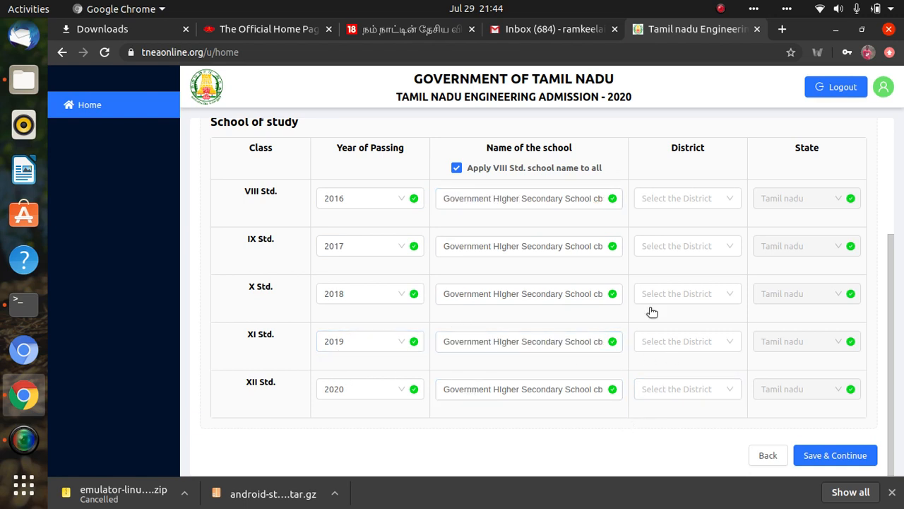
# Set the school district to Tiruvarur, reselecting it for XI Std., and save the school information to continue to Academic Information
pyautogui.click(666, 200)
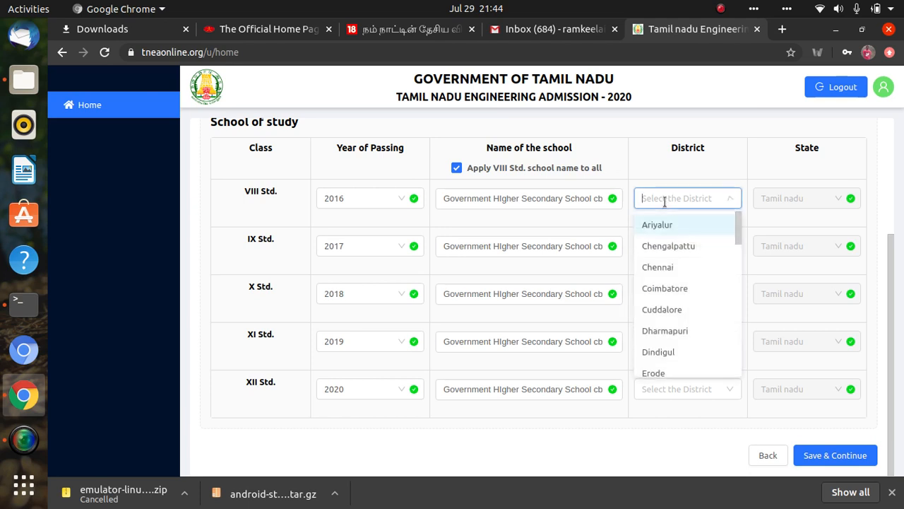
pyautogui.scroll(-10, 681, 278)
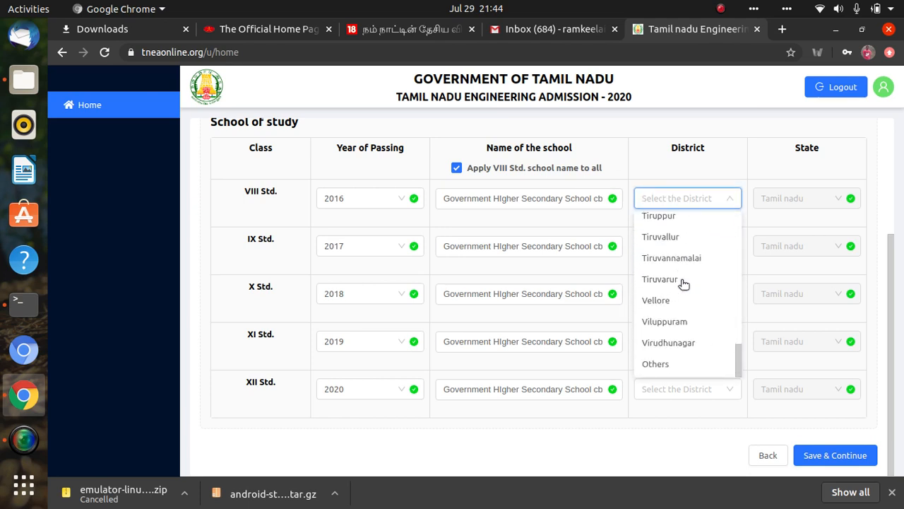
pyautogui.click(681, 281)
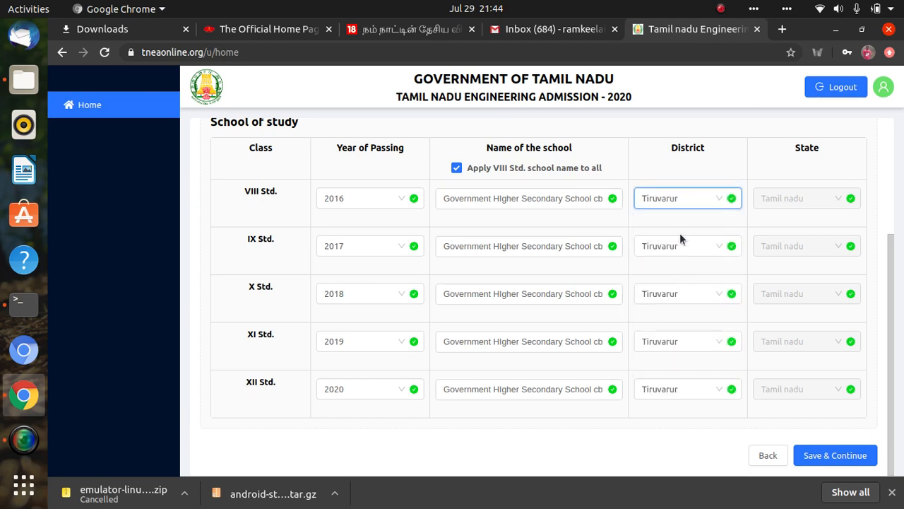
pyautogui.click(662, 341)
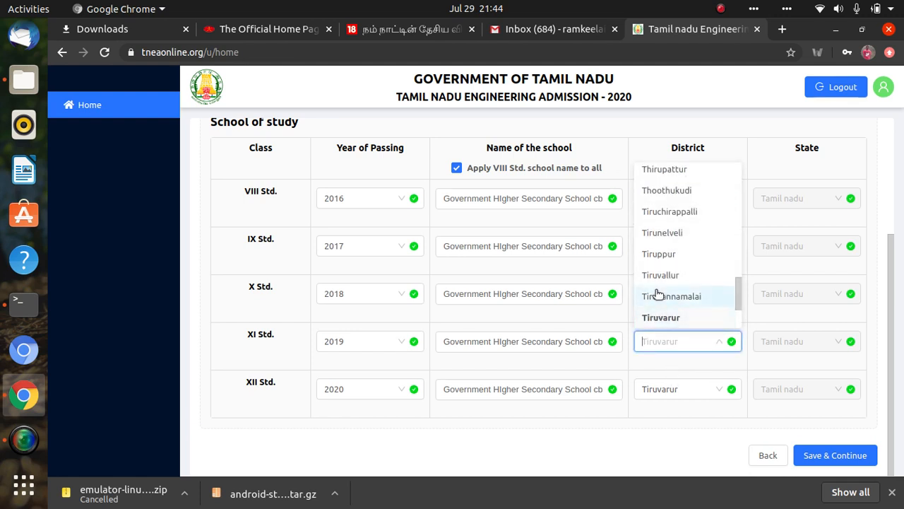
pyautogui.scroll(-1, 655, 290)
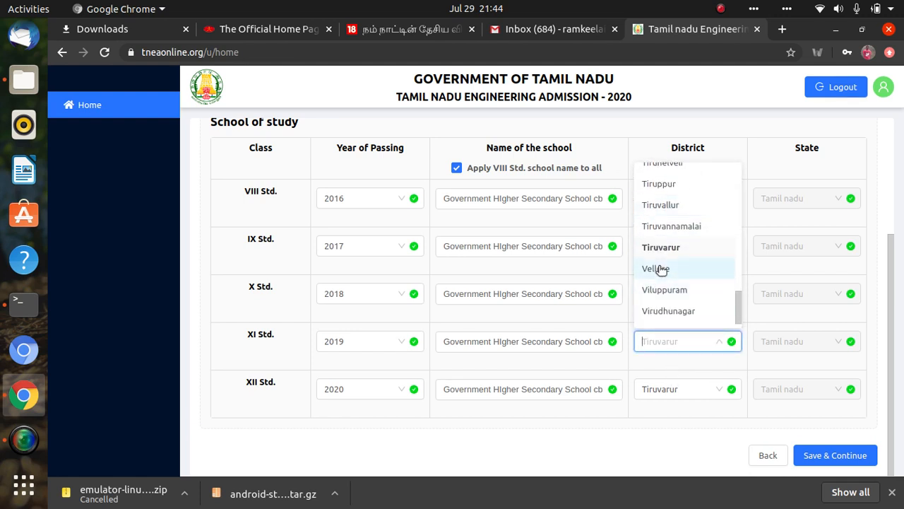
pyautogui.scroll(-1, 672, 297)
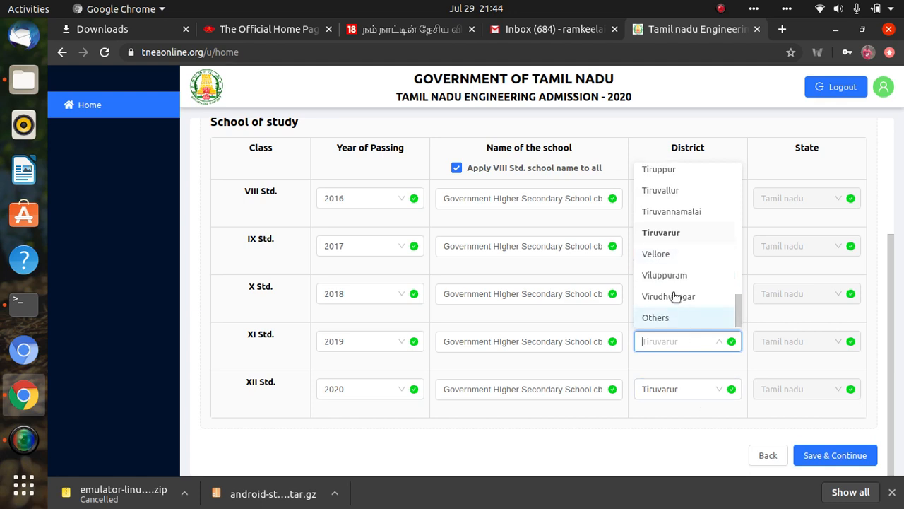
pyautogui.click(678, 235)
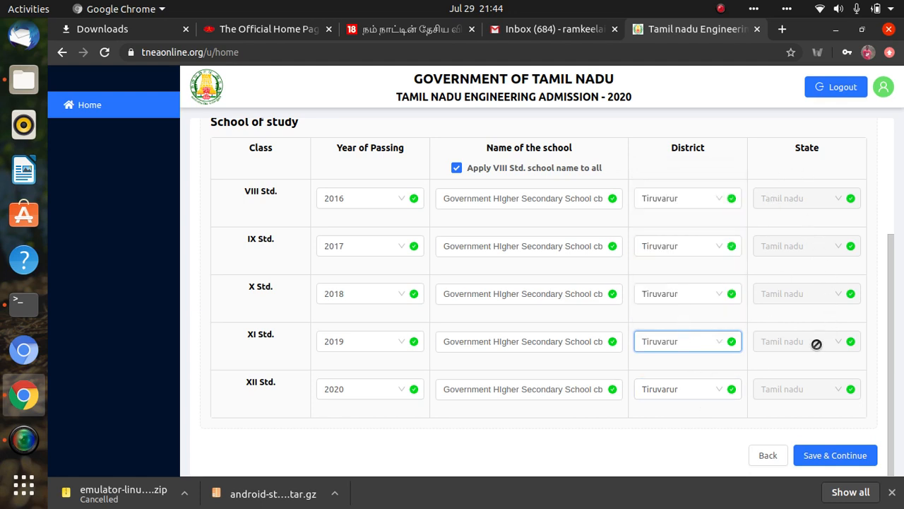
pyautogui.click(831, 455)
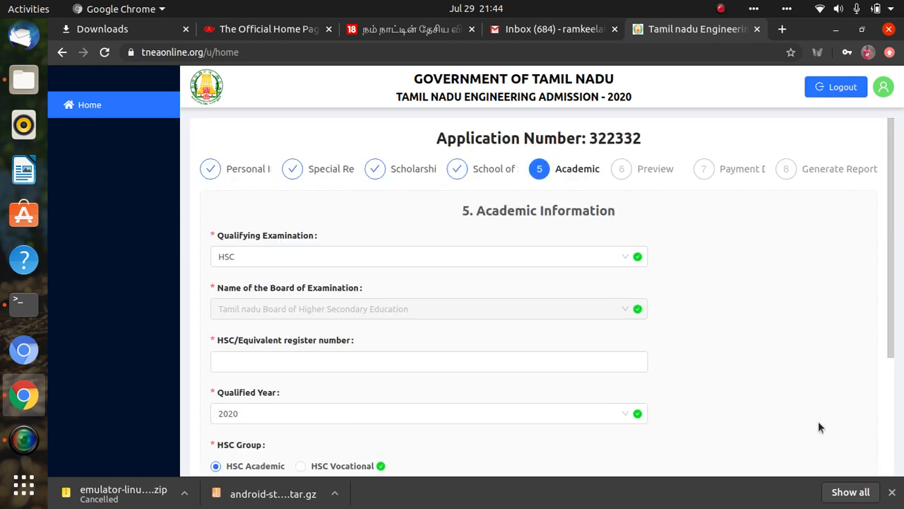
# Open the qualifying examination choices and select HSC
pyautogui.scroll(-1, 737, 277)
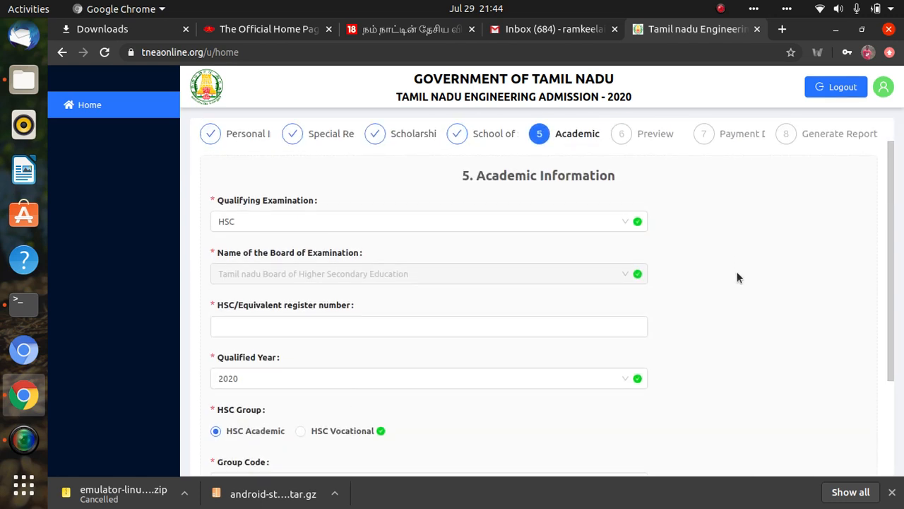
pyautogui.click(315, 222)
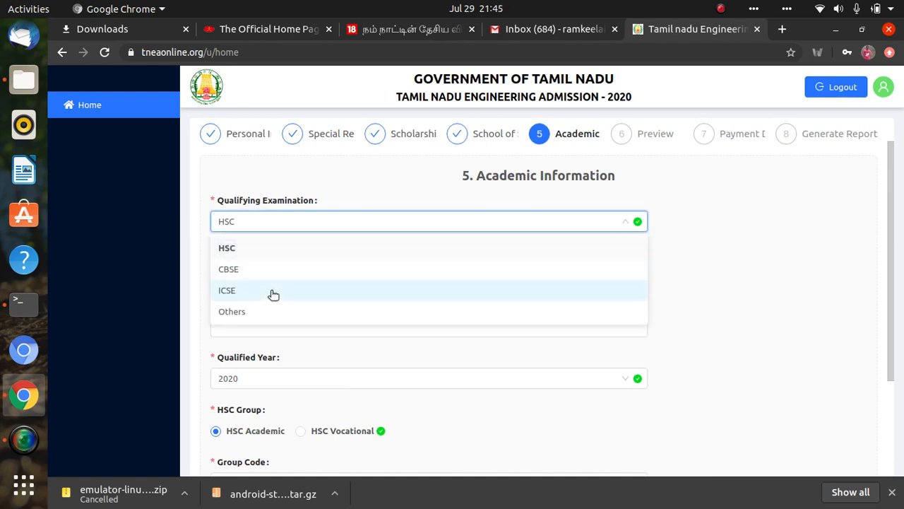
pyautogui.click(276, 252)
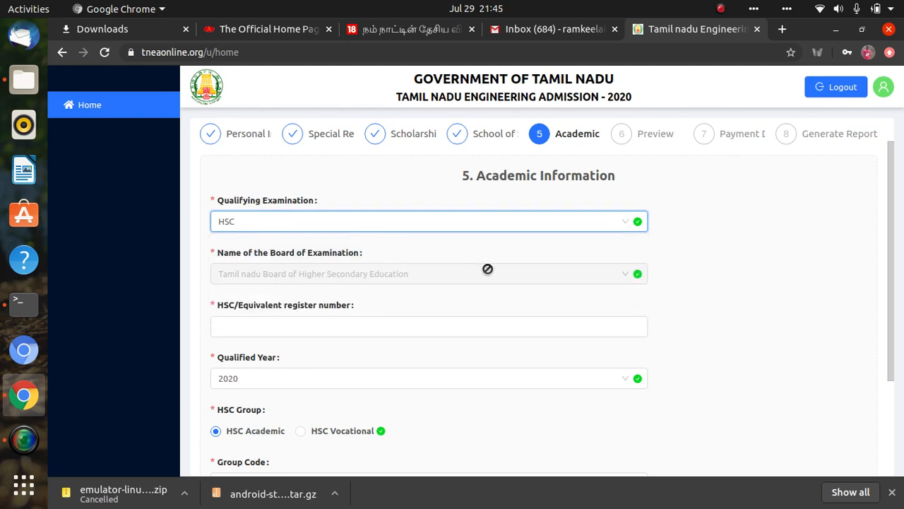
# Enter the candidate's HSC/Equivalent register number, correcting the first entries
pyautogui.scroll(-1, 488, 268)
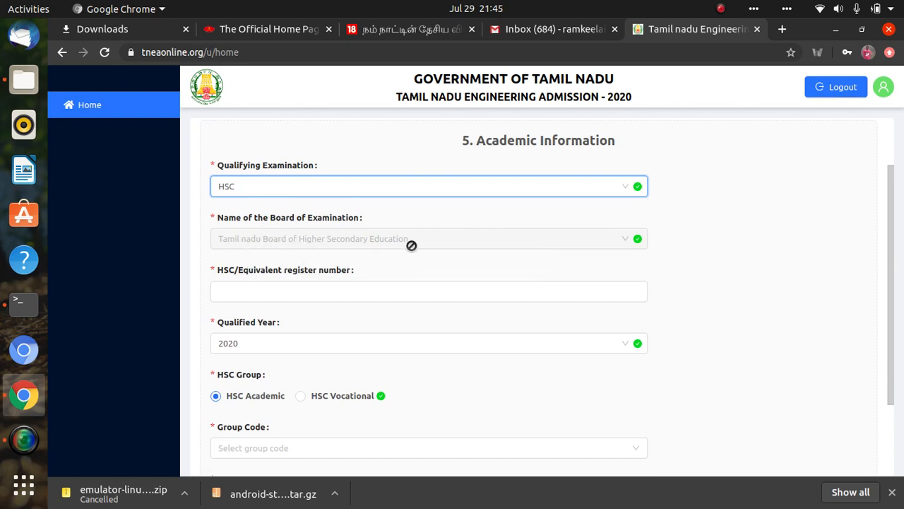
pyautogui.click(329, 290)
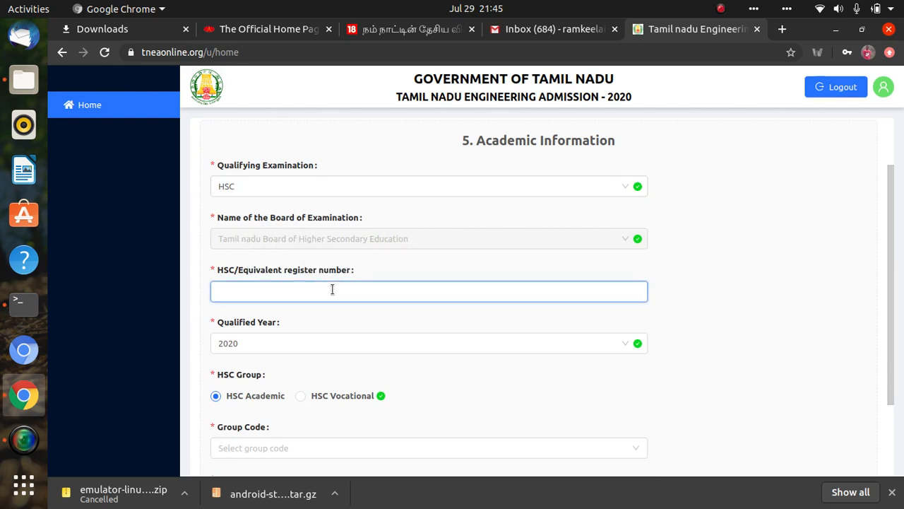
pyautogui.write('1110')
pyautogui.press('BackSpace')
pyautogui.press('BackSpace')
pyautogui.press('BackSpace')
pyautogui.press('BackSpace')
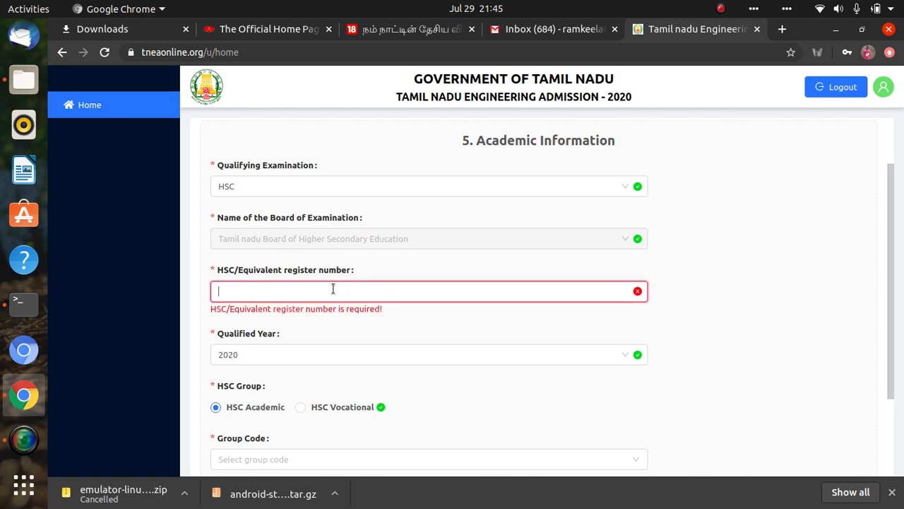
pyautogui.write('10000')
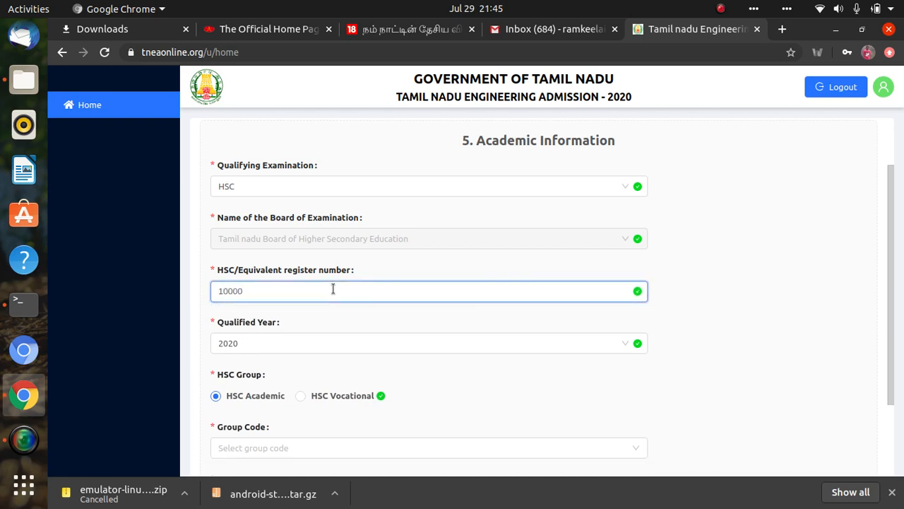
pyautogui.press('BackSpace')
pyautogui.press('BackSpace')
pyautogui.write('123')
# Try 2019 as the qualified year, return it to 2020 and look through the other available years
pyautogui.click(279, 341)
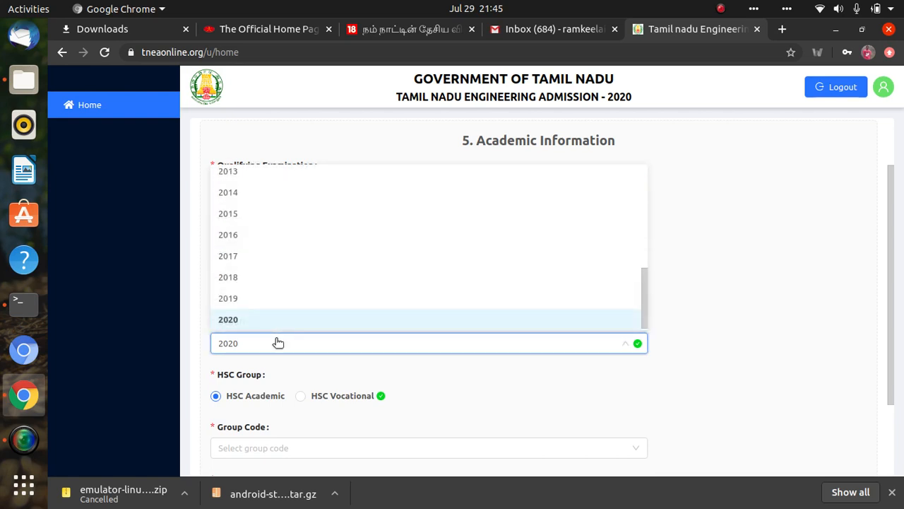
pyautogui.click(268, 300)
pyautogui.scroll(-1, 276, 317)
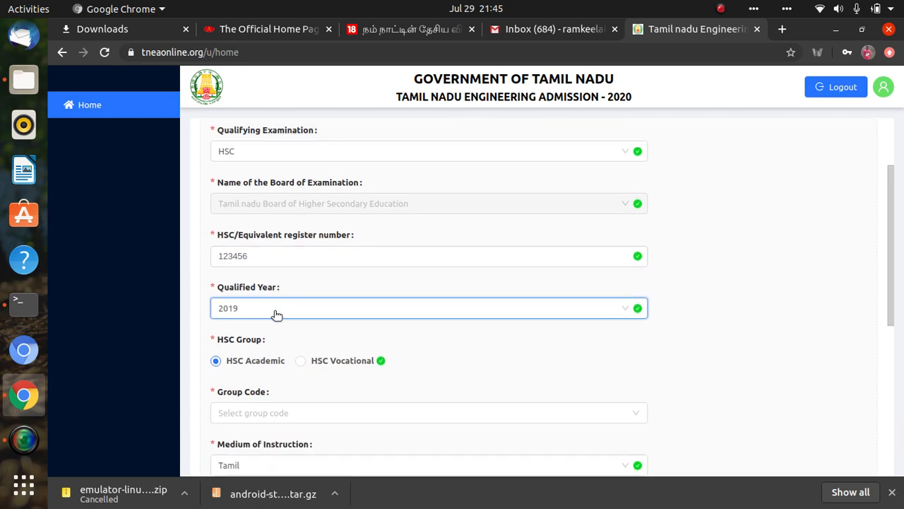
pyautogui.click(276, 312)
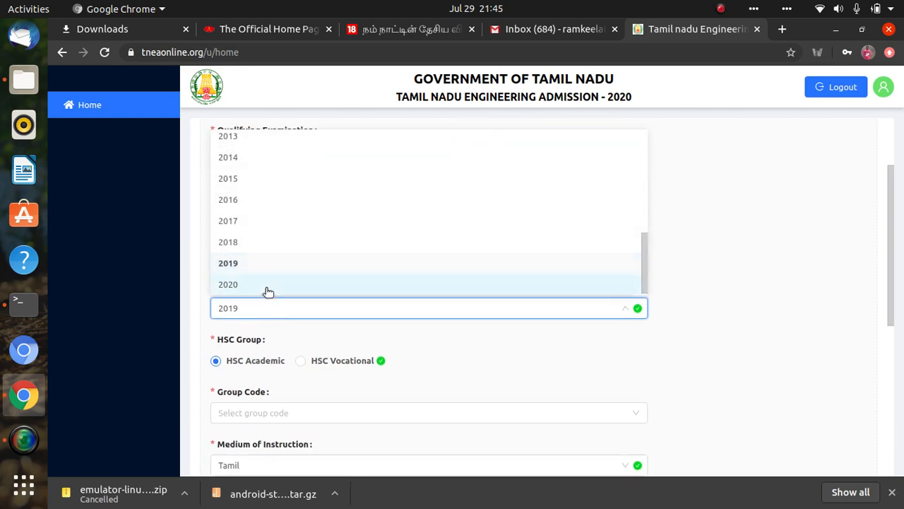
pyautogui.click(264, 290)
pyautogui.click(260, 317)
pyautogui.scroll(5, 241, 250)
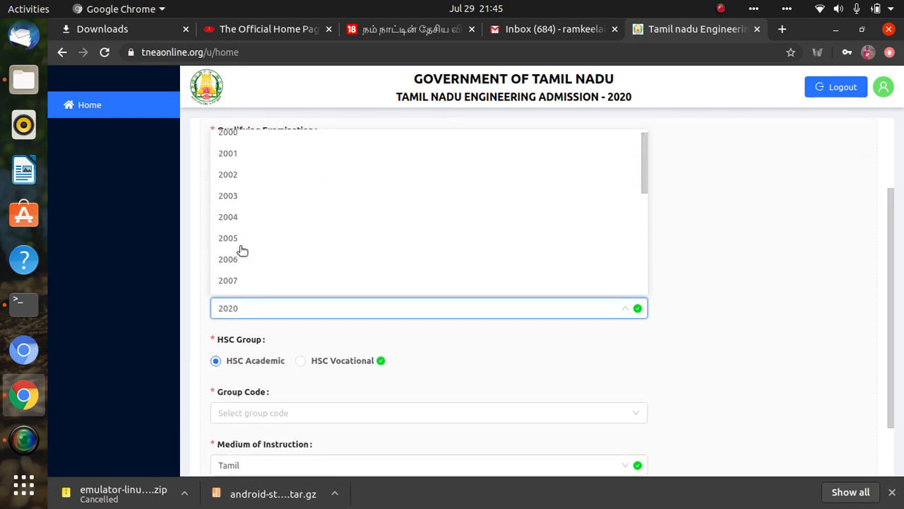
pyautogui.scroll(-3, 240, 248)
pyautogui.scroll(-3, 245, 286)
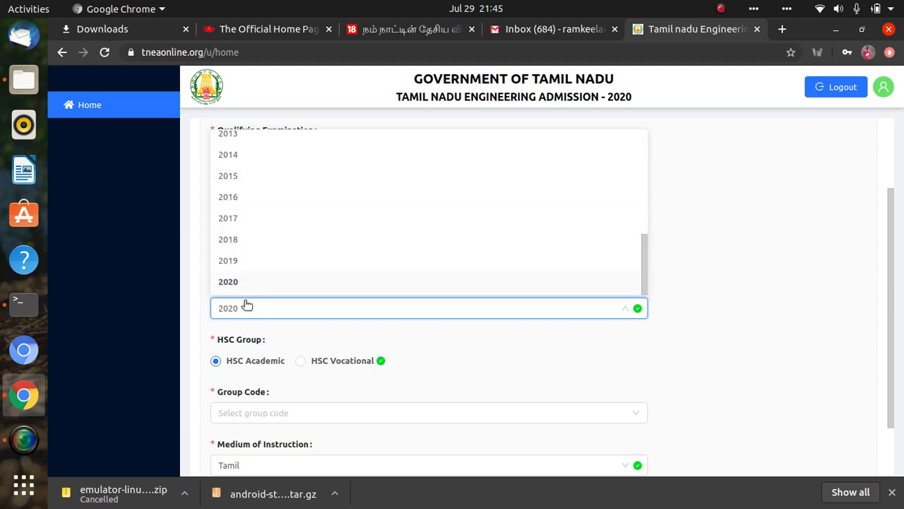
pyautogui.click(239, 285)
# Set the HSC Academic group code to Physics/ Chemistry/ Maths/ Biology
pyautogui.scroll(-2, 297, 319)
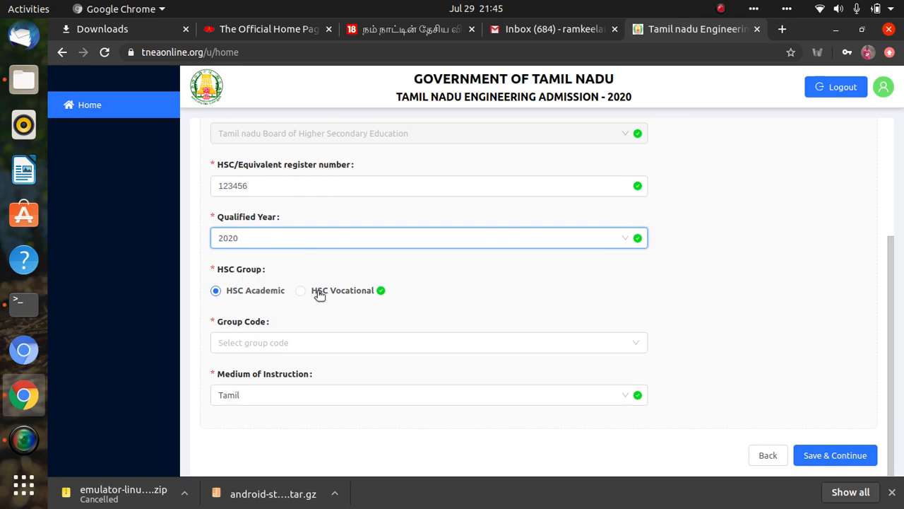
pyautogui.click(301, 343)
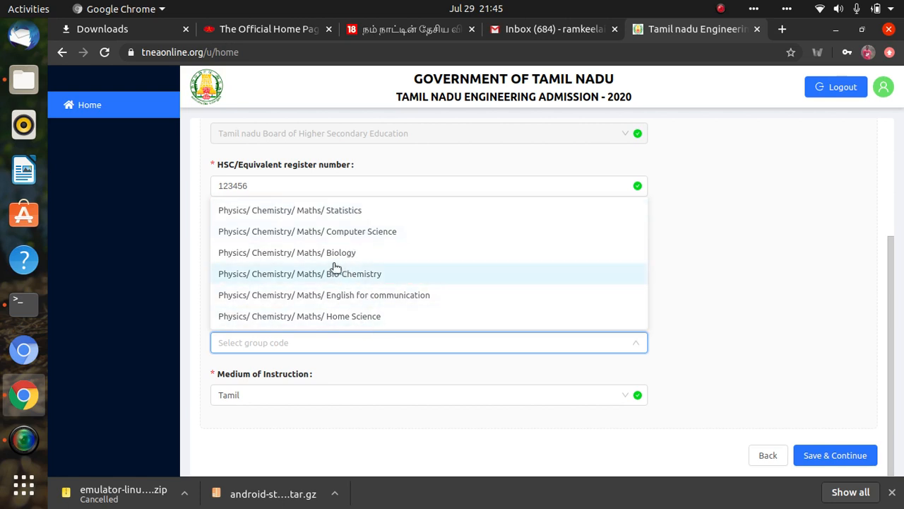
pyautogui.click(320, 254)
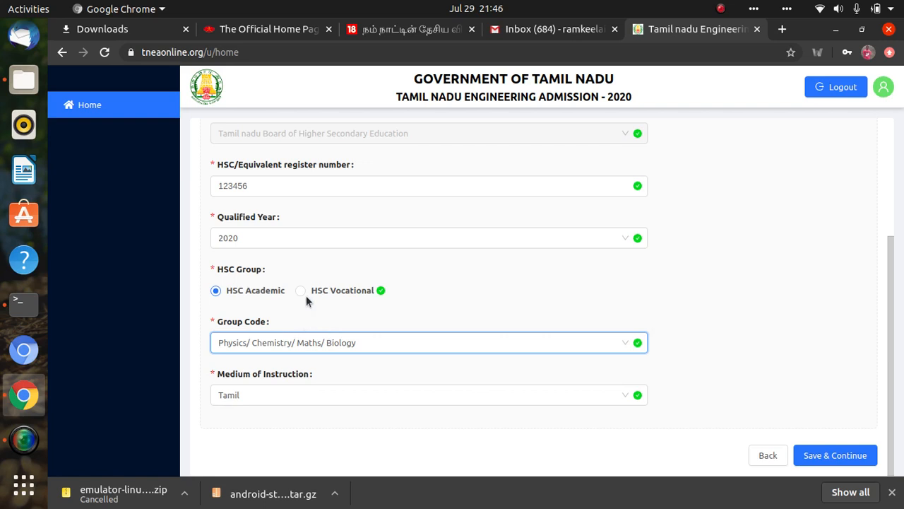
# Try HSC Vocational as the HSC group and look through its group codes without choosing one
pyautogui.click(316, 293)
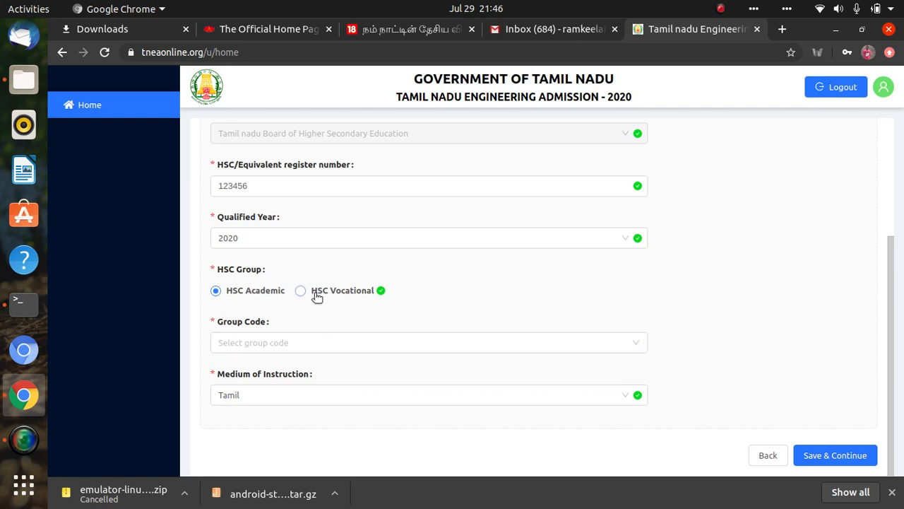
pyautogui.click(309, 344)
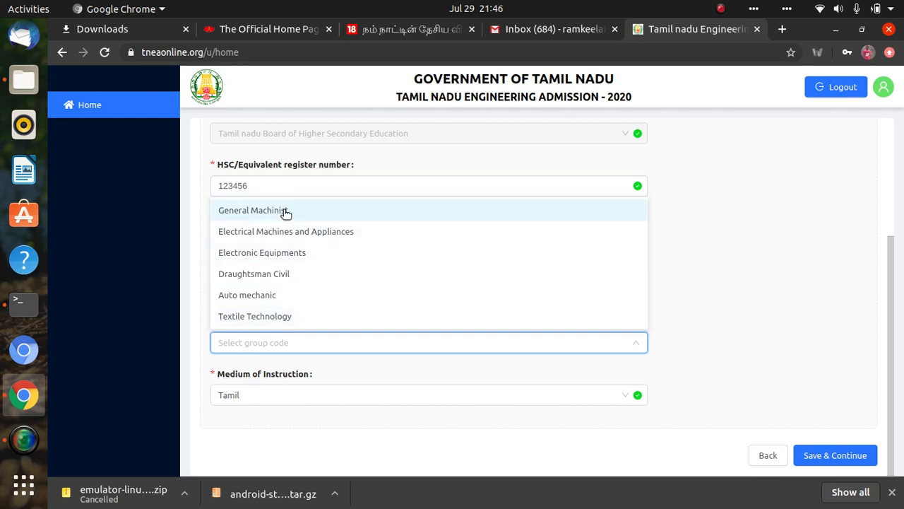
pyautogui.click(748, 272)
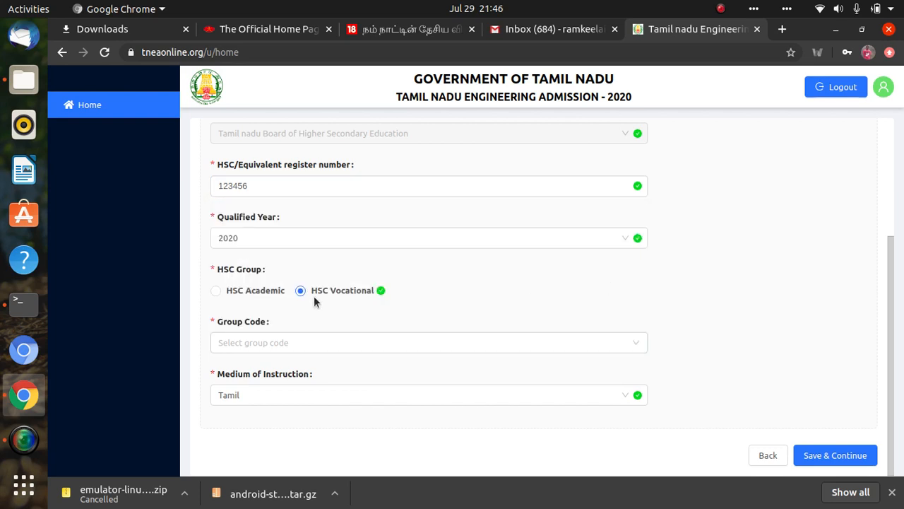
# Set the HSC group to HSC Academic with Physics/ Chemistry/ Maths/ Biology as its group code
pyautogui.click(255, 294)
pyautogui.click(259, 343)
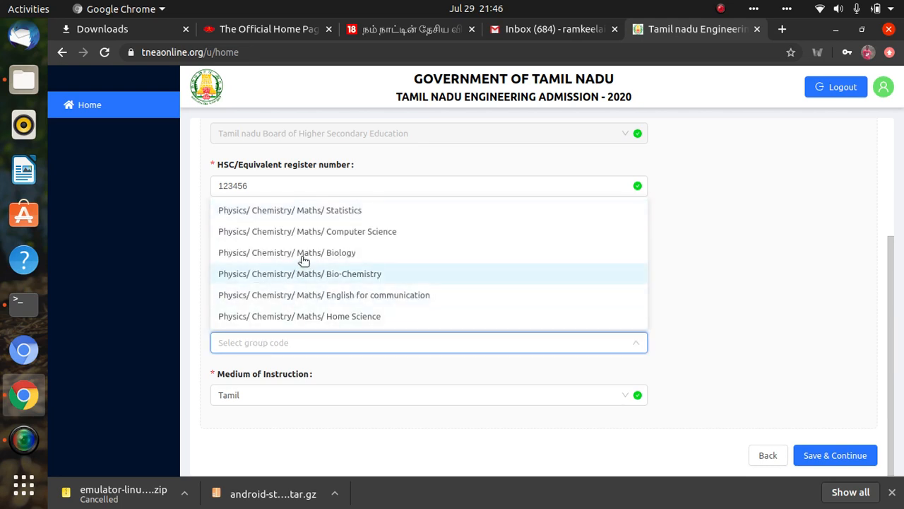
pyautogui.click(311, 254)
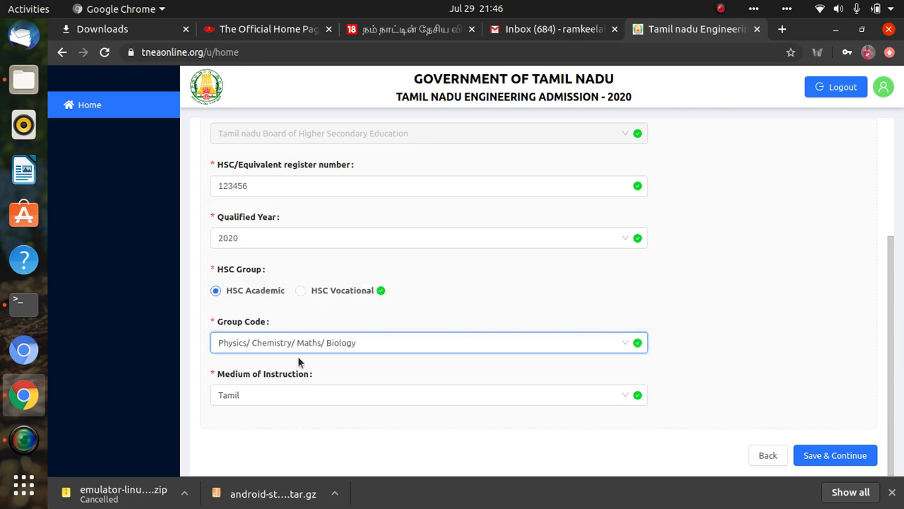
pyautogui.click(357, 347)
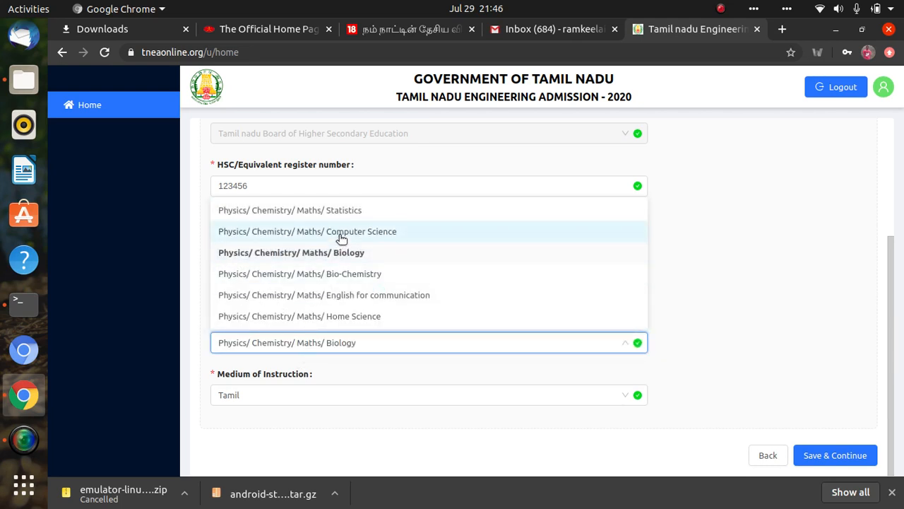
pyautogui.click(373, 253)
# Try Others as the medium of instruction, set it back to Tamil, and save the academic information to continue
pyautogui.click(307, 399)
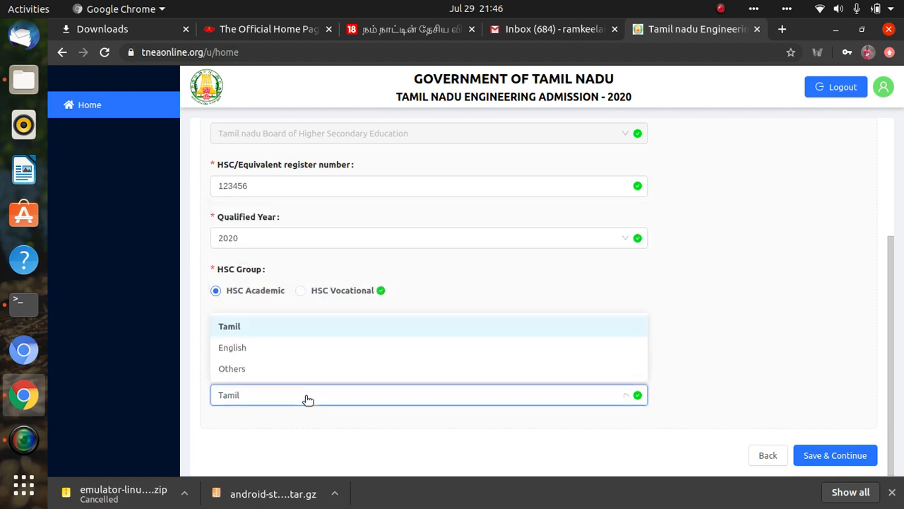
pyautogui.click(271, 338)
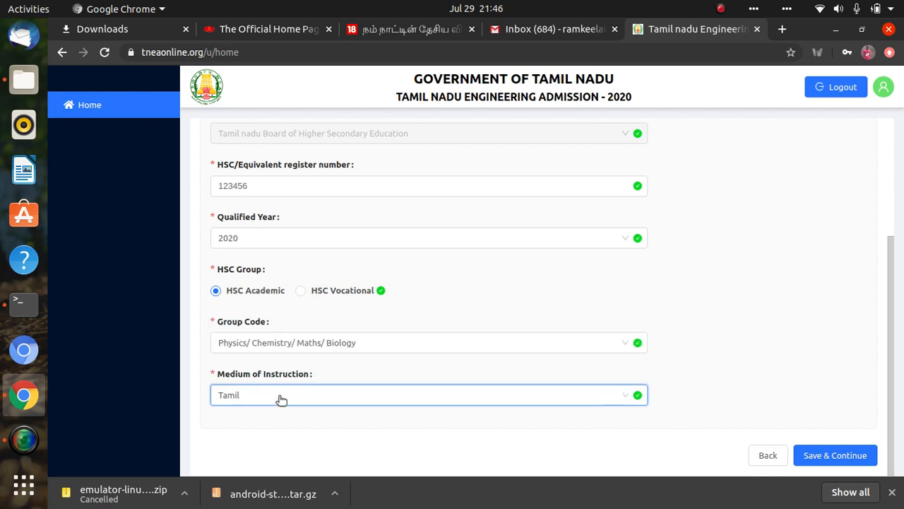
pyautogui.click(280, 398)
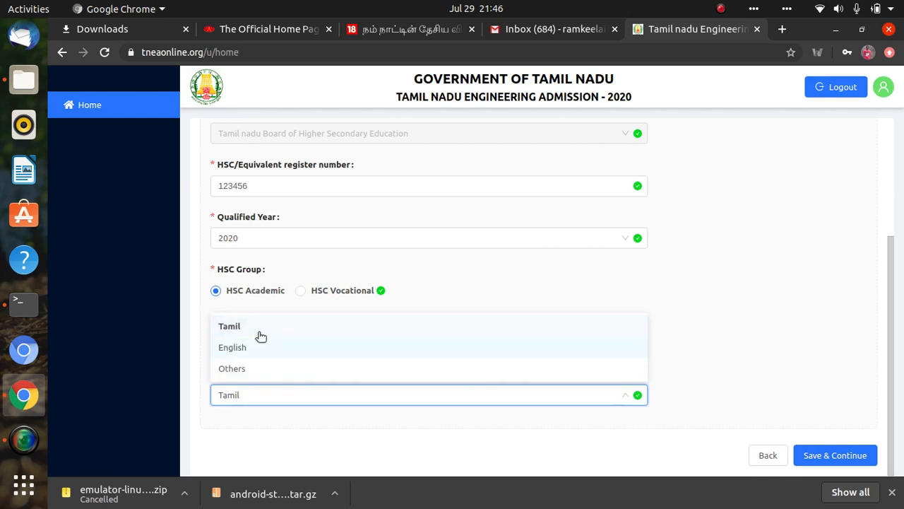
pyautogui.click(257, 374)
pyautogui.click(259, 400)
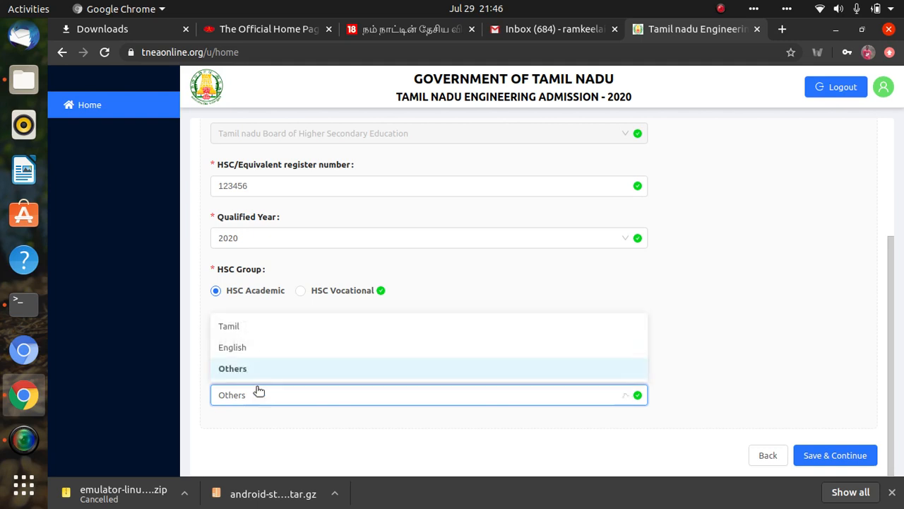
pyautogui.click(247, 322)
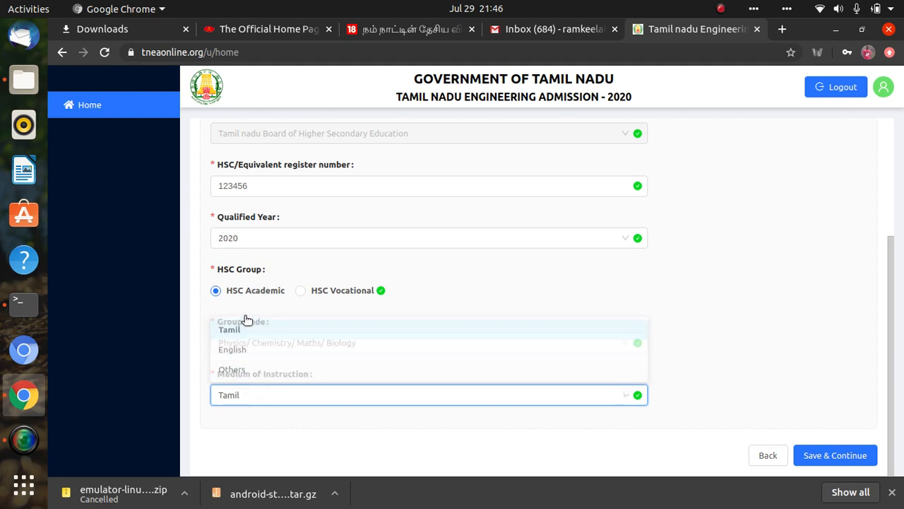
pyautogui.click(823, 454)
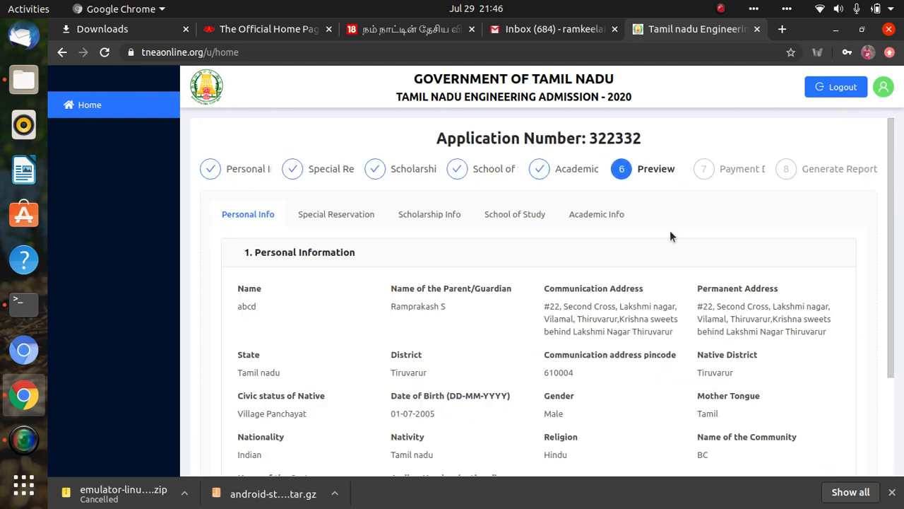
# Review the candidate's personal information in the application preview, from name and addresses through community and caste
pyautogui.scroll(-2, 669, 231)
pyautogui.scroll(2, 607, 142)
pyautogui.scroll(-2, 281, 246)
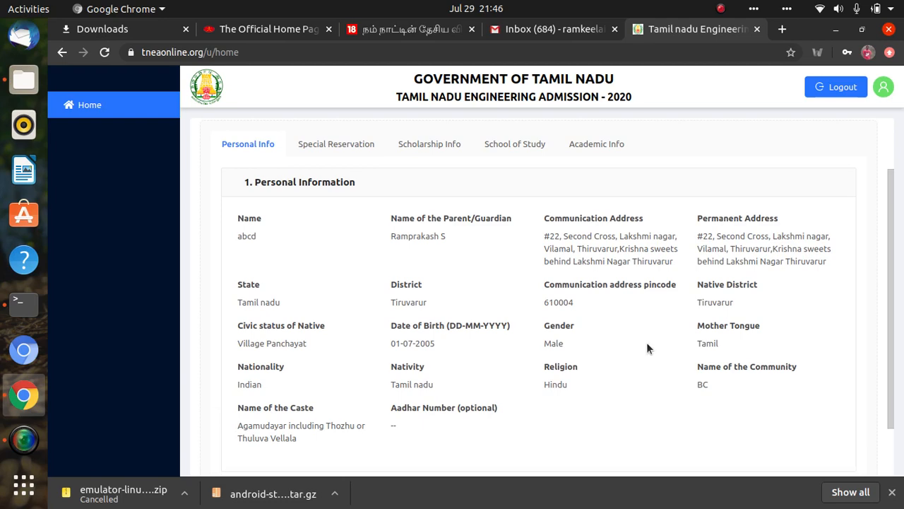
pyautogui.scroll(1, 407, 236)
pyautogui.scroll(-3, 407, 236)
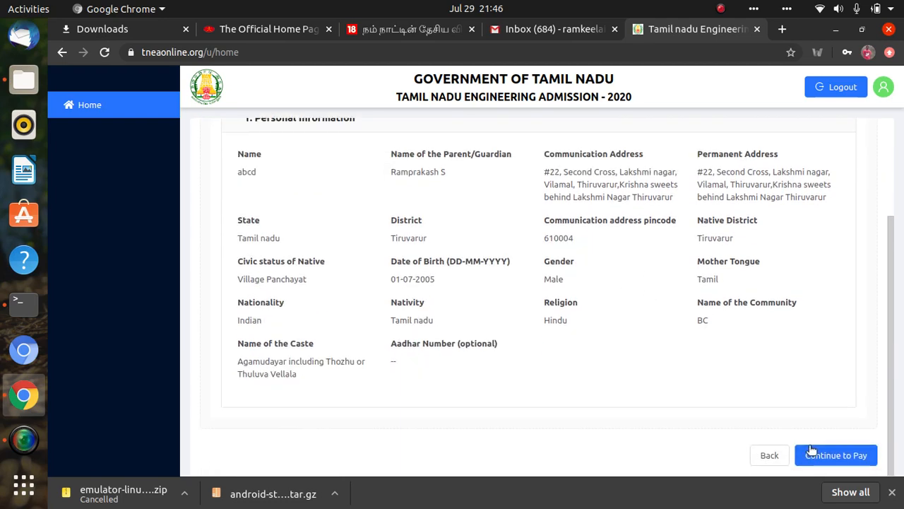
pyautogui.click(769, 455)
pyautogui.scroll(1, 312, 210)
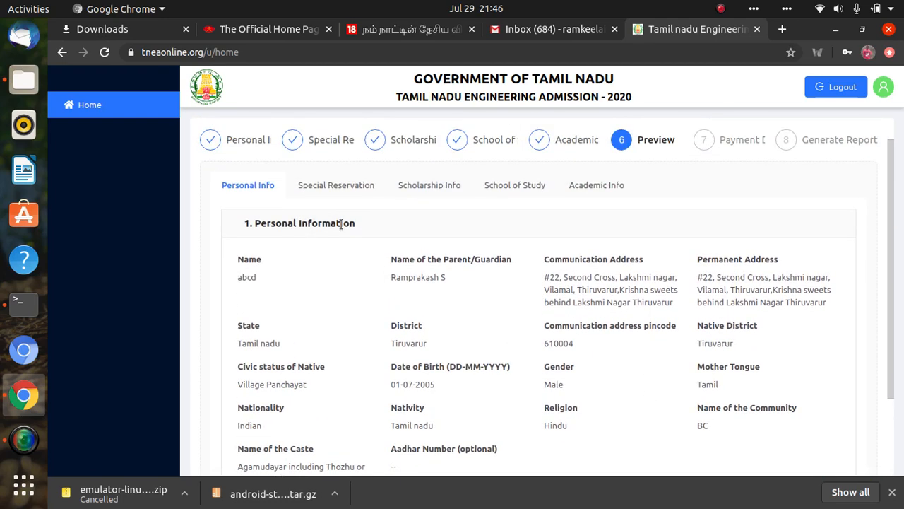
pyautogui.scroll(-1, 325, 210)
pyautogui.scroll(1, 332, 216)
pyautogui.scroll(-1, 524, 273)
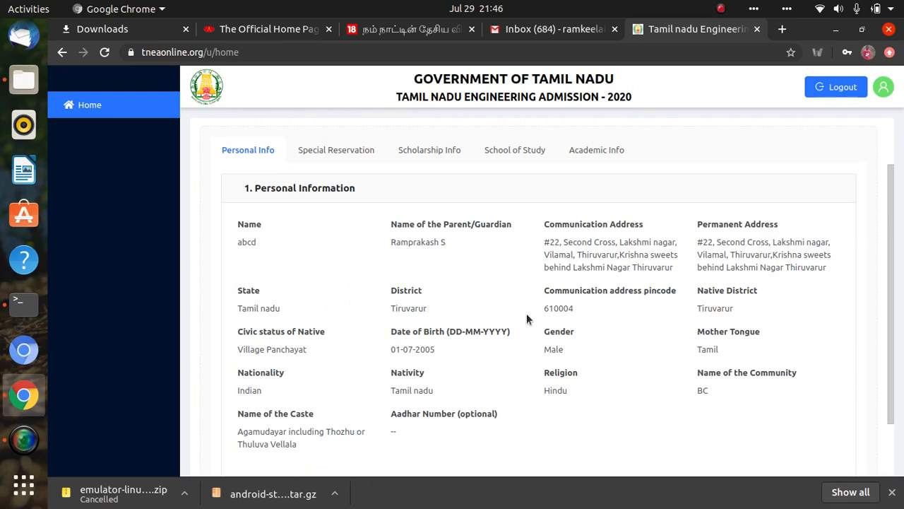
pyautogui.scroll(2, 529, 314)
pyautogui.scroll(-4, 554, 324)
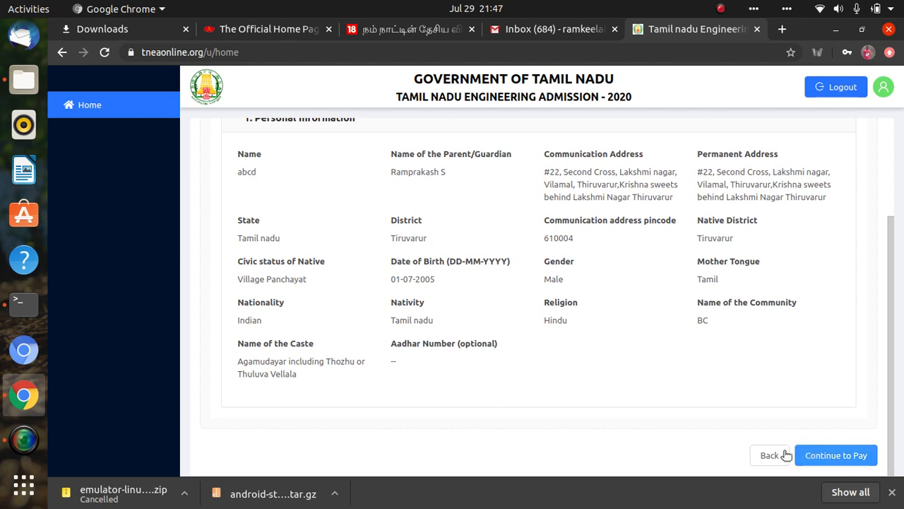
pyautogui.scroll(3, 389, 201)
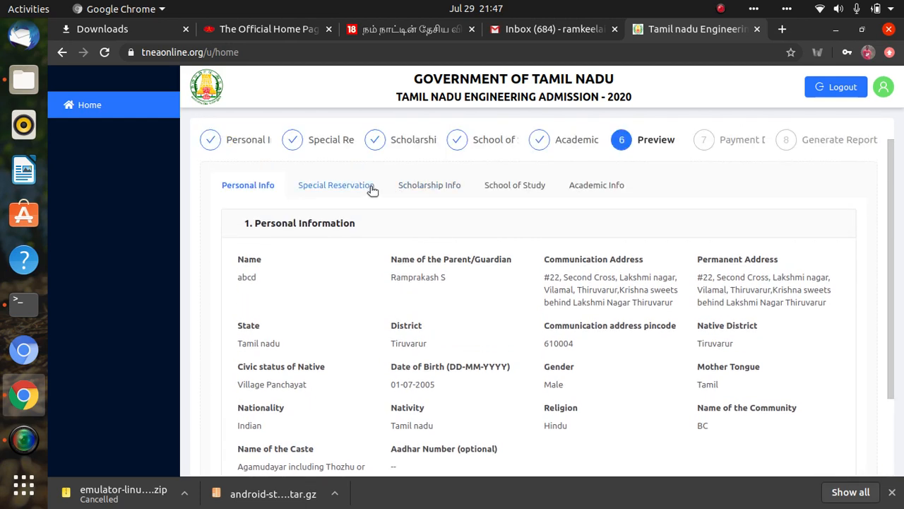
# Review the special reservation, scholarship, school of study and academic information sections of the application preview
pyautogui.click(336, 185)
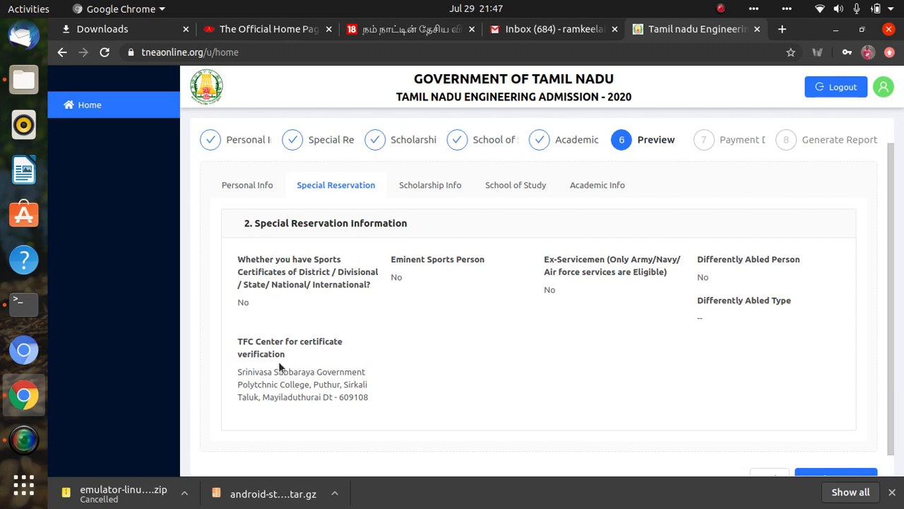
pyautogui.moveTo(259, 338); pyautogui.dragTo(394, 395)
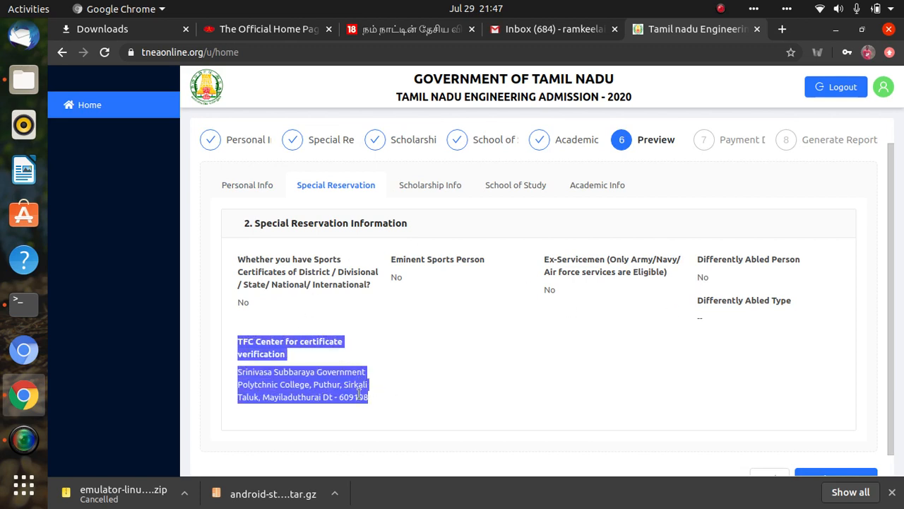
pyautogui.click(328, 386)
pyautogui.click(458, 182)
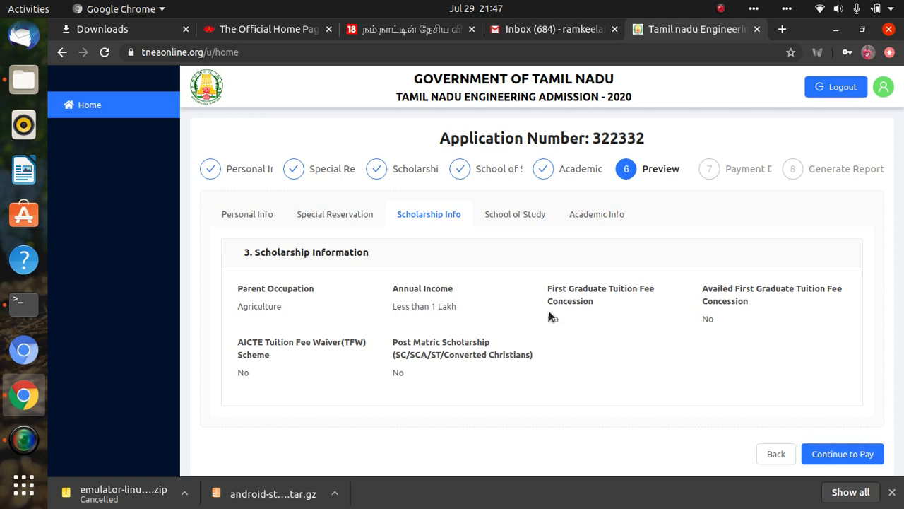
pyautogui.click(534, 214)
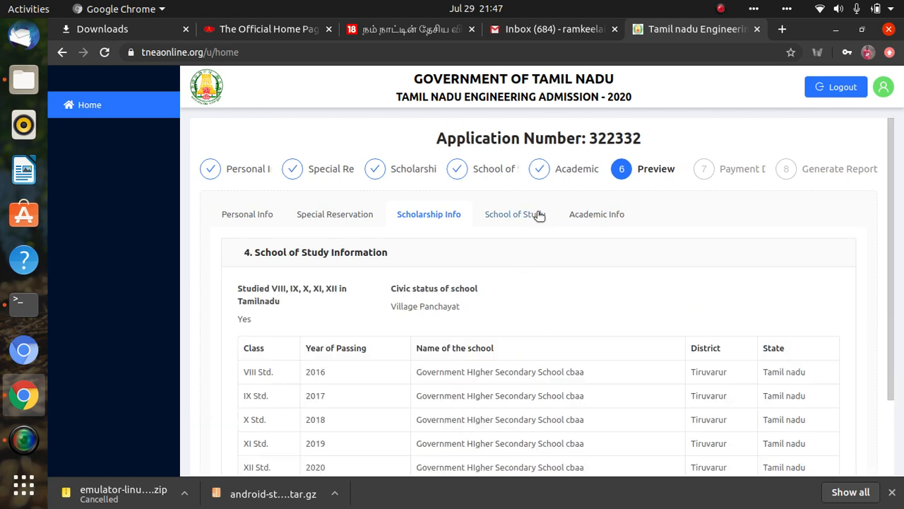
pyautogui.scroll(-2, 498, 330)
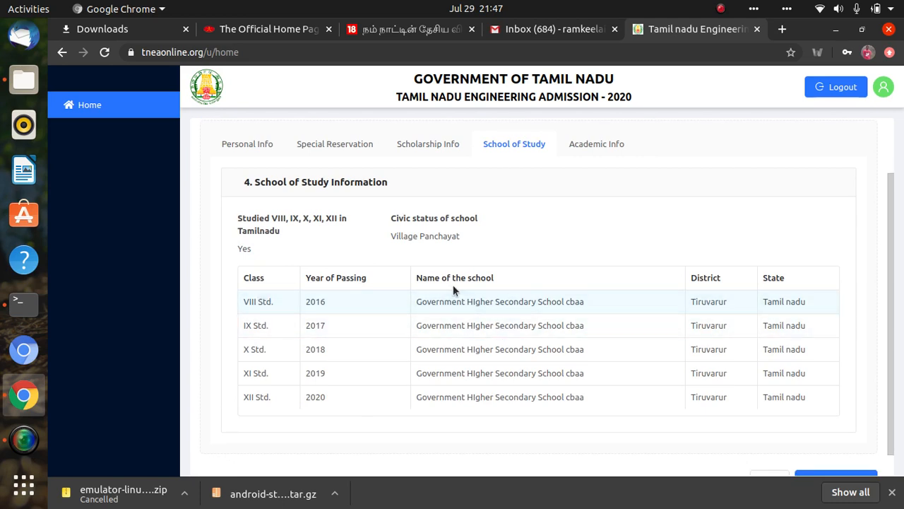
pyautogui.scroll(1, 599, 217)
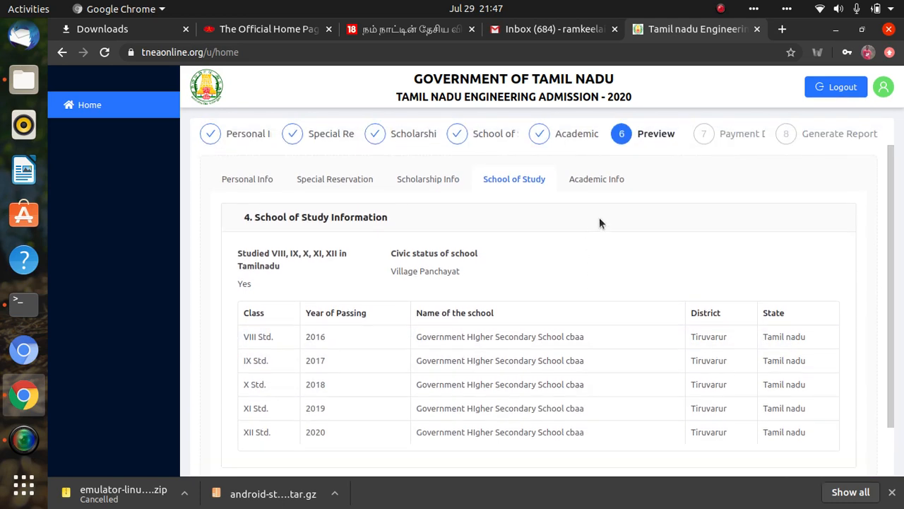
pyautogui.click(601, 180)
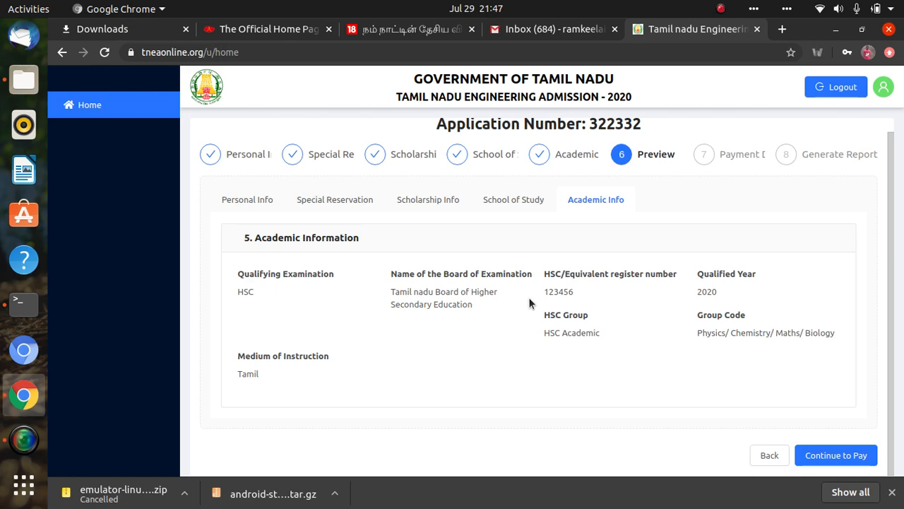
# Continue from the preview to payment, accepting the warning, and examine the payment instructions and cart
pyautogui.click(866, 456)
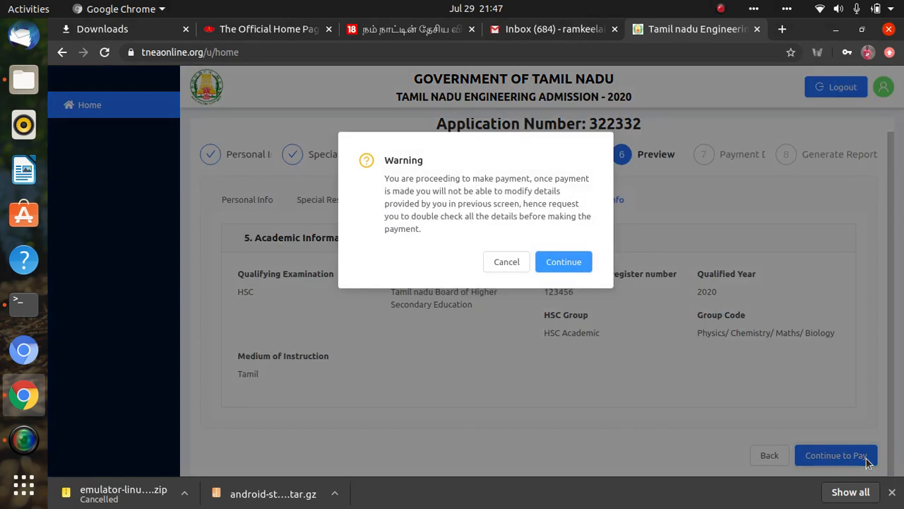
pyautogui.click(562, 262)
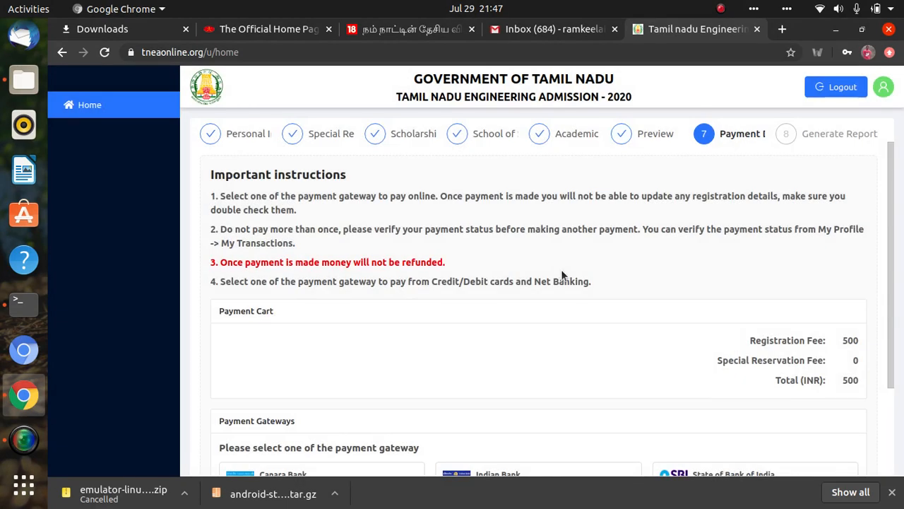
pyautogui.scroll(-1, 564, 270)
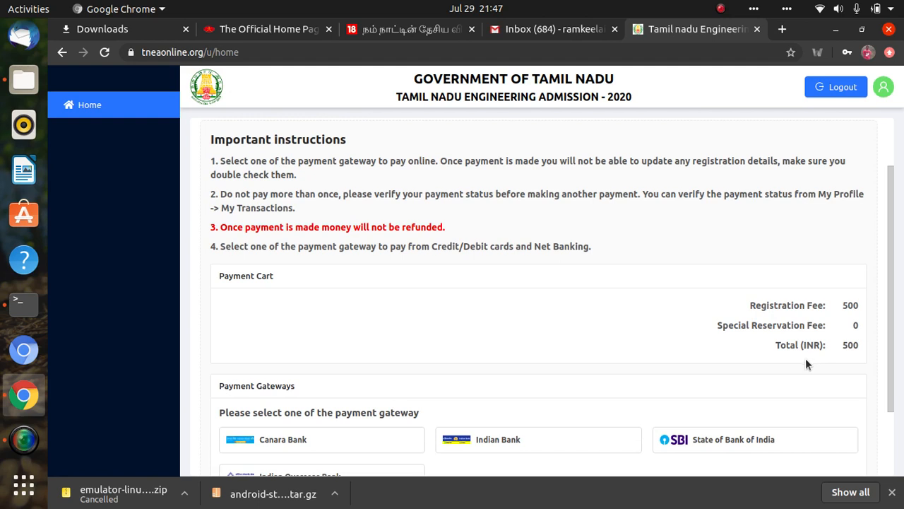
pyautogui.scroll(-1, 804, 363)
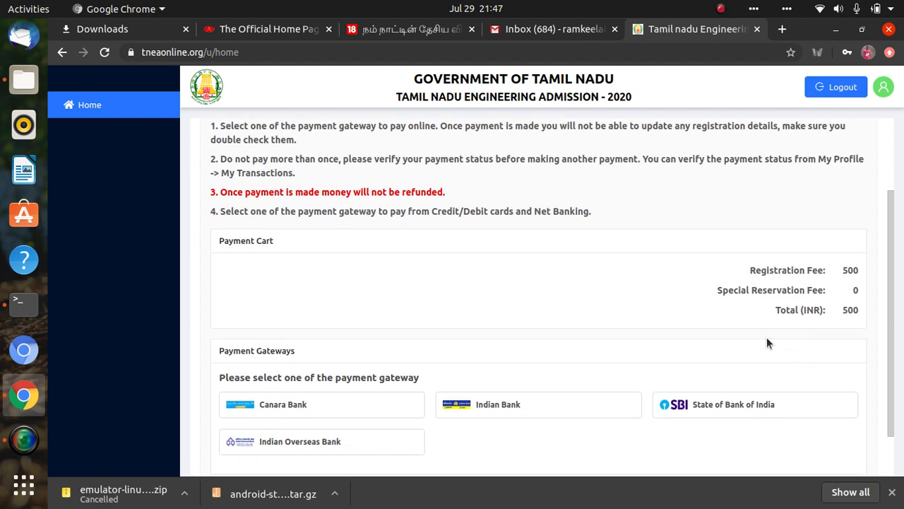
# Select Canara Bank as the payment gateway and start the registration fee payment
pyautogui.scroll(-1, 766, 337)
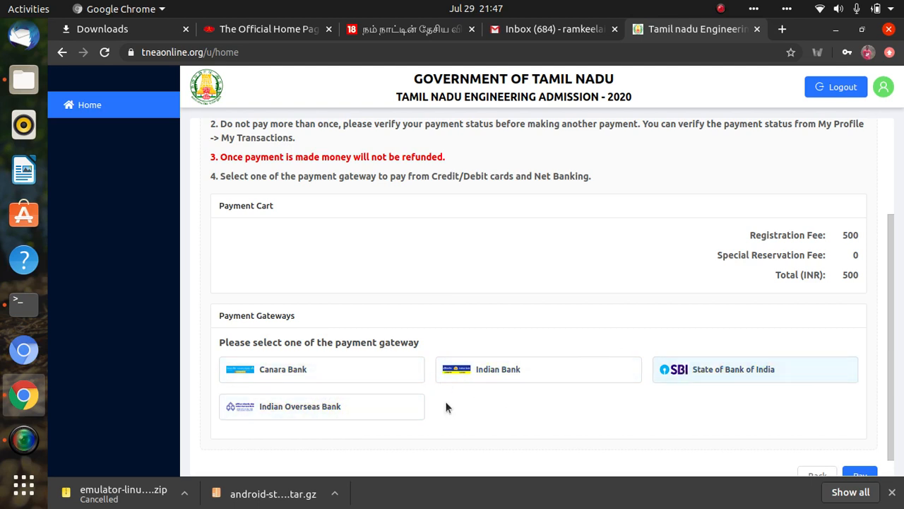
pyautogui.scroll(-1, 445, 399)
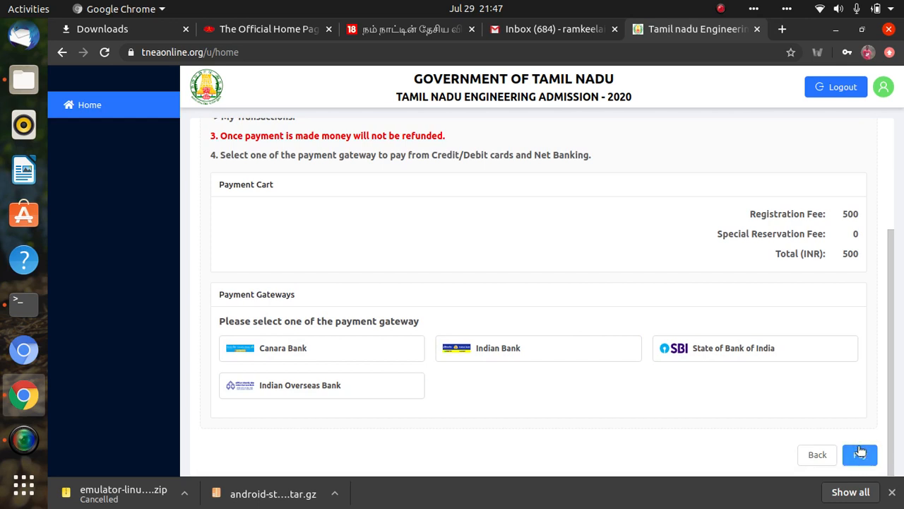
pyautogui.click(353, 358)
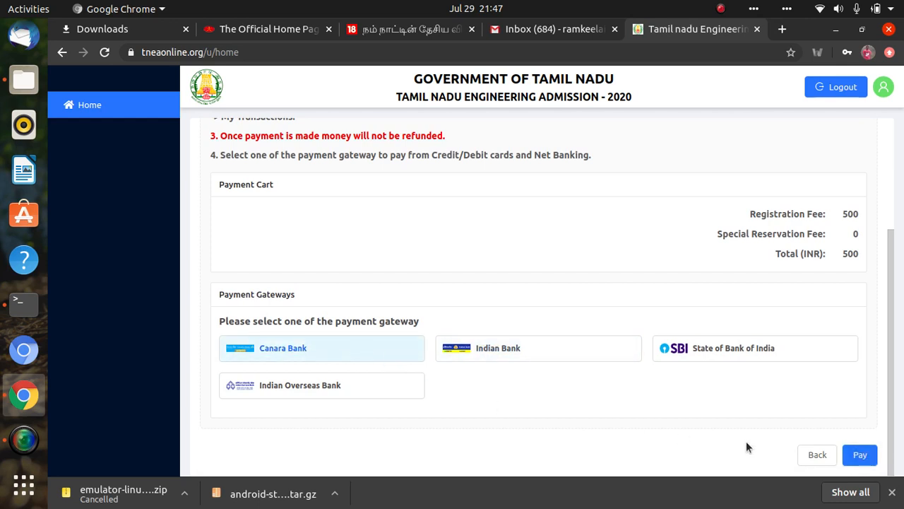
pyautogui.click(870, 455)
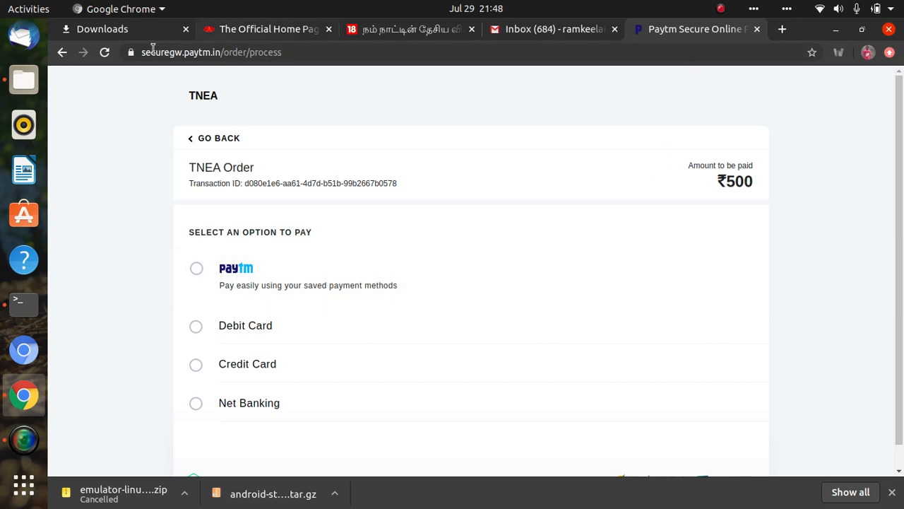
# Leave the Paytm payment page for the application preview and dismiss the payment error notice
pyautogui.click(61, 54)
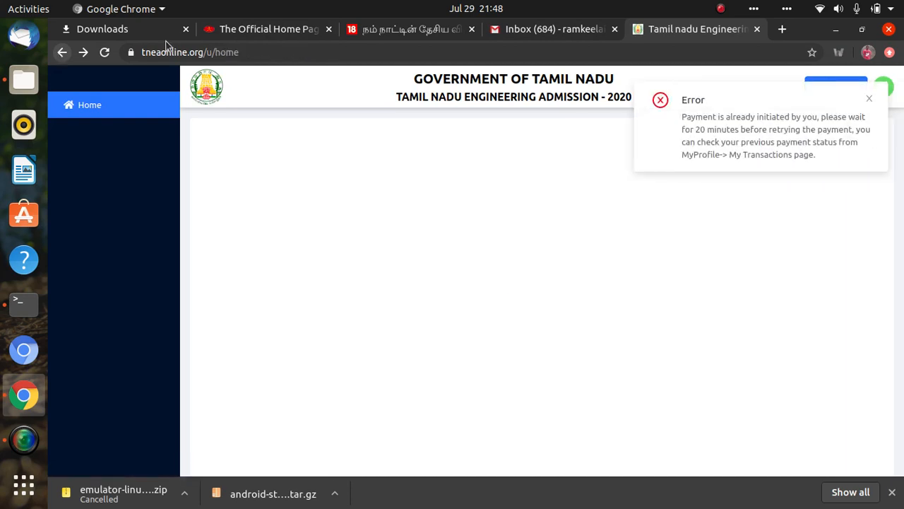
pyautogui.click(868, 100)
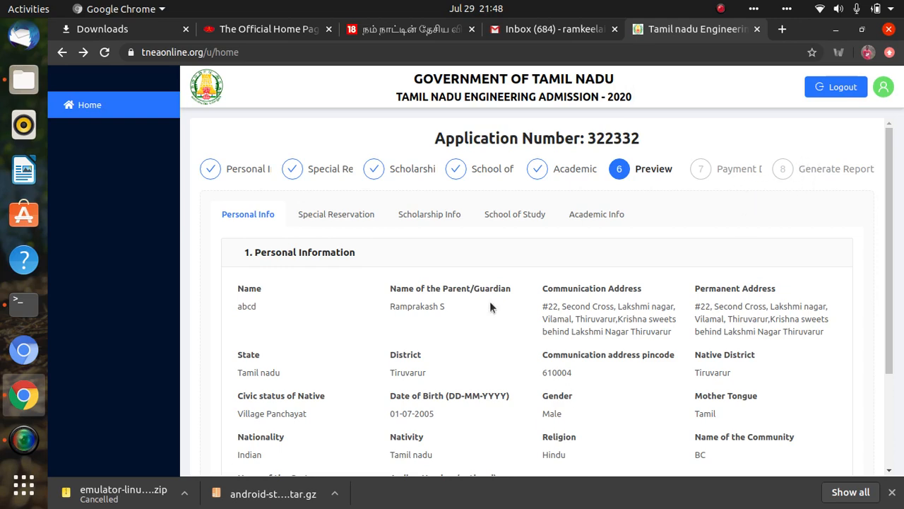
# Review the personal information in the application preview and highlight the application number line above the progress steps
pyautogui.scroll(-4, 478, 276)
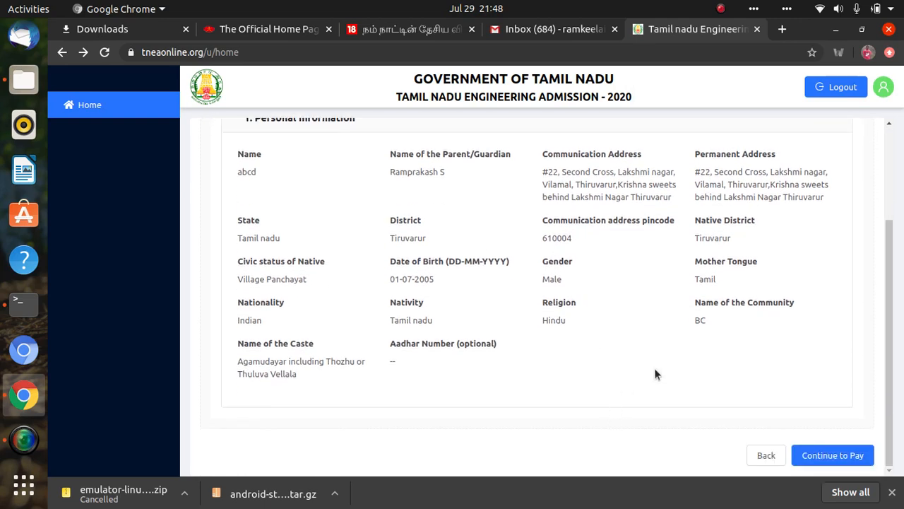
pyautogui.scroll(4, 656, 373)
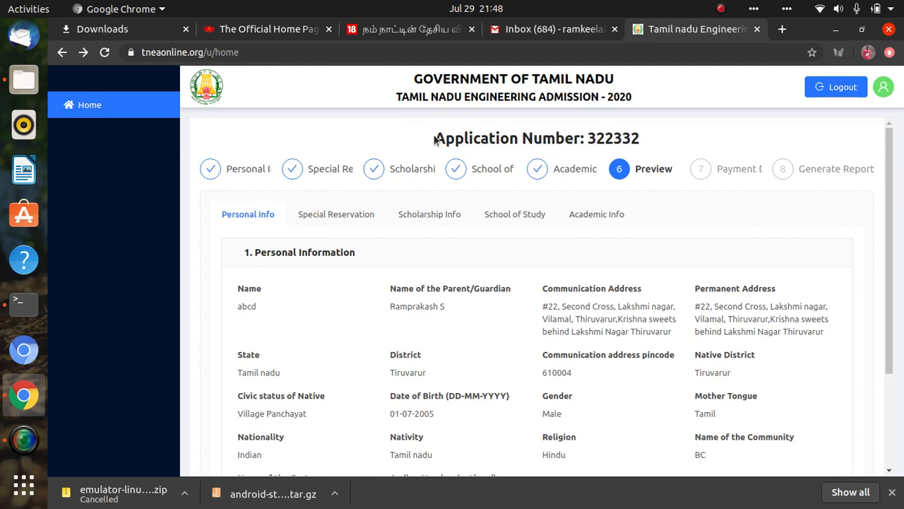
pyautogui.moveTo(433, 139); pyautogui.dragTo(638, 139)
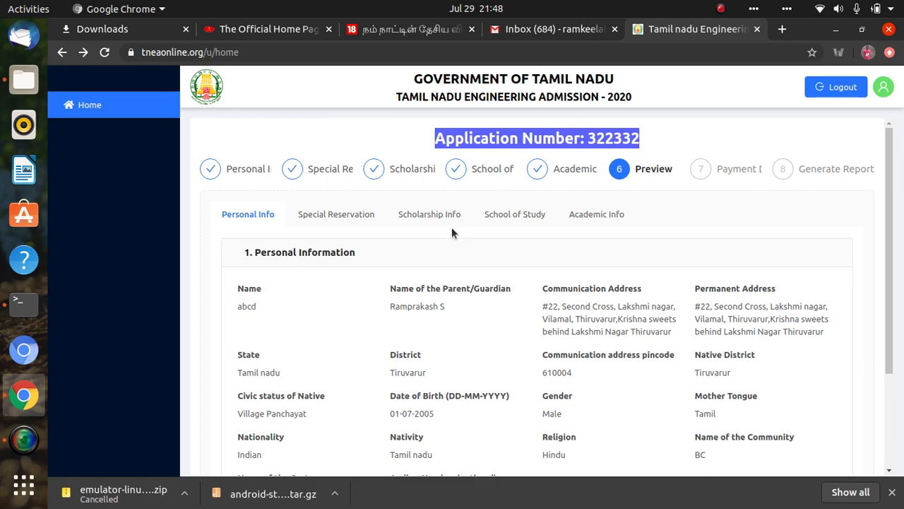
pyautogui.scroll(-3, 452, 233)
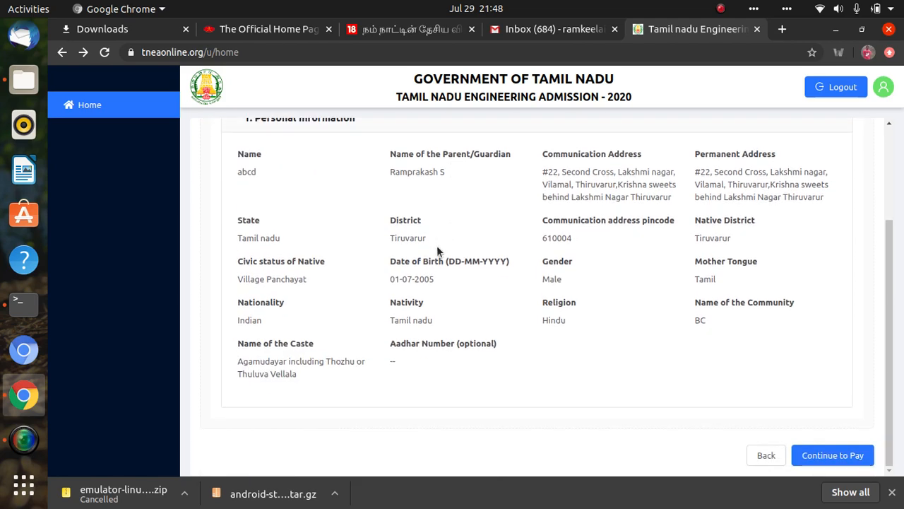
pyautogui.scroll(2, 438, 244)
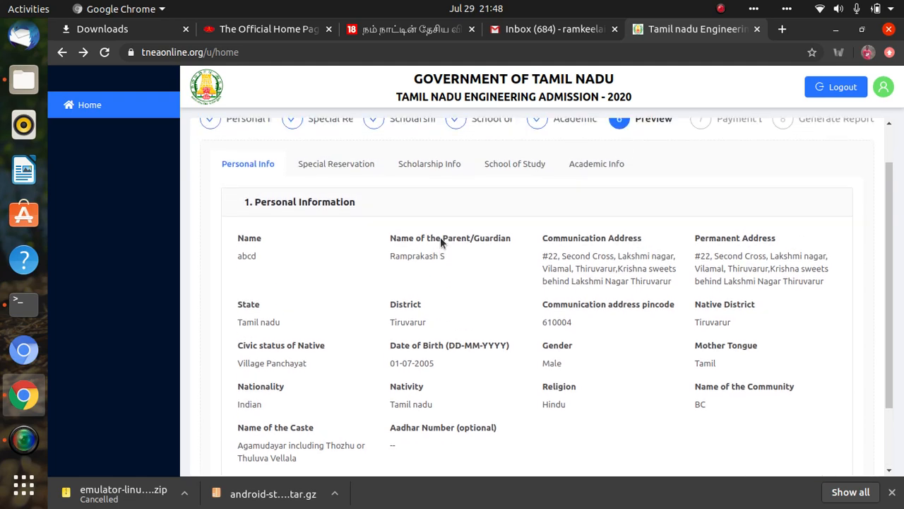
pyautogui.scroll(1, 440, 240)
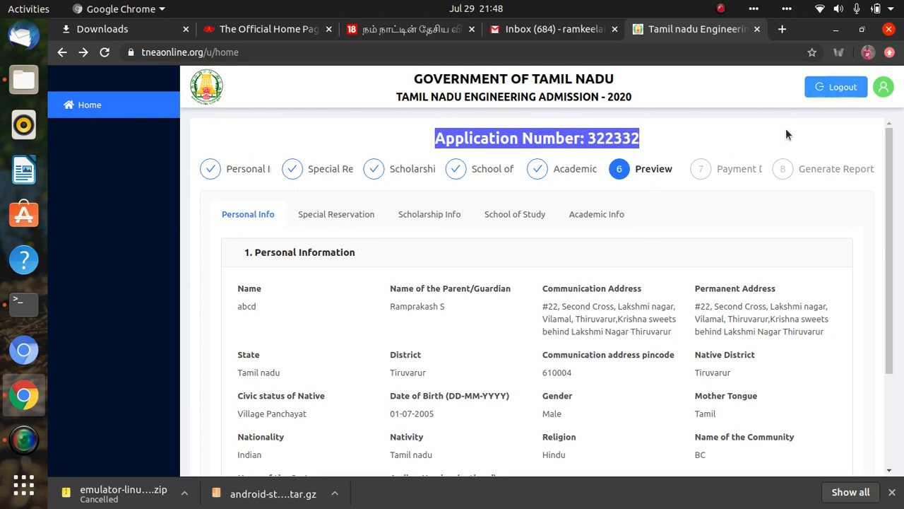
# Log out of the engineering admission account
pyautogui.click(835, 89)
pyautogui.click(721, 10)
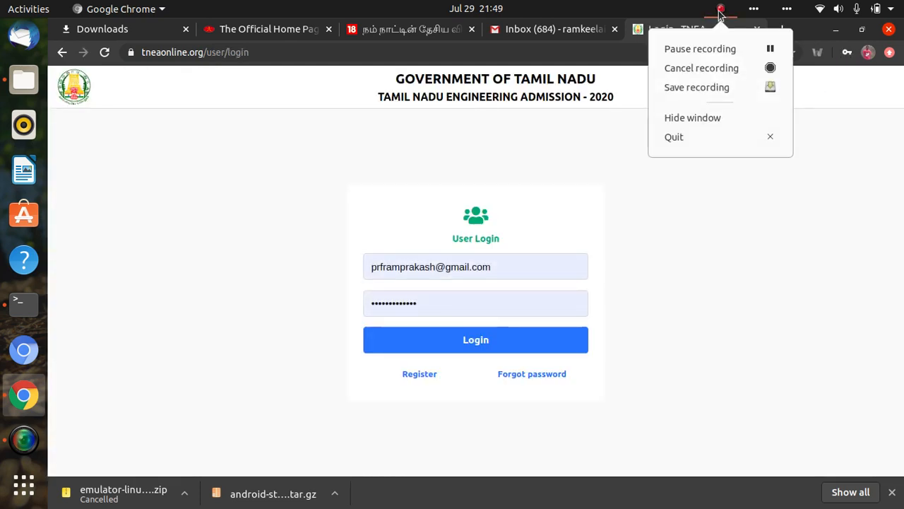